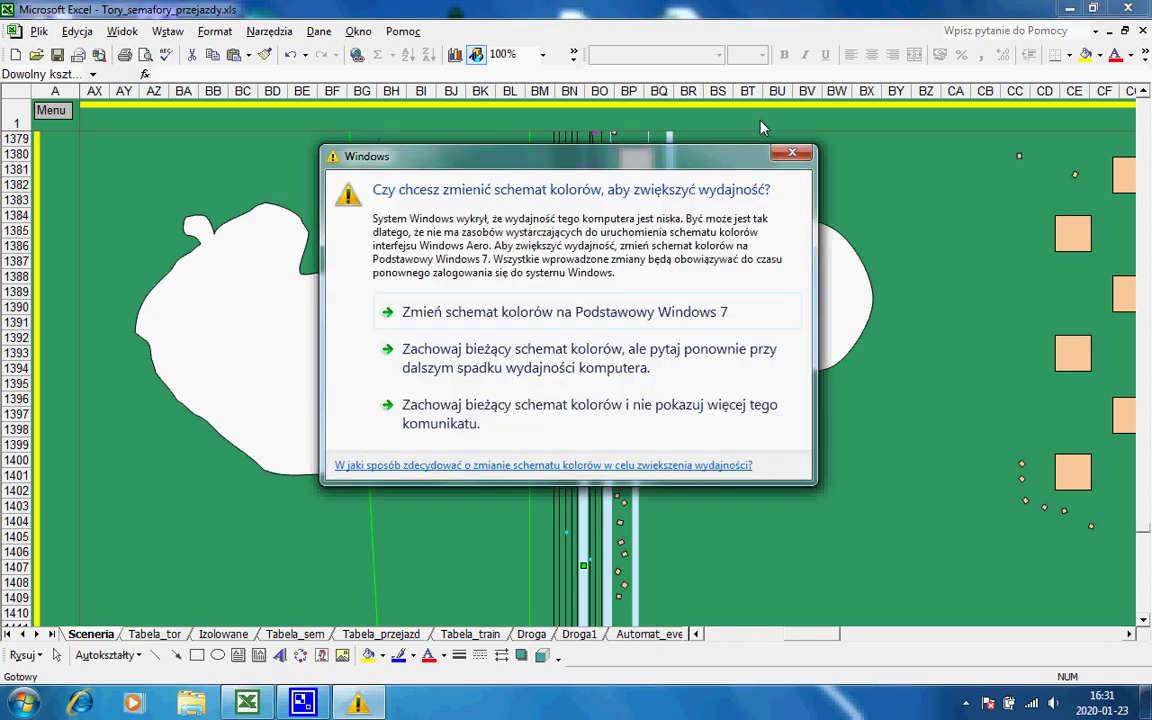
Open the function Zalesianie w obszarze dowolnego kształtu and compare its sheet with the Domki sheet.
click(788, 155)
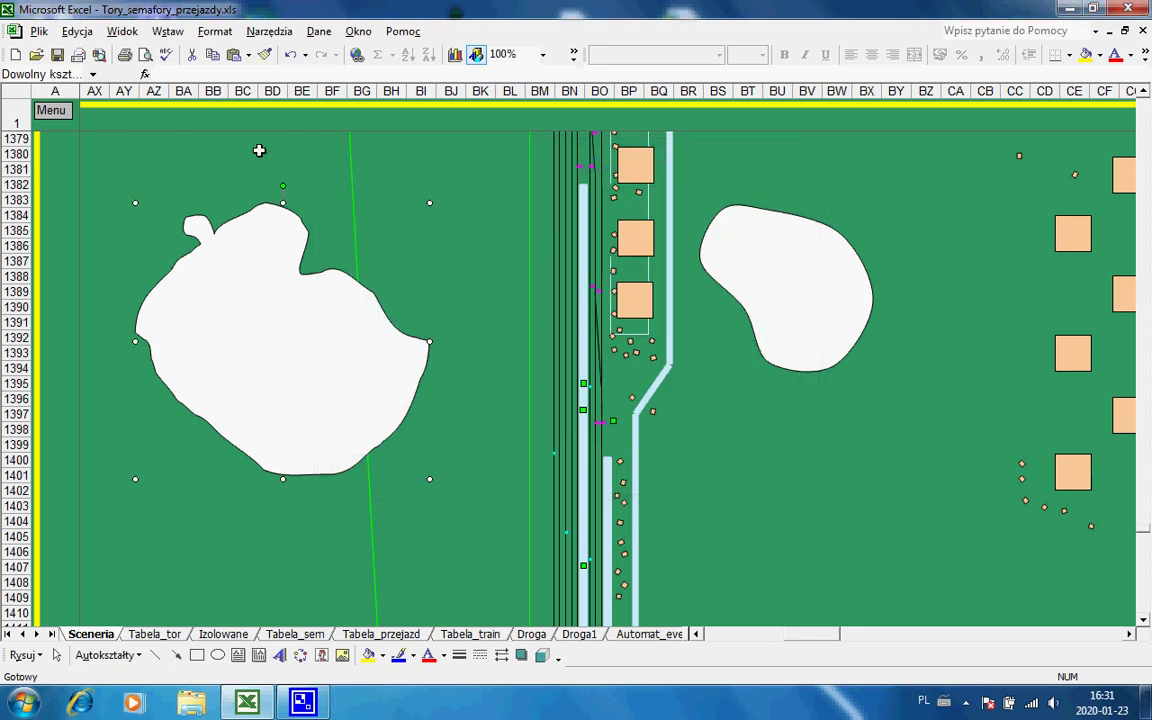
click(52, 111)
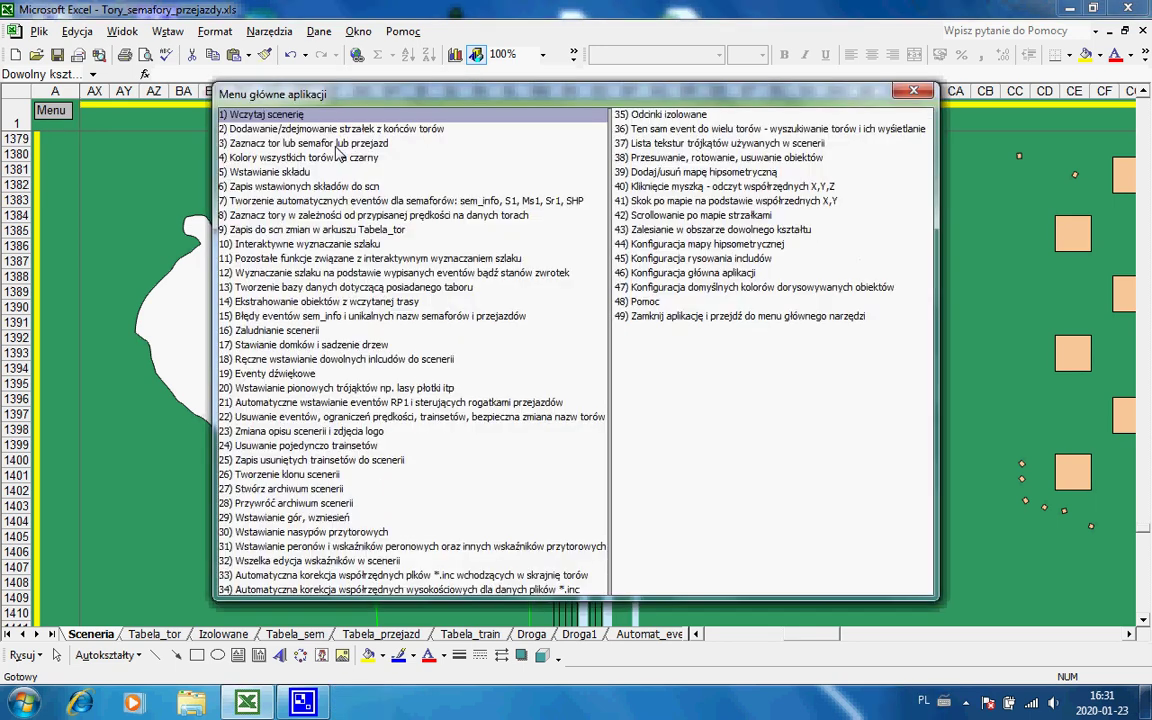
click(668, 230)
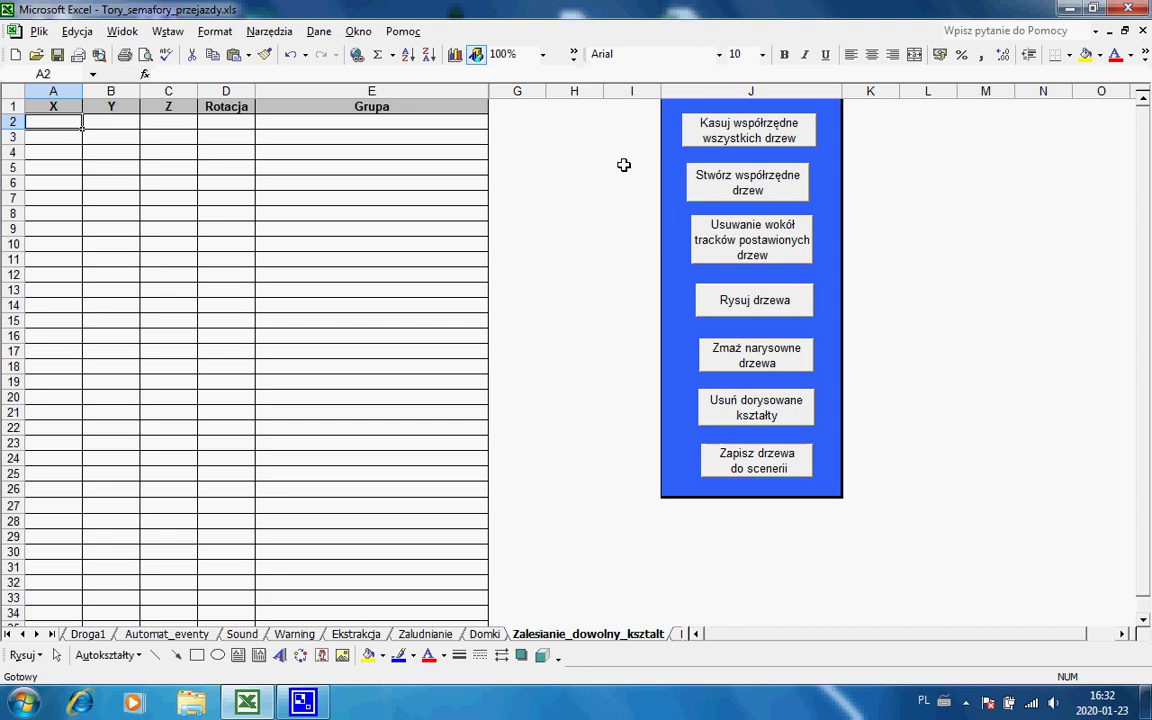
click(484, 634)
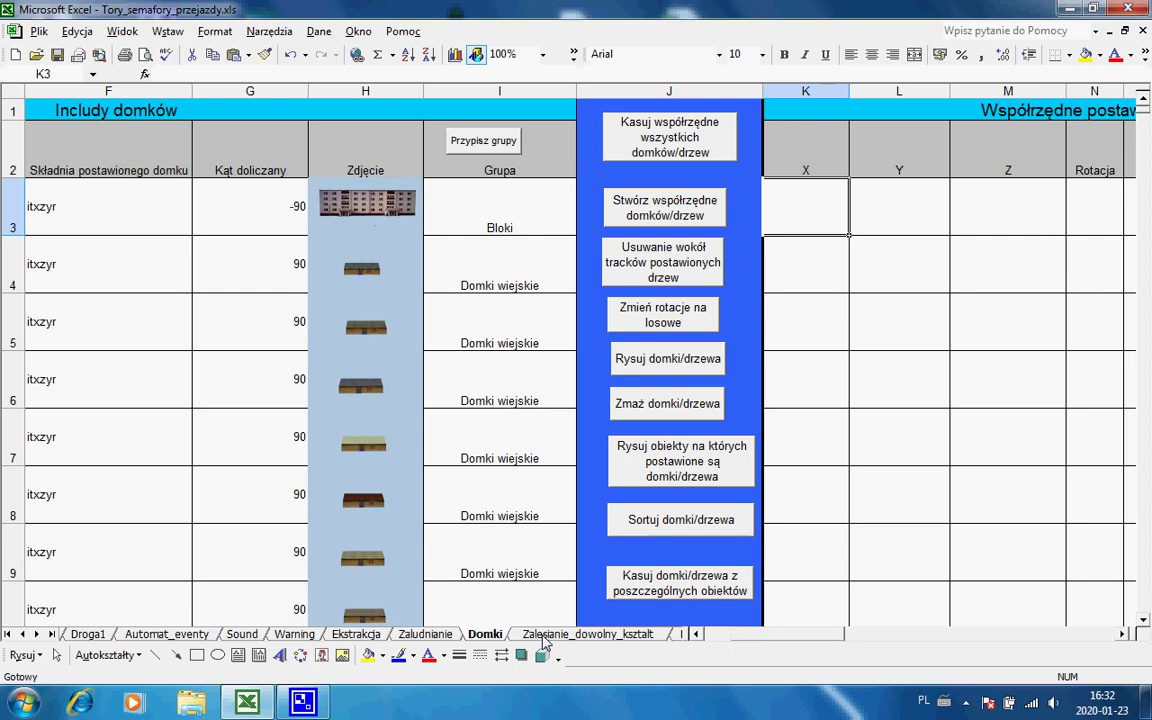
click(545, 634)
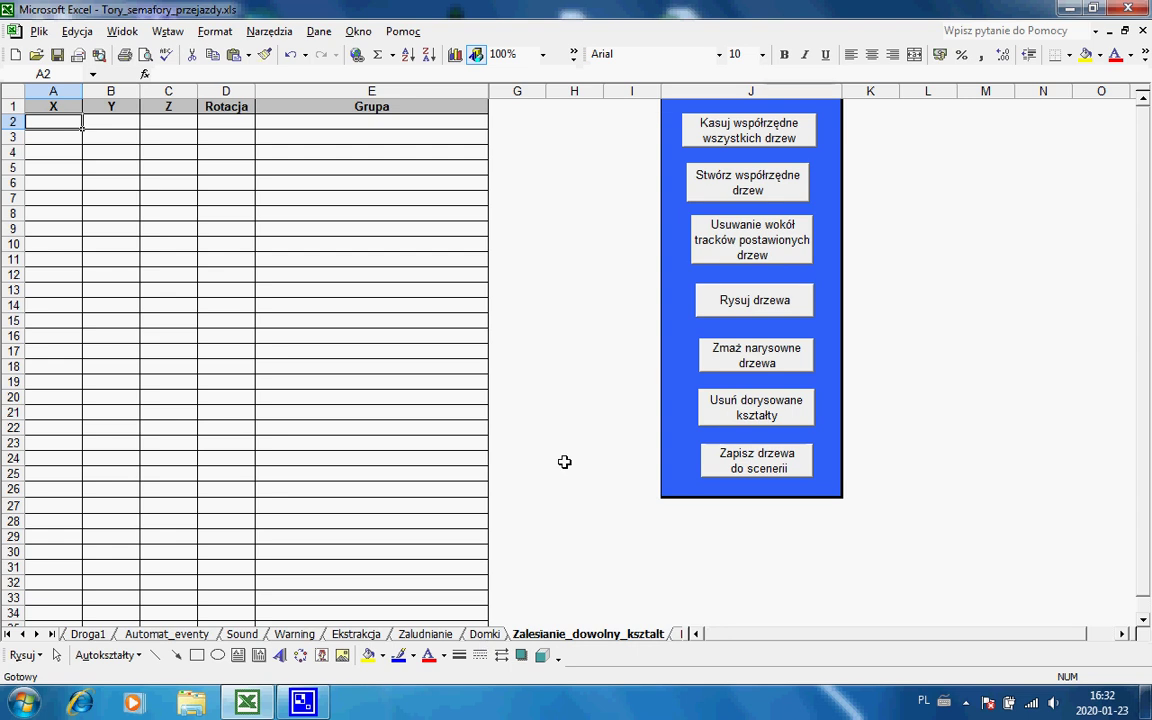
Start creating tree coordinates and set the first highlighted shape's density to Gęstość na maksa and its group to Drzewa iglaste.
click(718, 186)
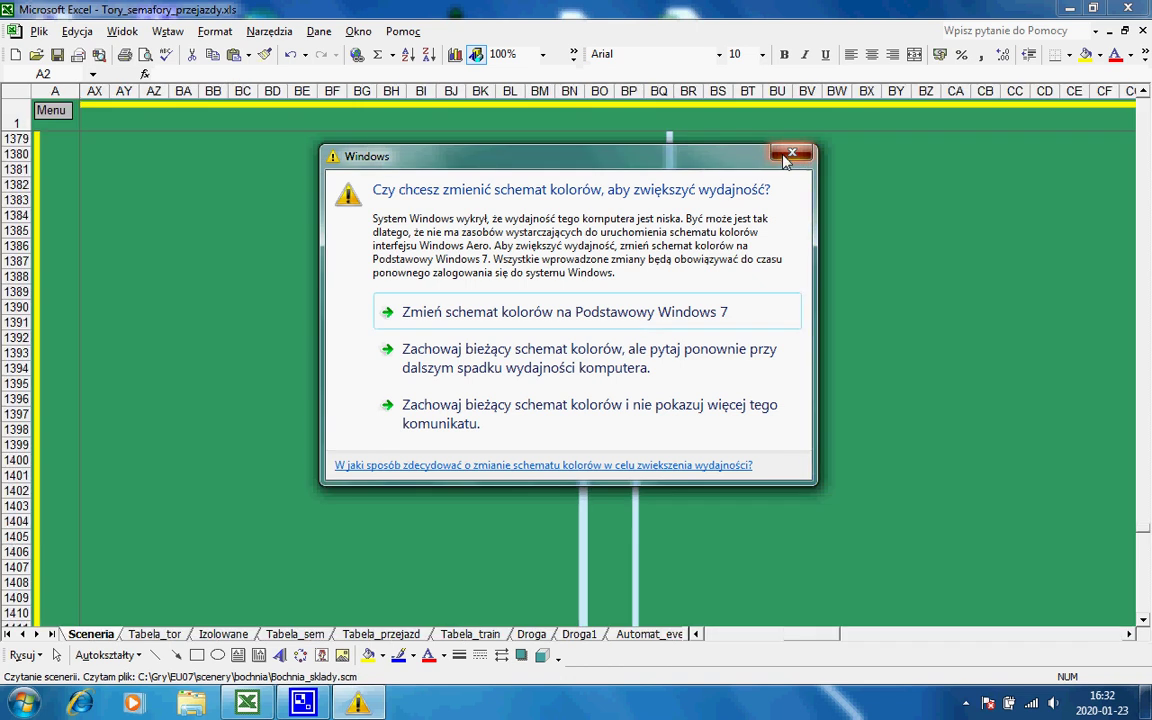
click(785, 156)
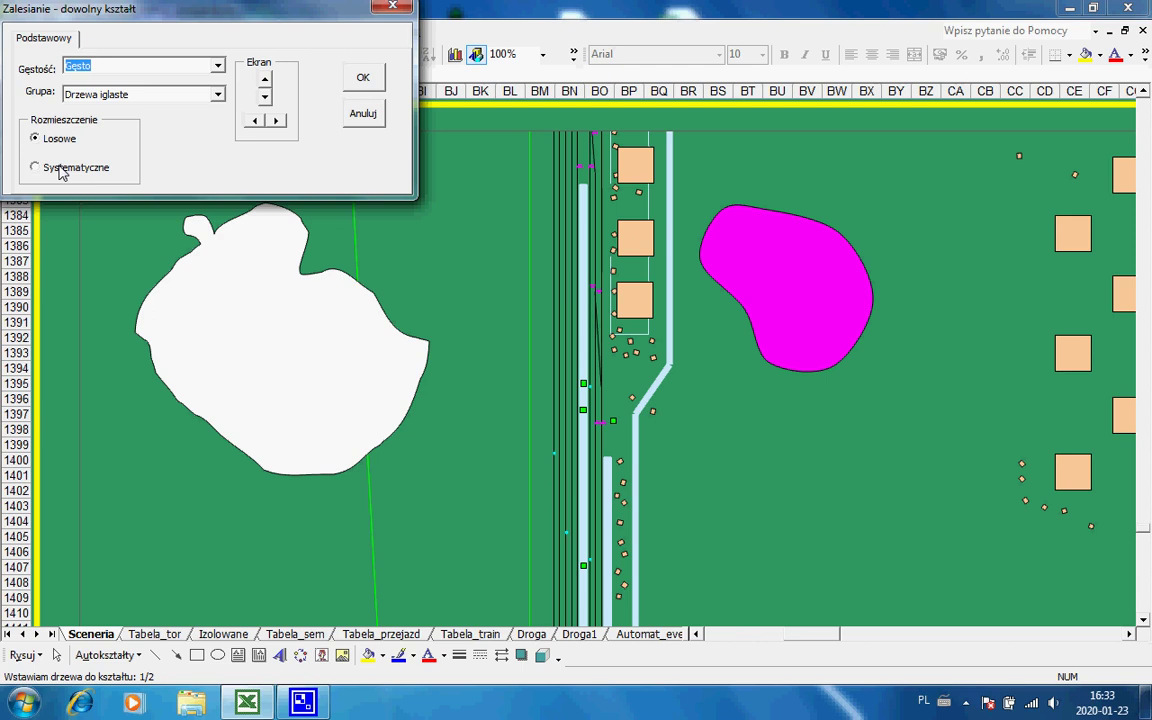
click(254, 120)
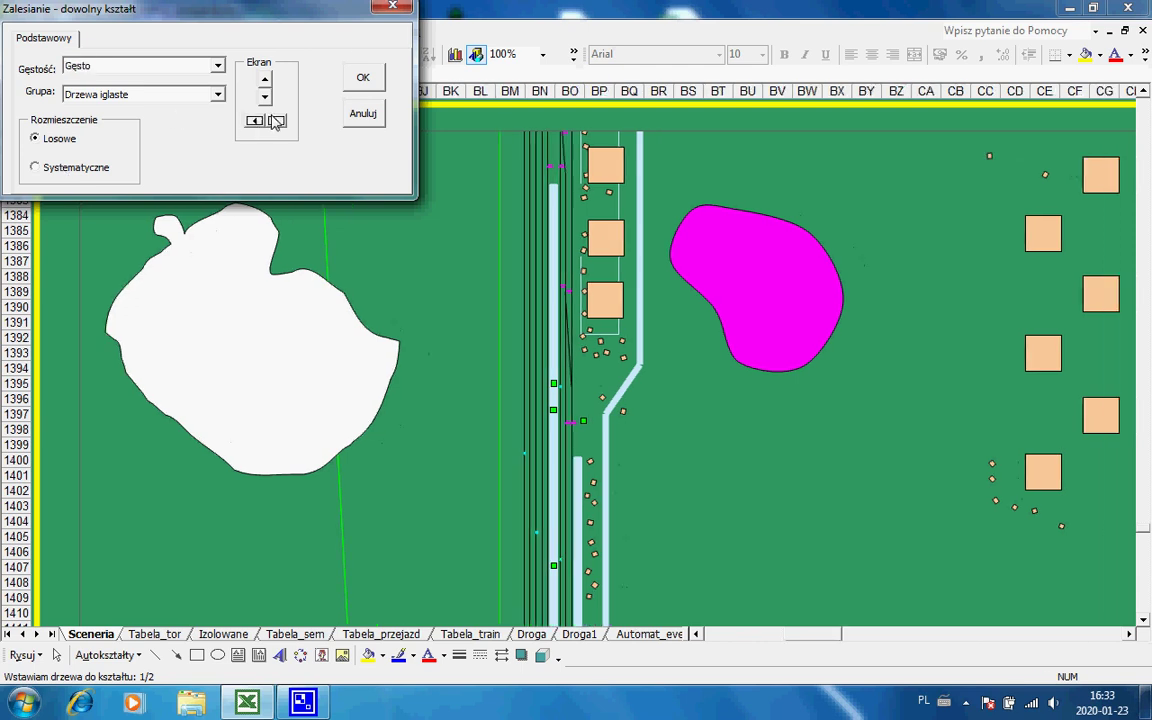
click(256, 121)
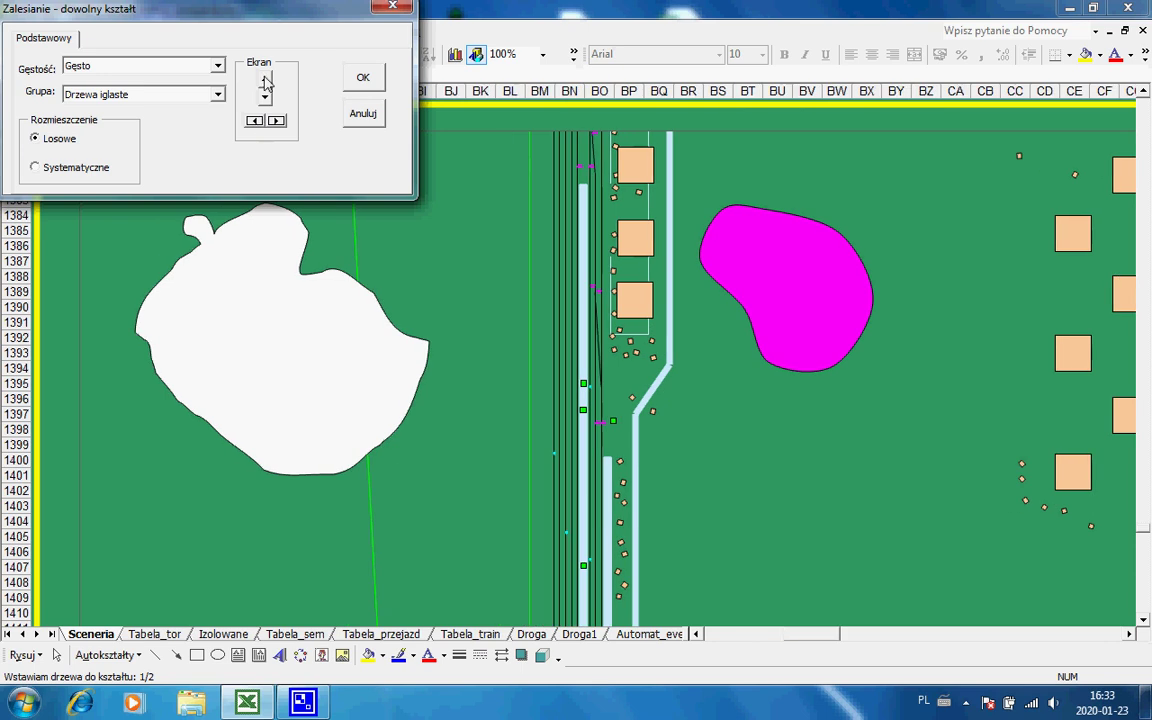
click(265, 80)
click(265, 80)
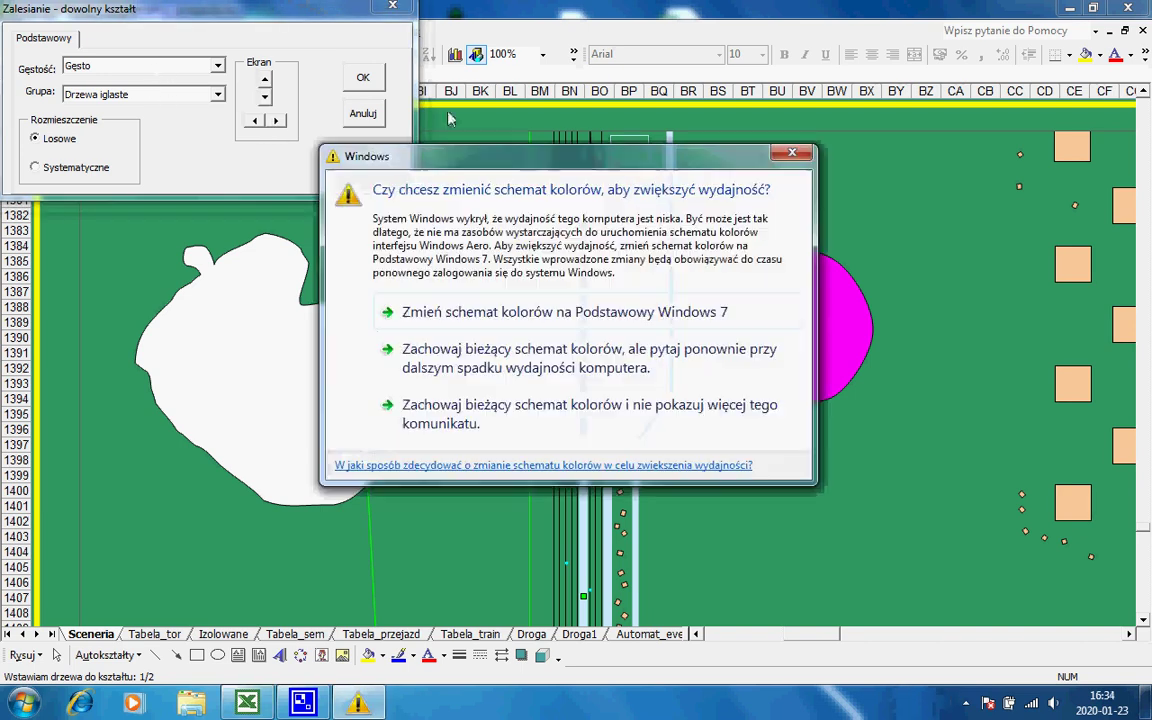
click(793, 155)
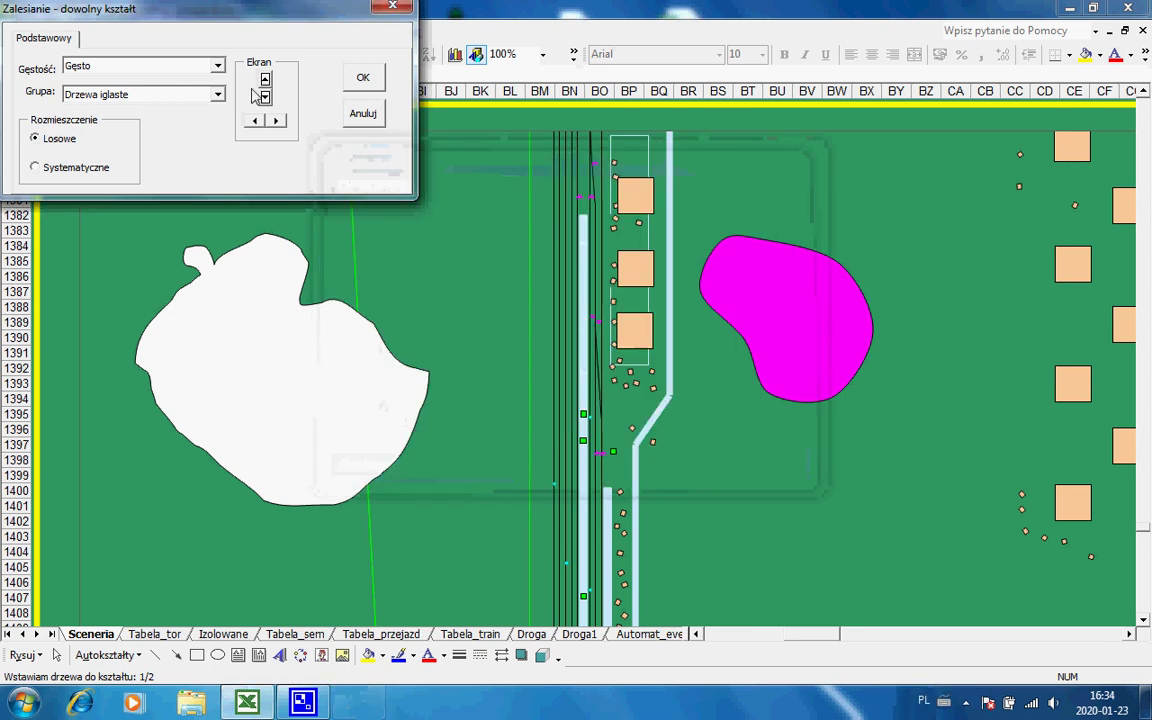
click(155, 67)
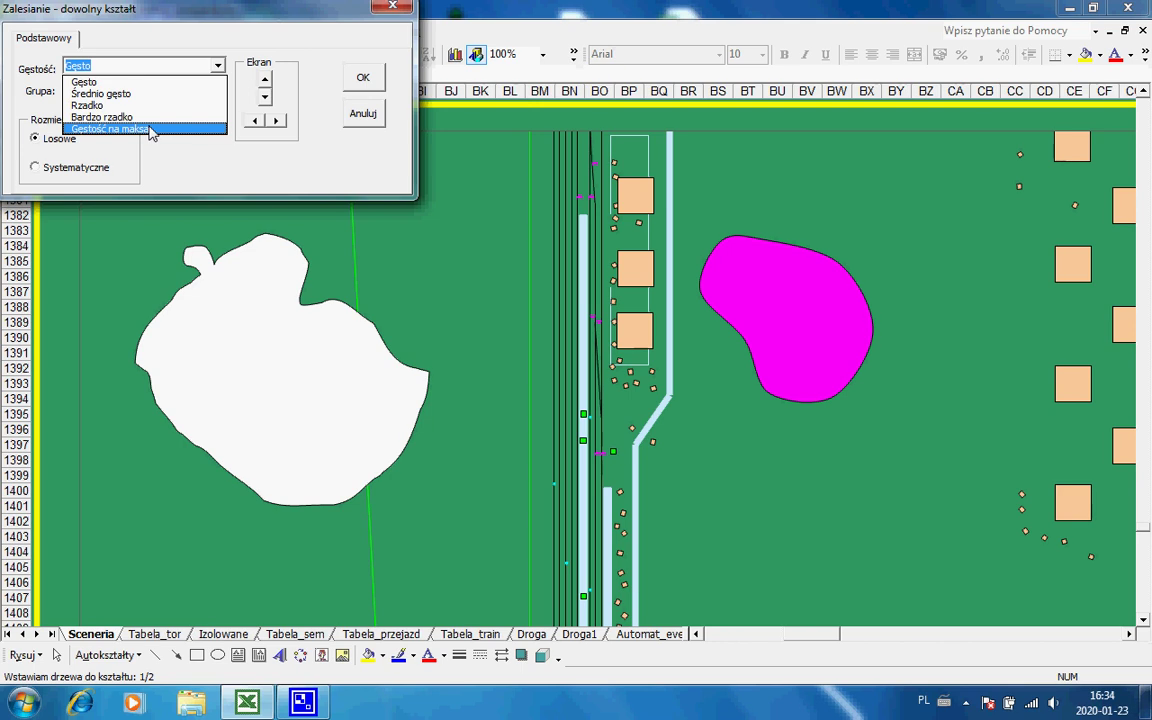
click(149, 129)
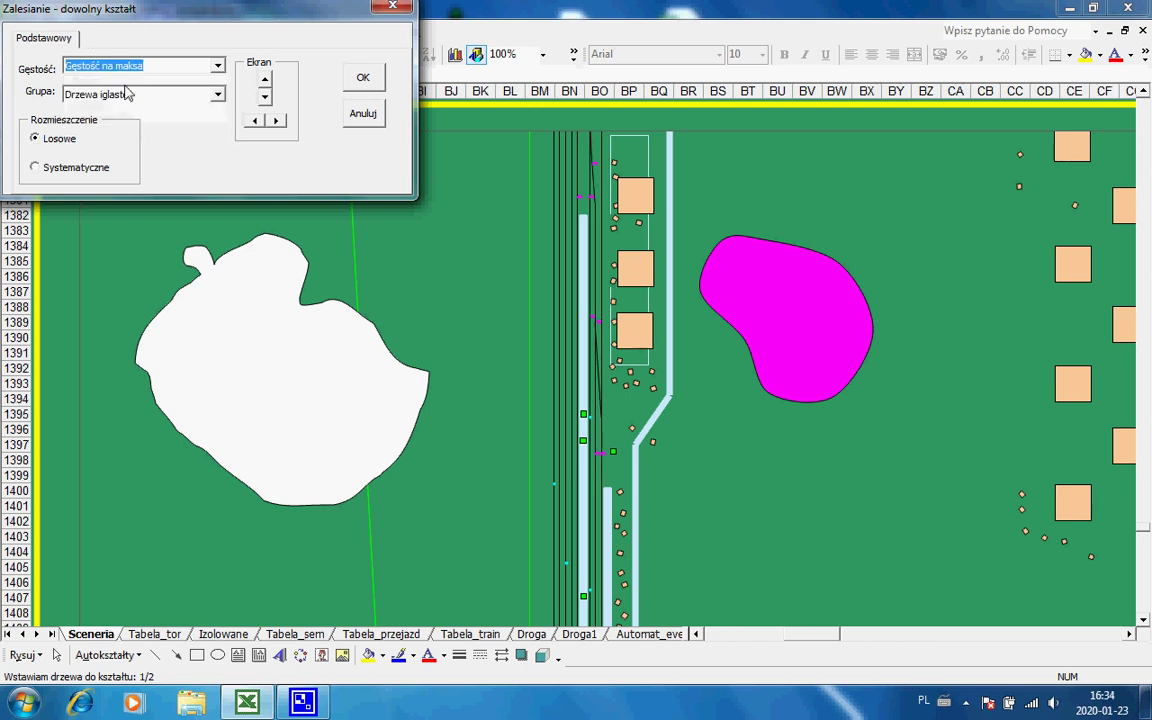
click(128, 99)
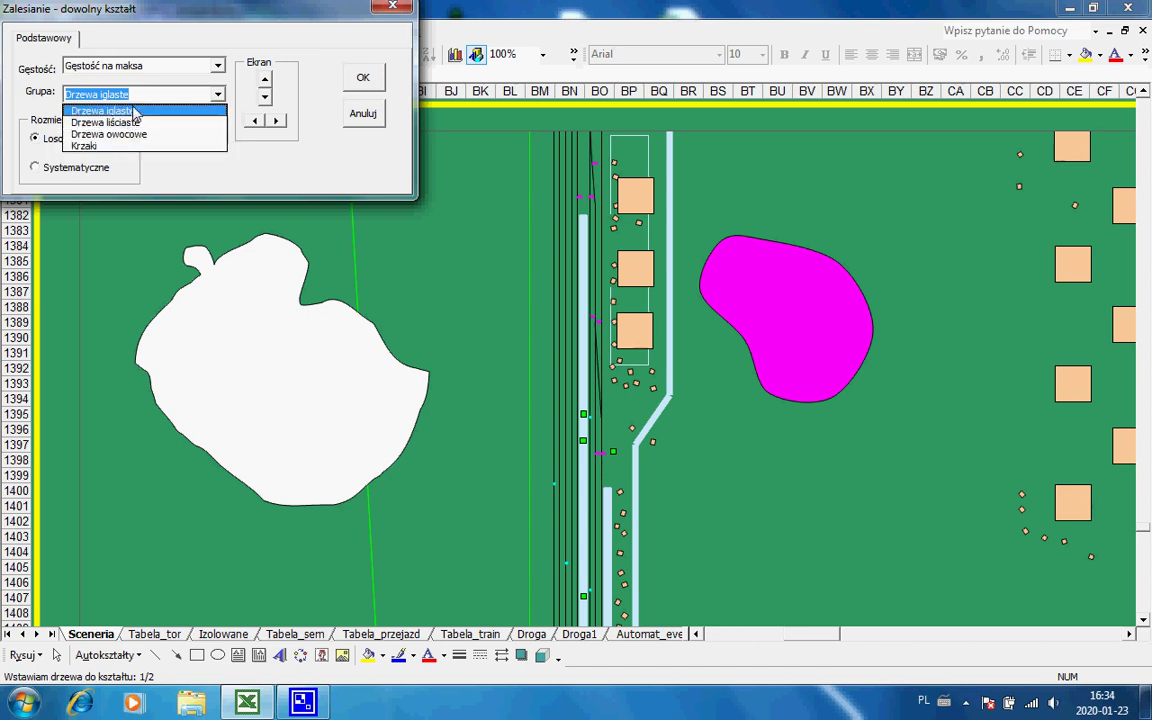
click(135, 111)
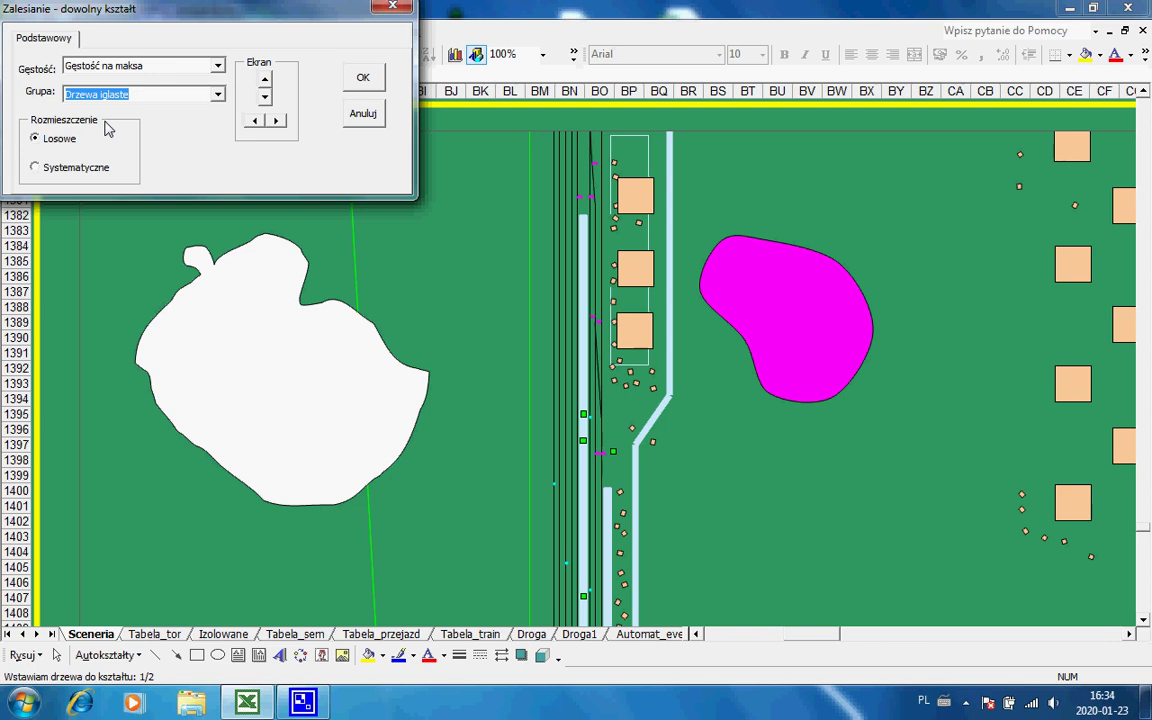
Choose Systematyczne placement for the first shape, review the systematic forestation options and accept the settings.
click(84, 175)
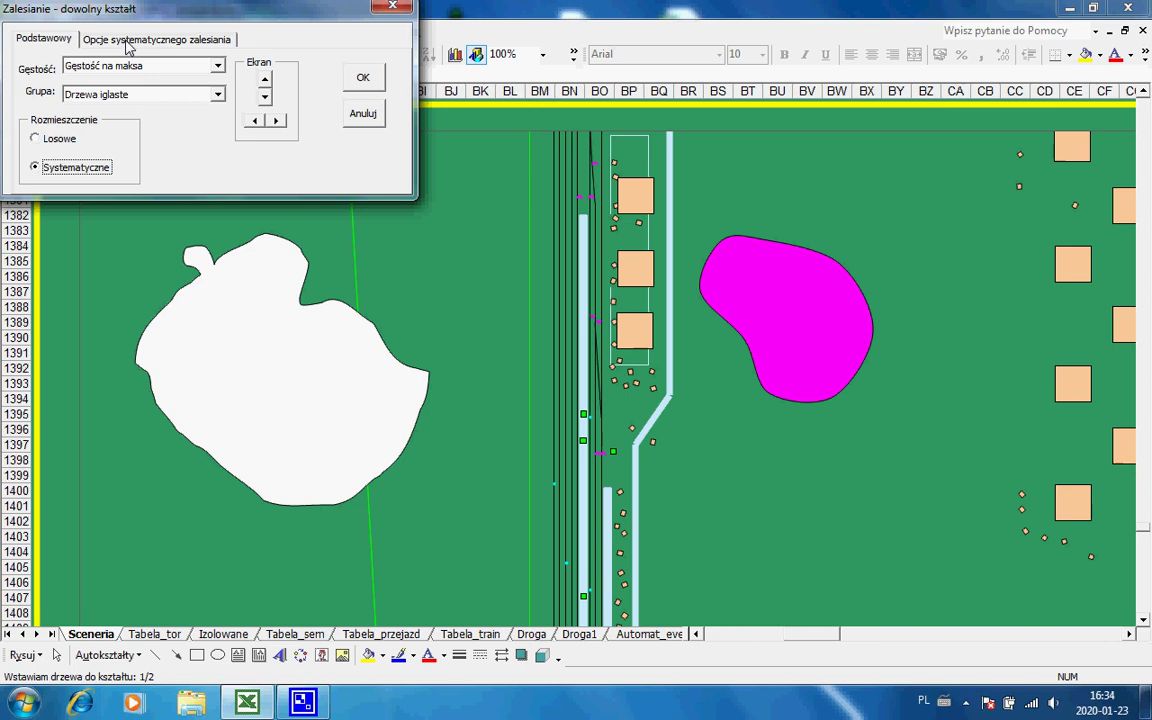
click(58, 138)
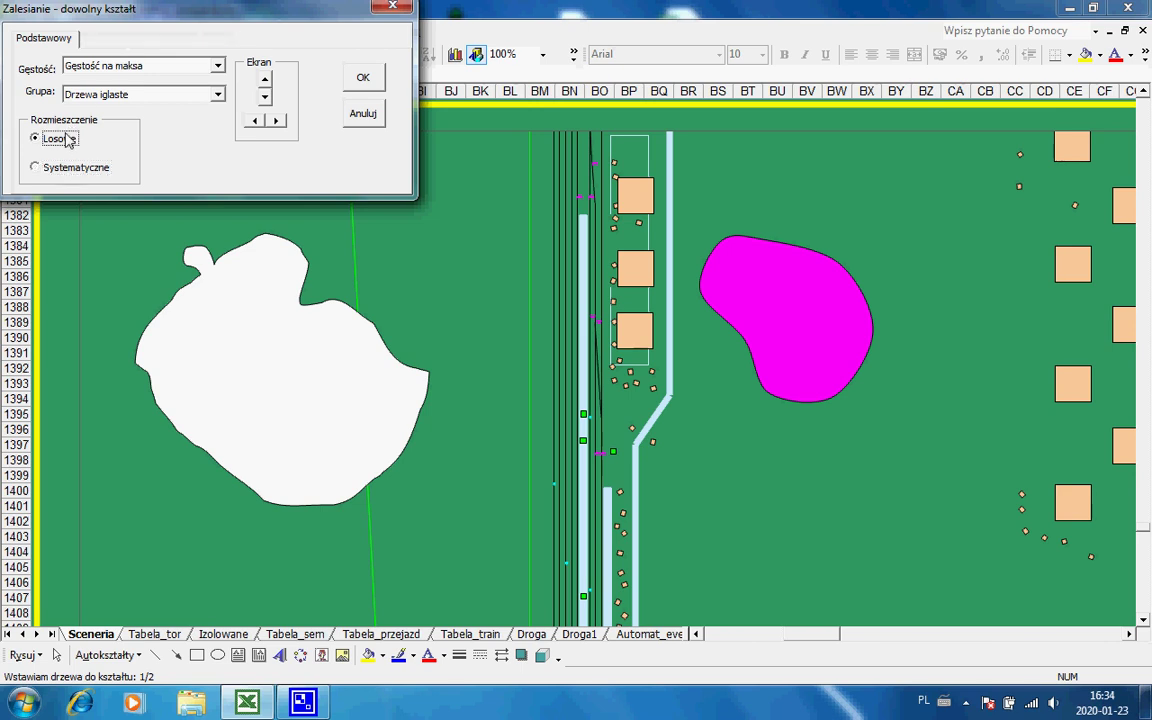
click(60, 166)
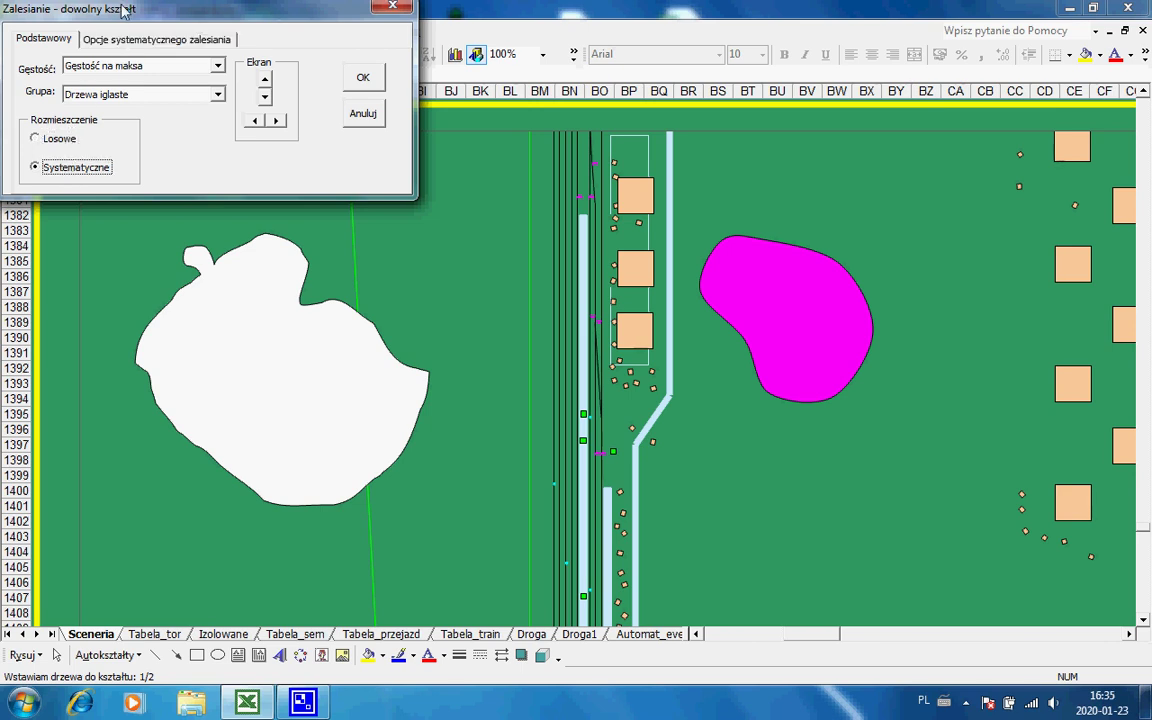
click(122, 38)
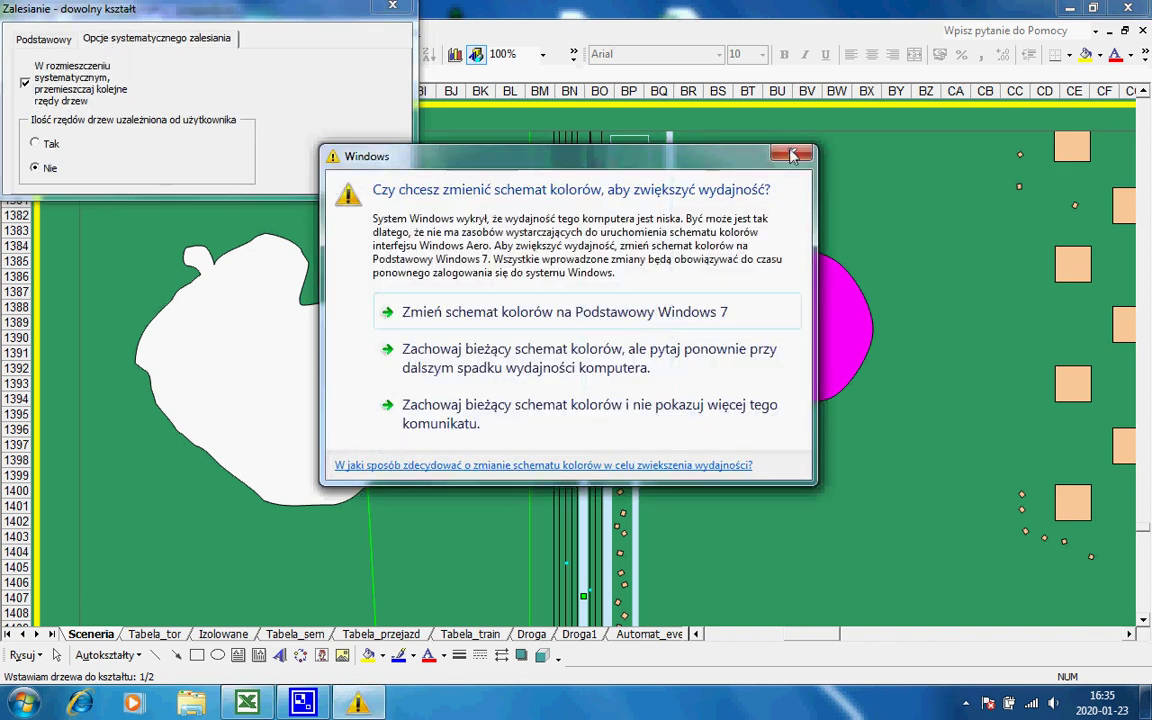
click(792, 155)
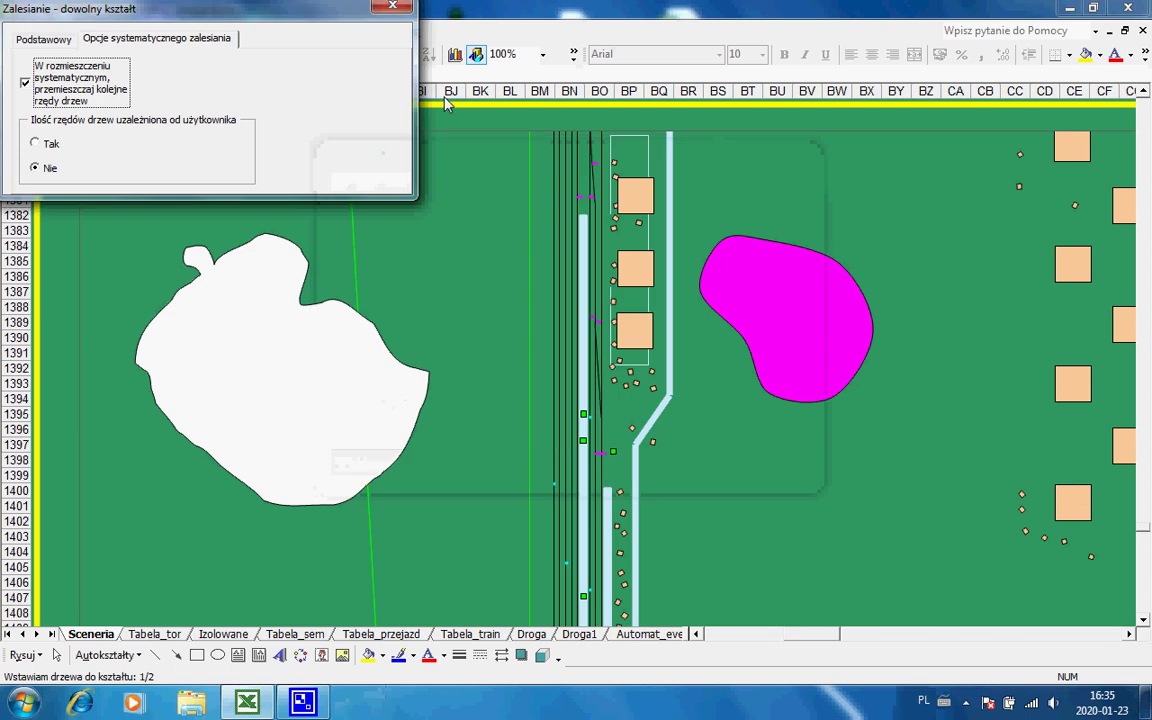
click(46, 39)
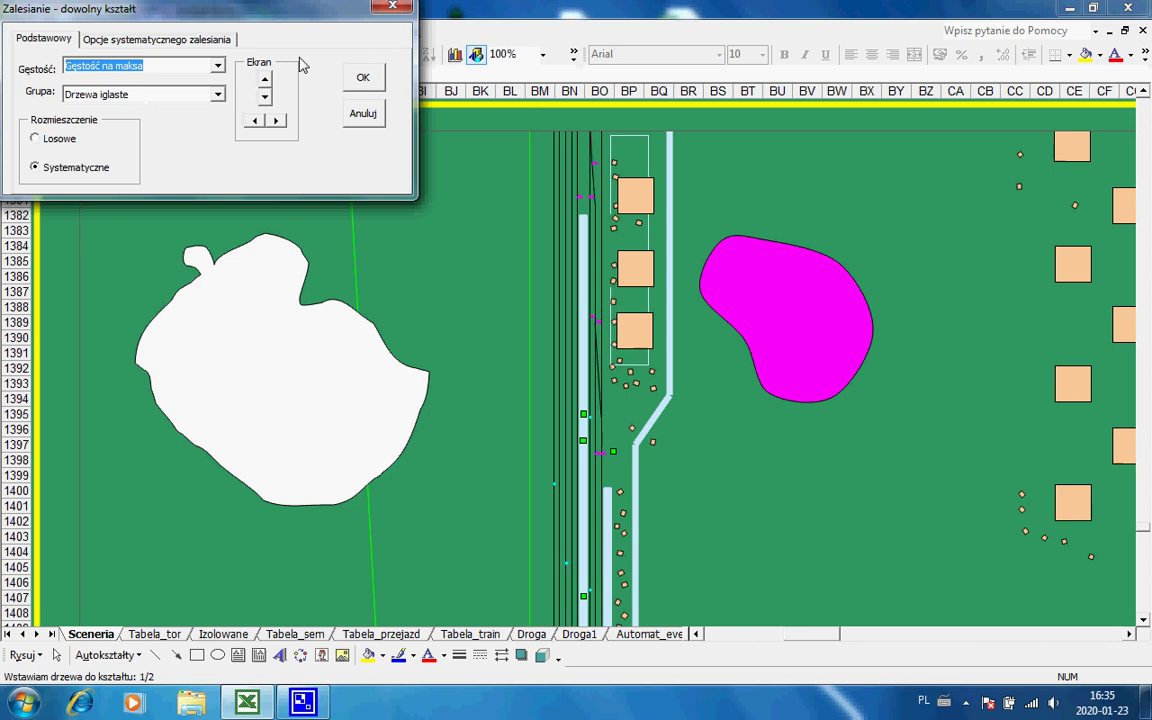
click(363, 79)
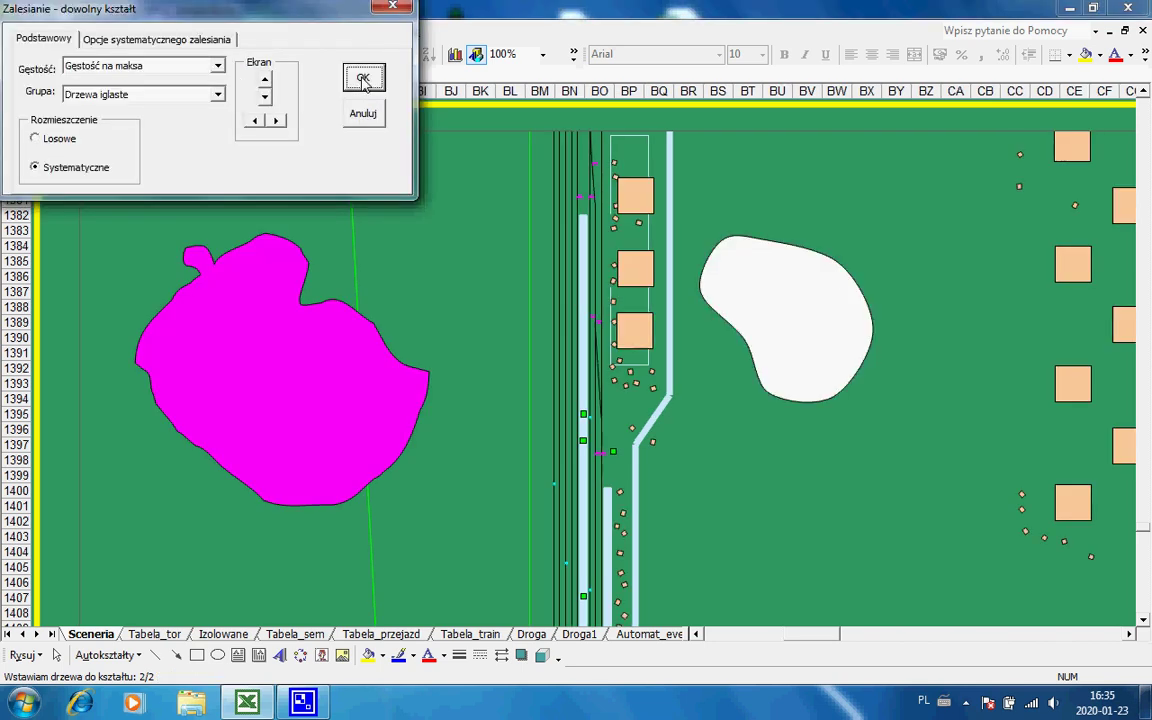
Assign the group Drzewa liściaste to the second highlighted shape, accept its settings and draw the generated trees on the scenery map.
click(216, 96)
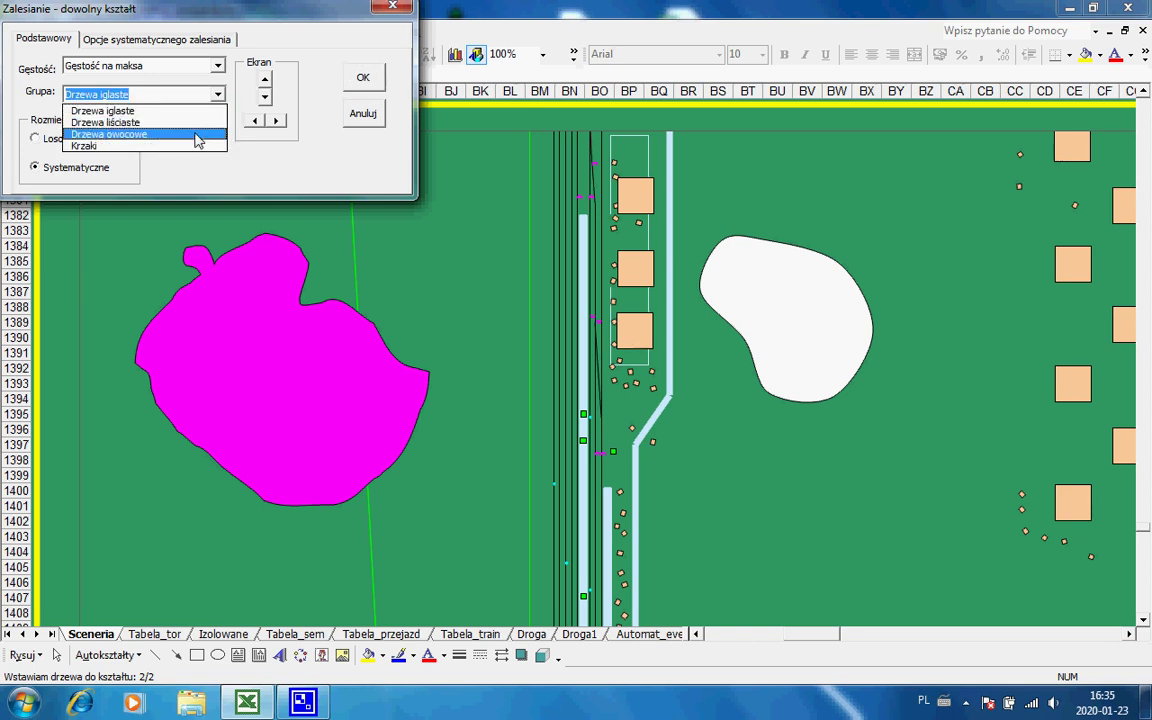
click(198, 123)
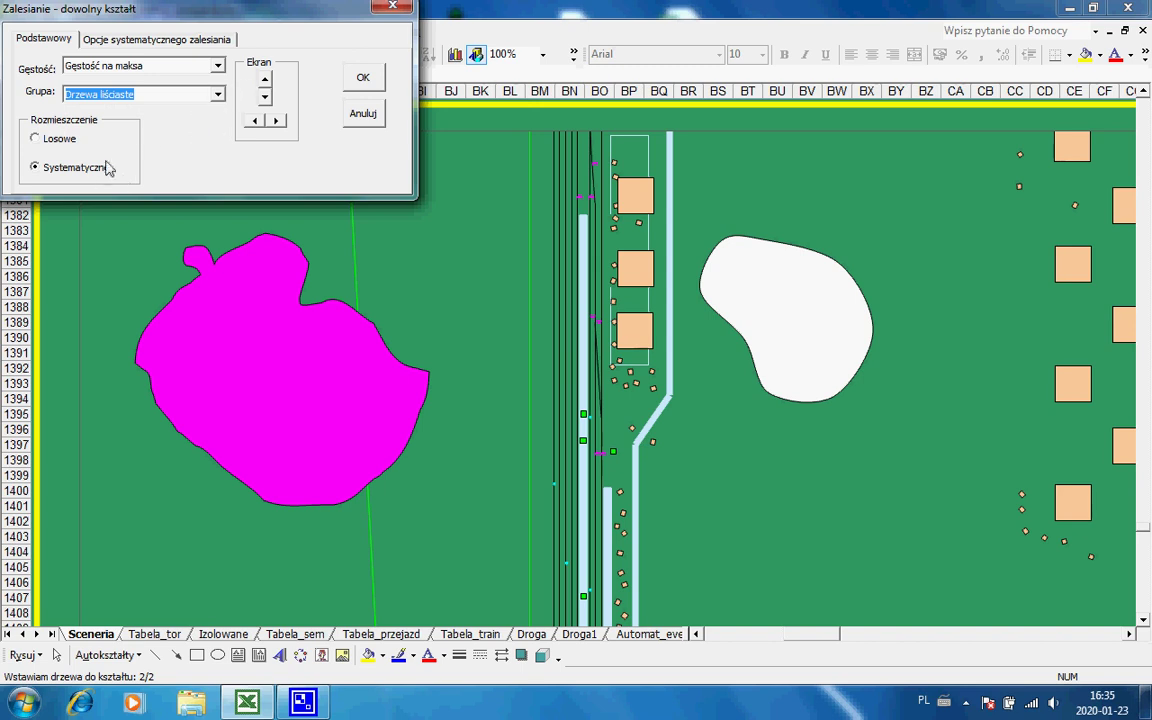
click(360, 80)
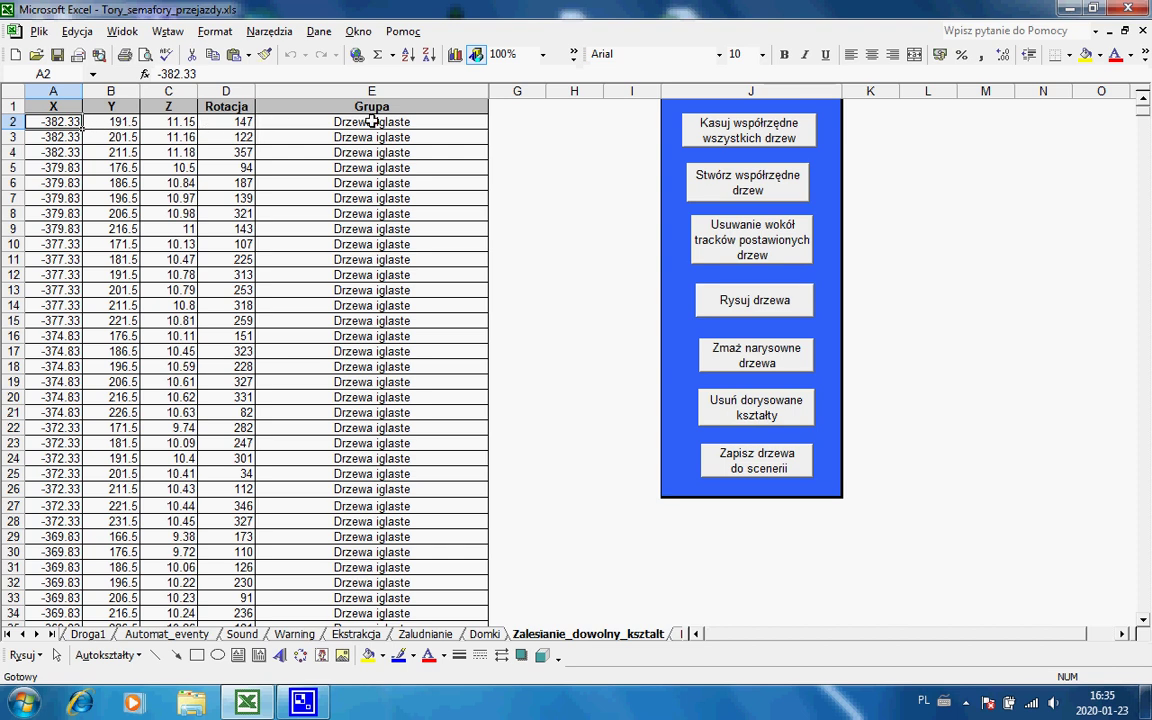
click(725, 303)
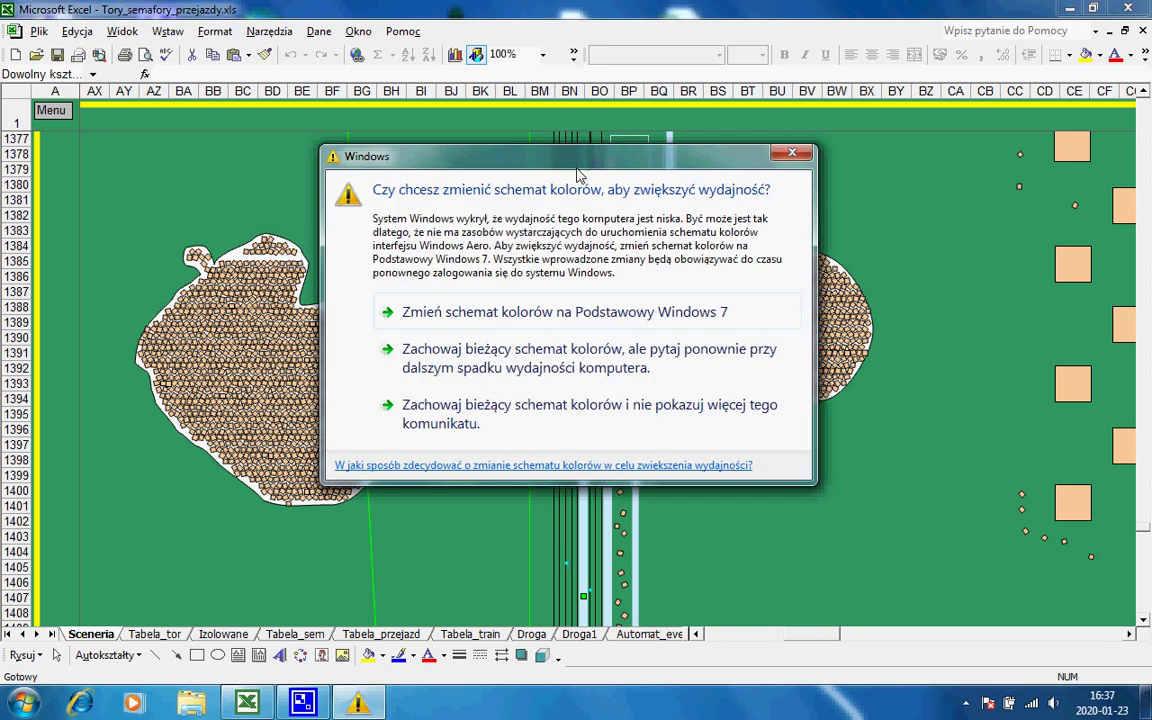
click(789, 153)
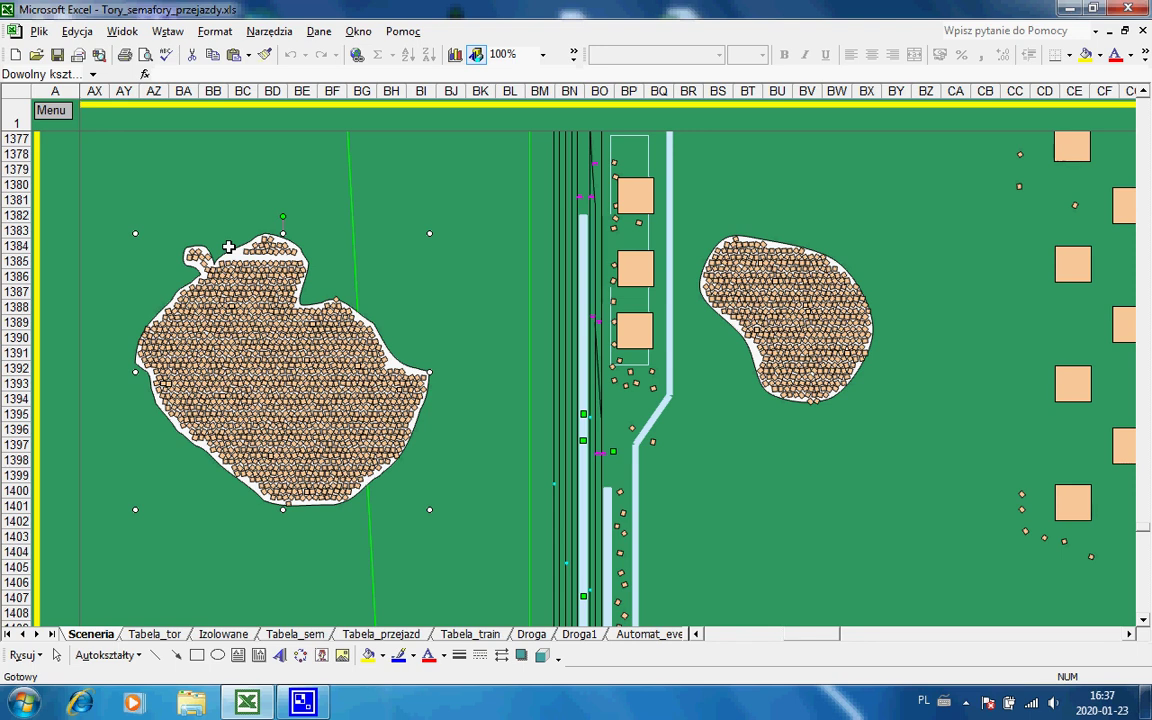
Reopen the arbitrary-shape forestation sheet and erase the coordinates of all trees.
click(51, 111)
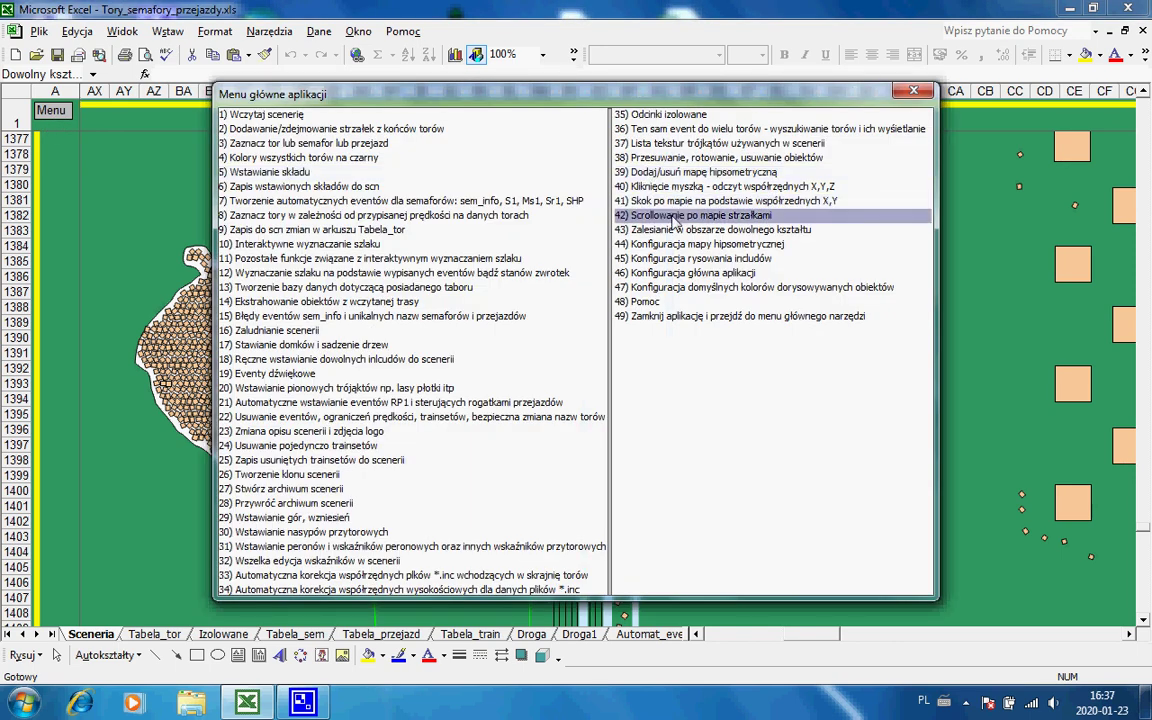
click(672, 230)
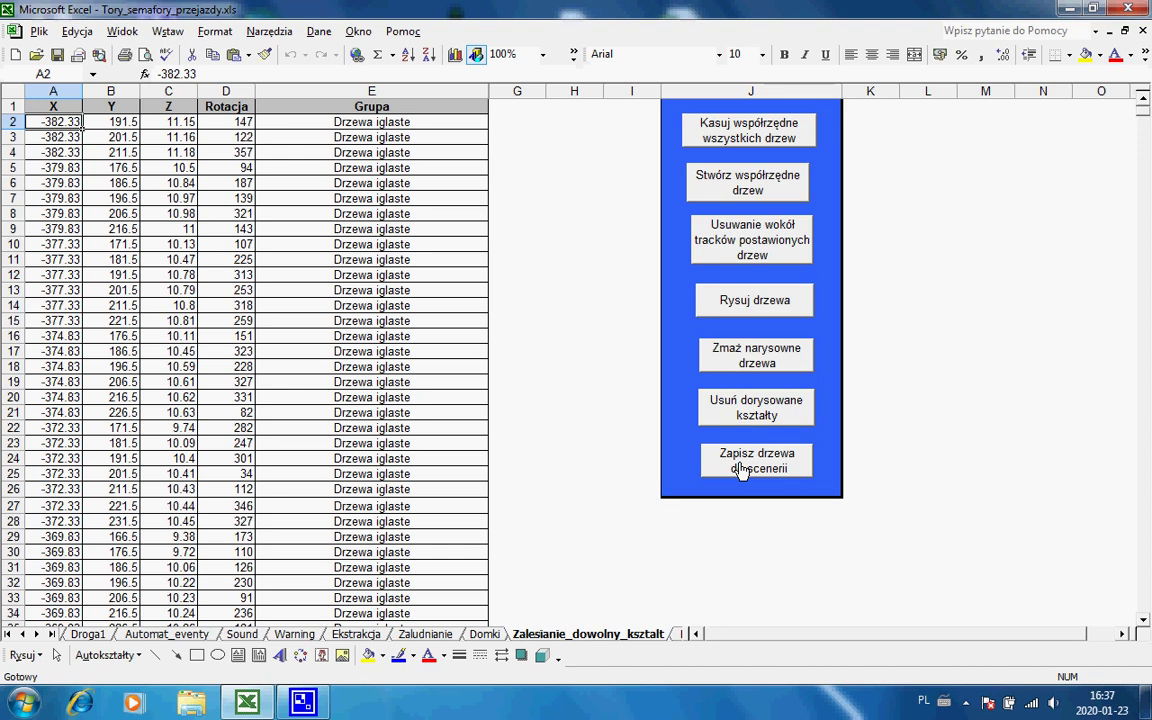
click(724, 145)
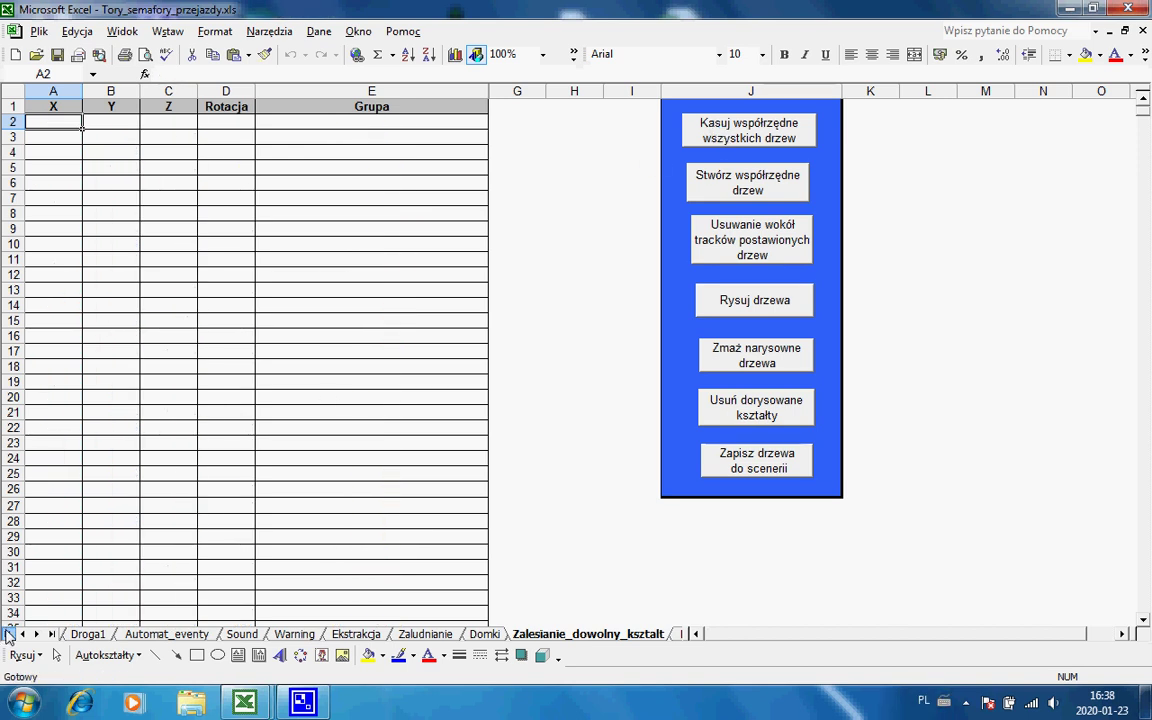
Return to the Sceneria sheet and delete the smaller white shape east of the tracks.
click(8, 634)
click(86, 633)
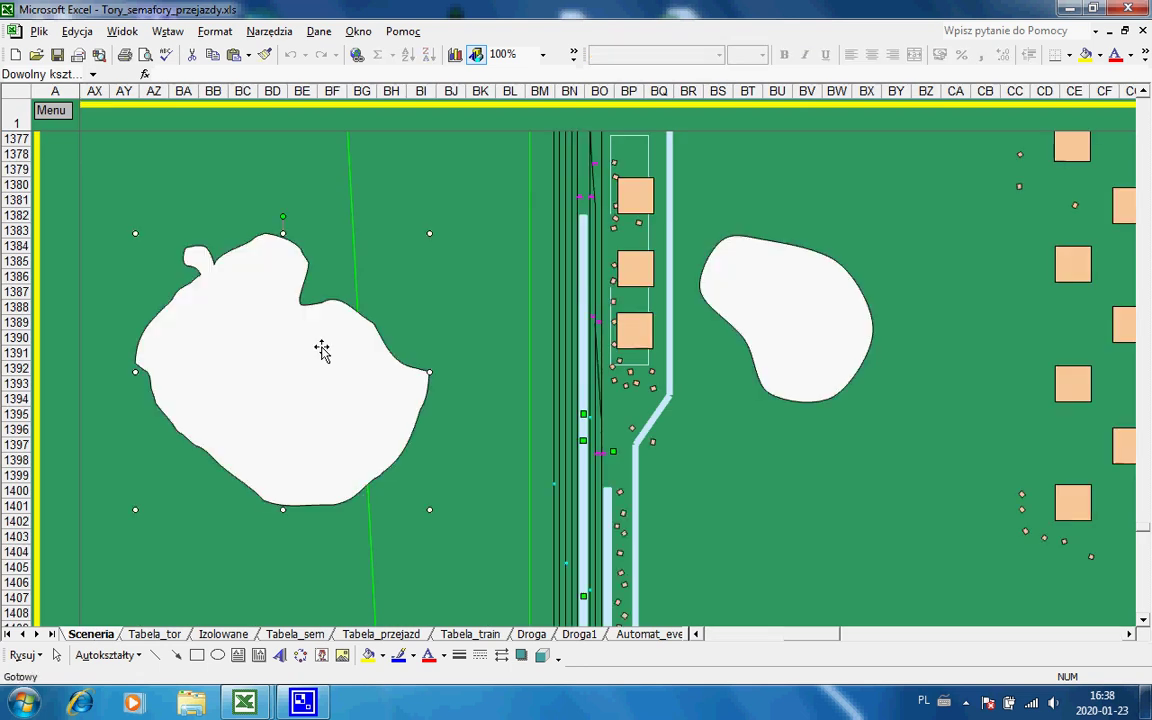
click(785, 285)
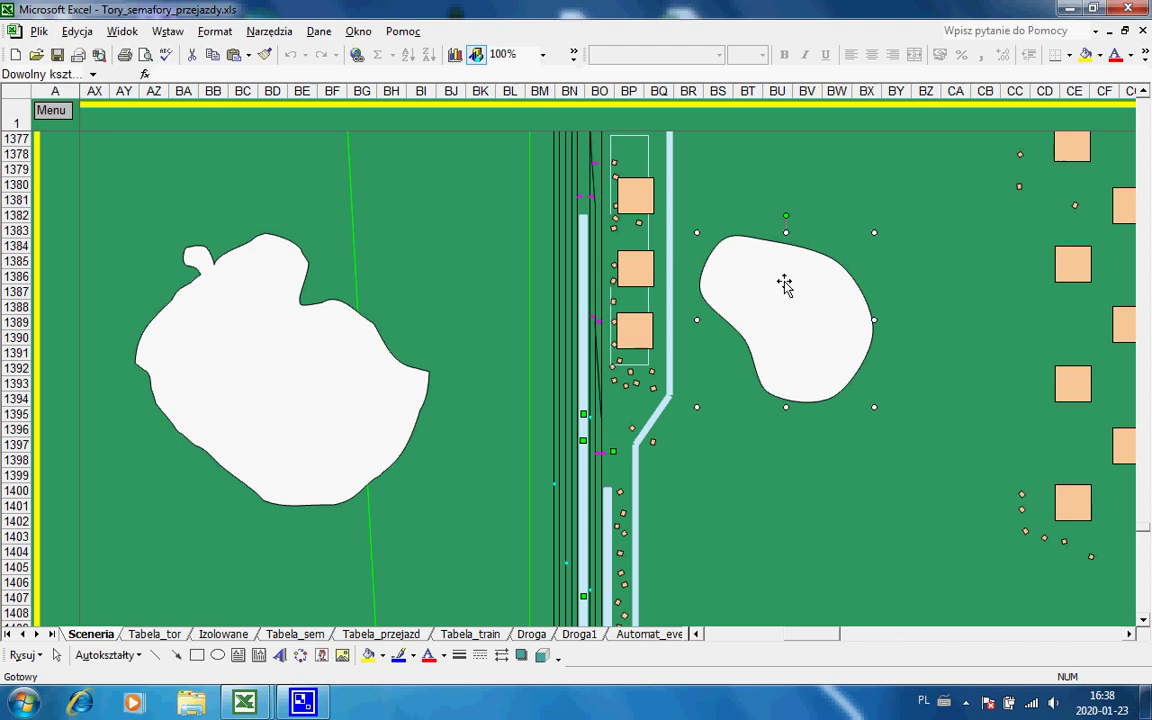
key(Delete)
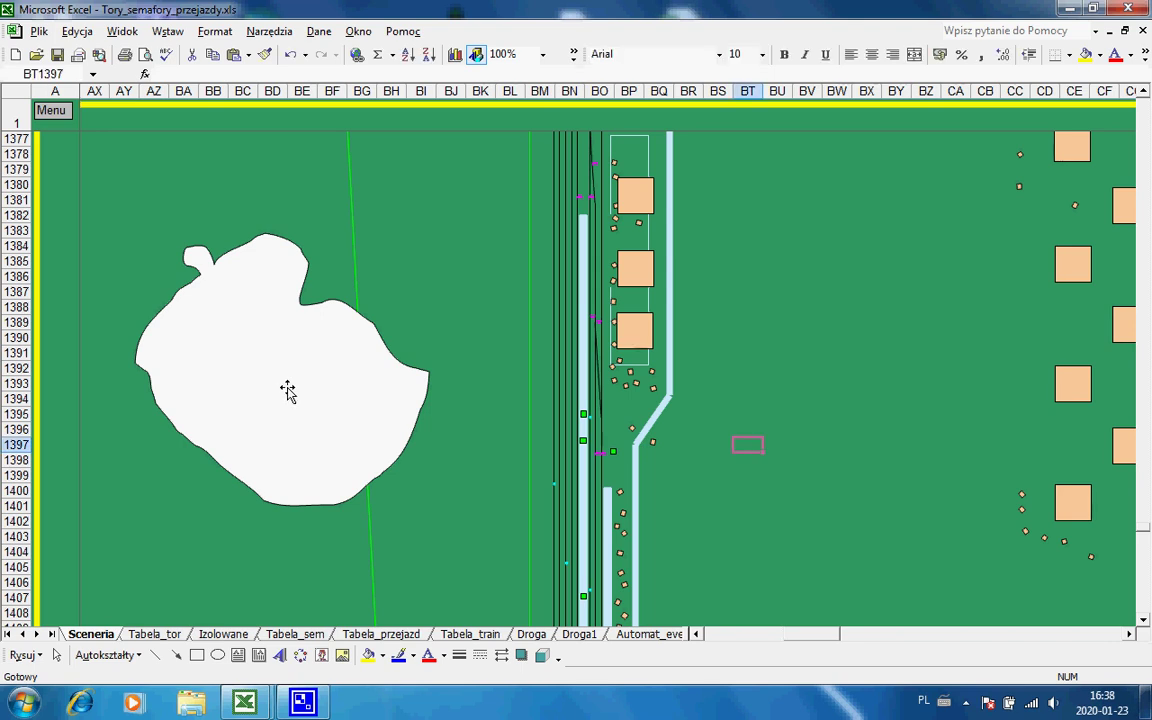
Move the remaining large white shape east across the tracks so it overlaps the column of square building markers.
drag(287, 390, 988, 290)
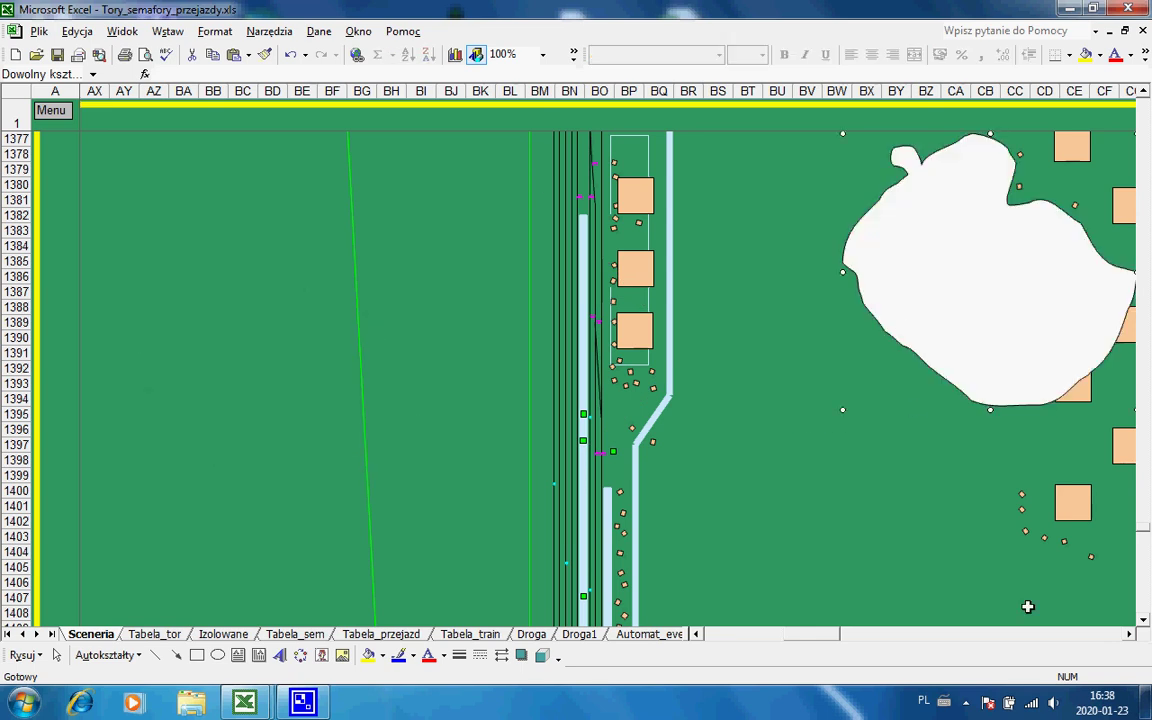
click(1129, 634)
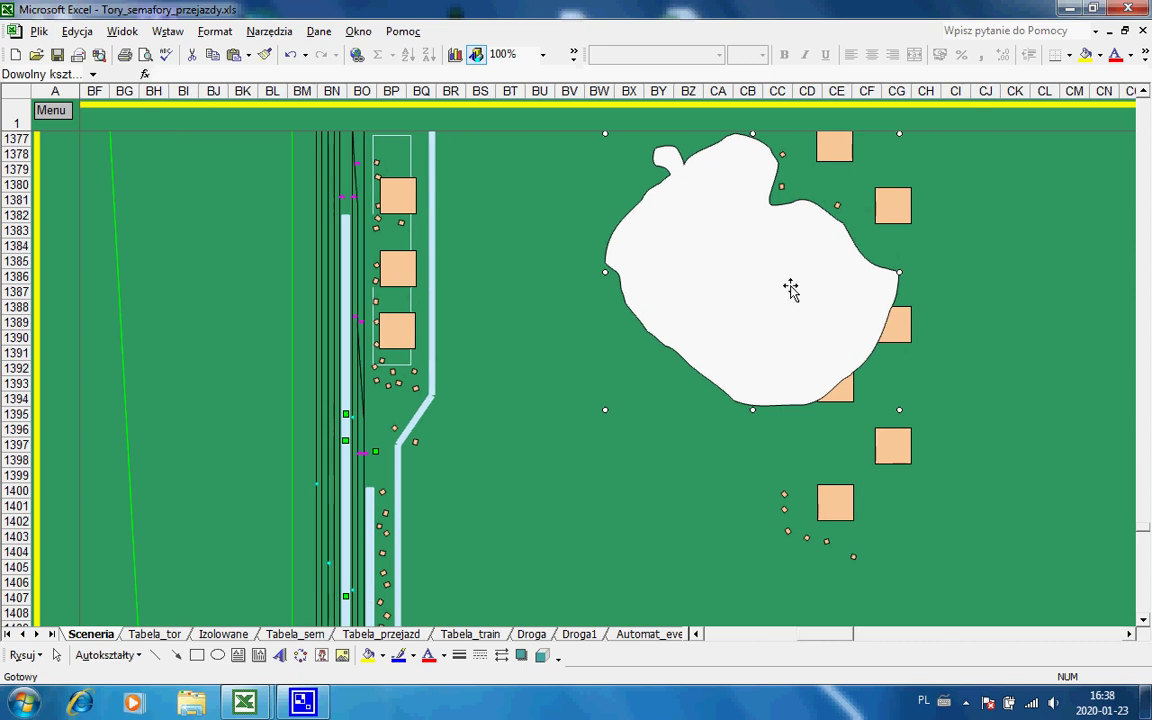
Reposition the large white shape farther east so it covers the building markers in both staggered columns.
drag(779, 280, 660, 447)
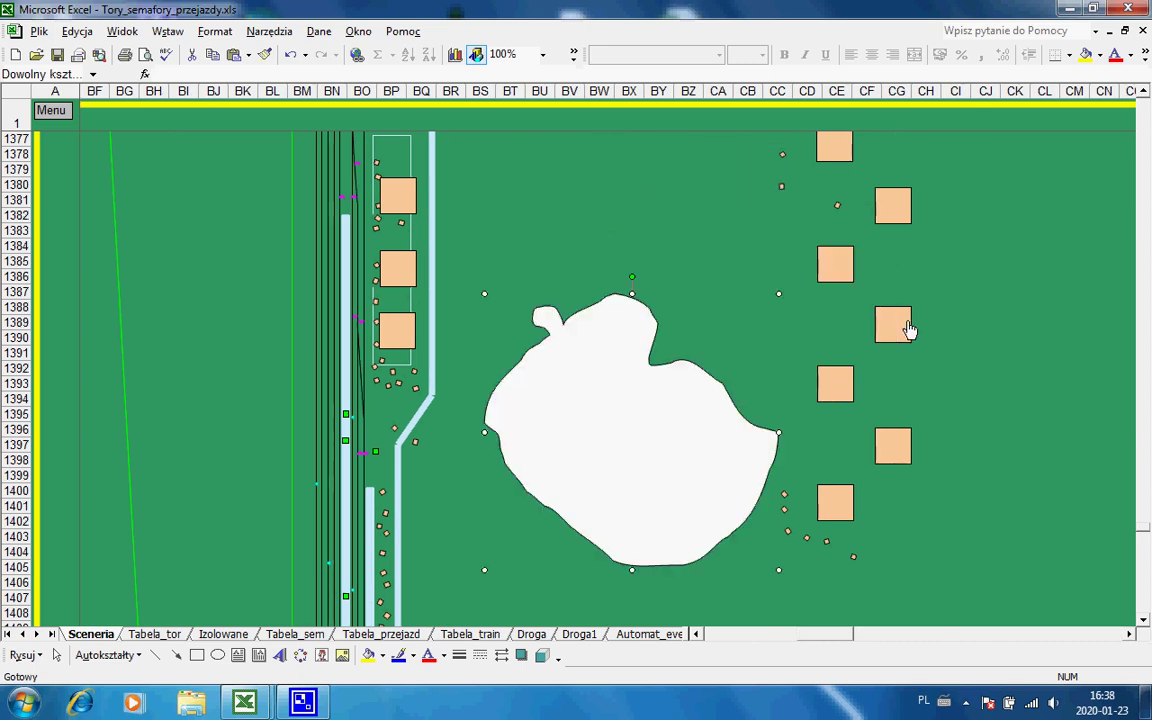
drag(672, 446, 900, 312)
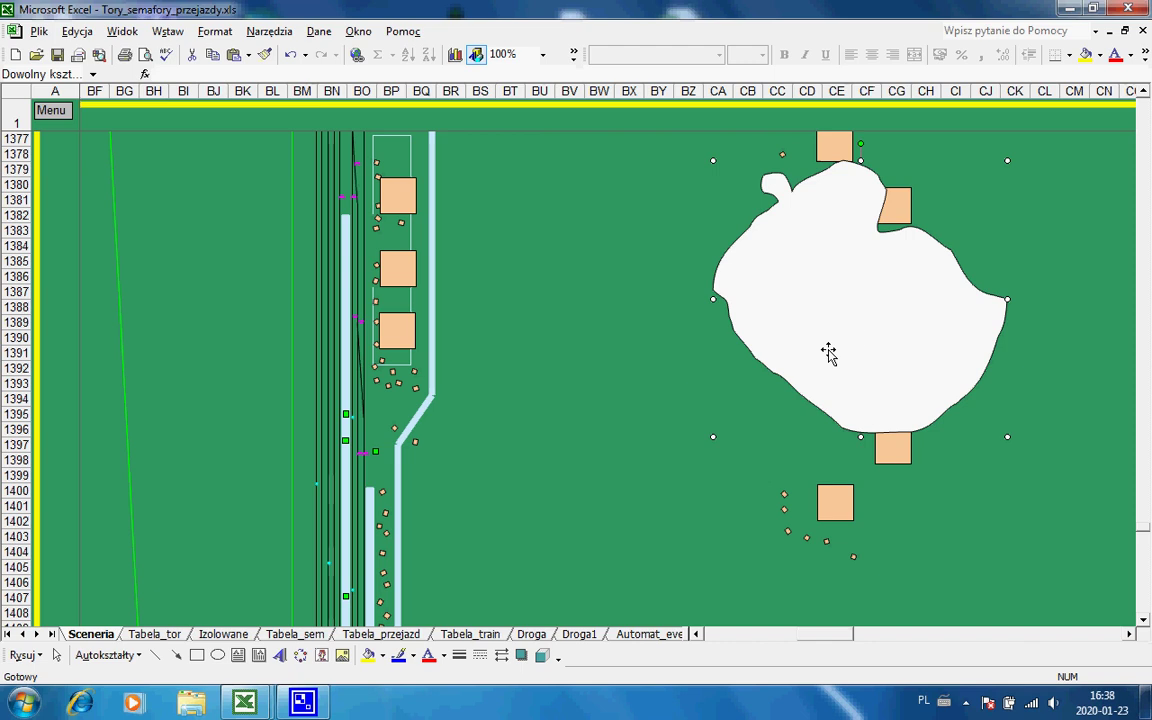
click(71, 473)
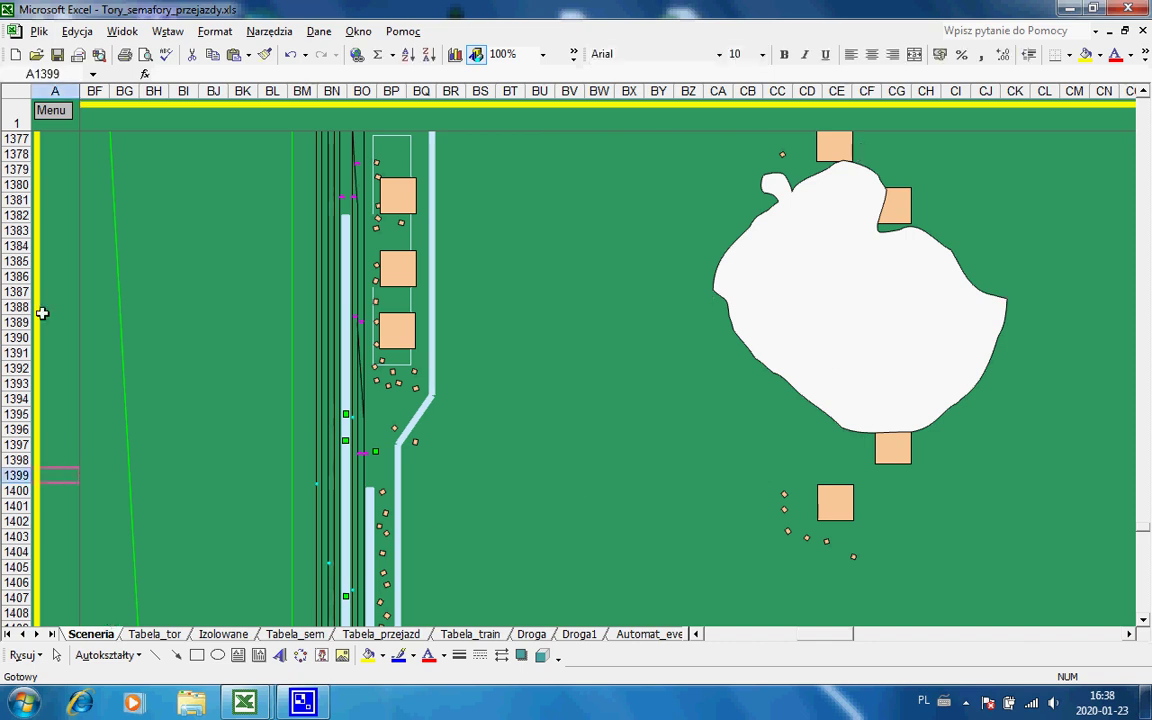
Generate tree coordinates for the shape over the buildings with Systematyczne placement and density Gęstość na maksa, and draw the trees on the map.
click(52, 112)
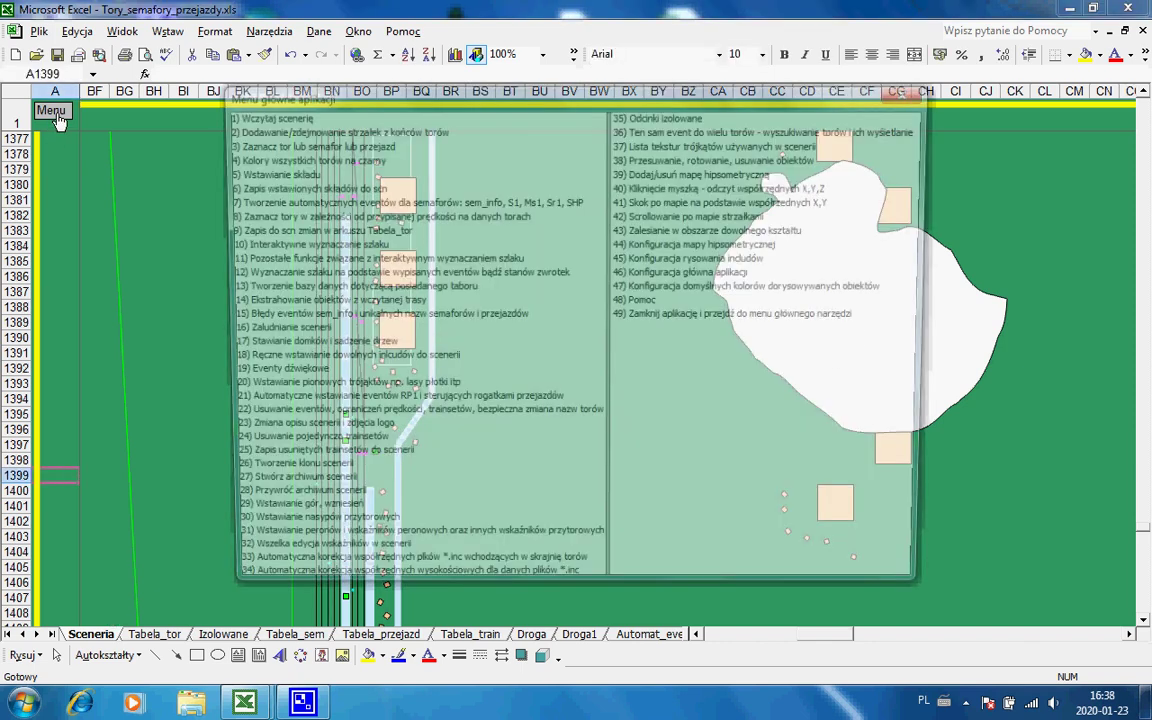
click(647, 230)
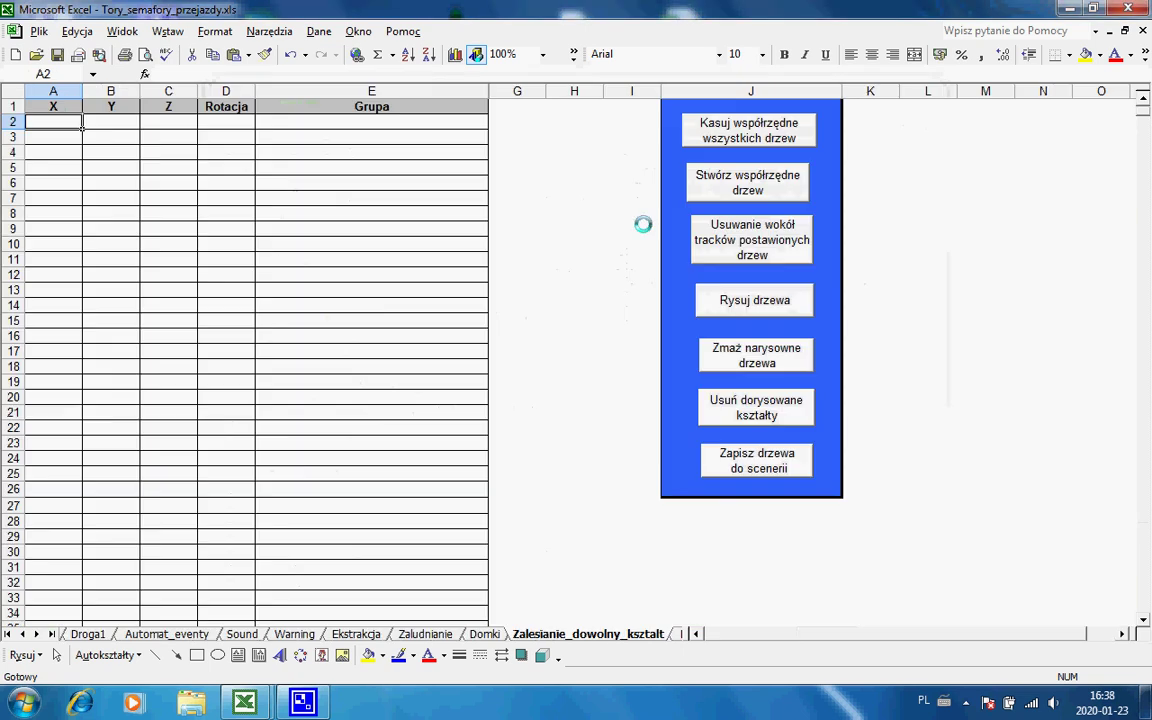
click(723, 177)
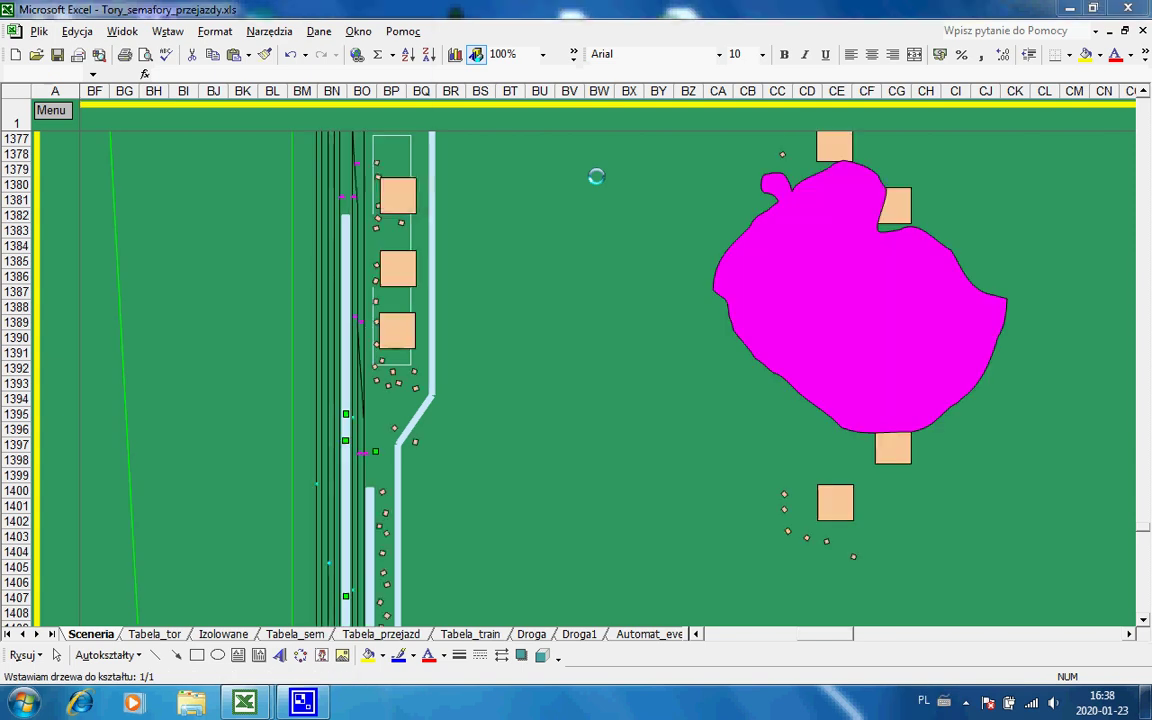
click(77, 168)
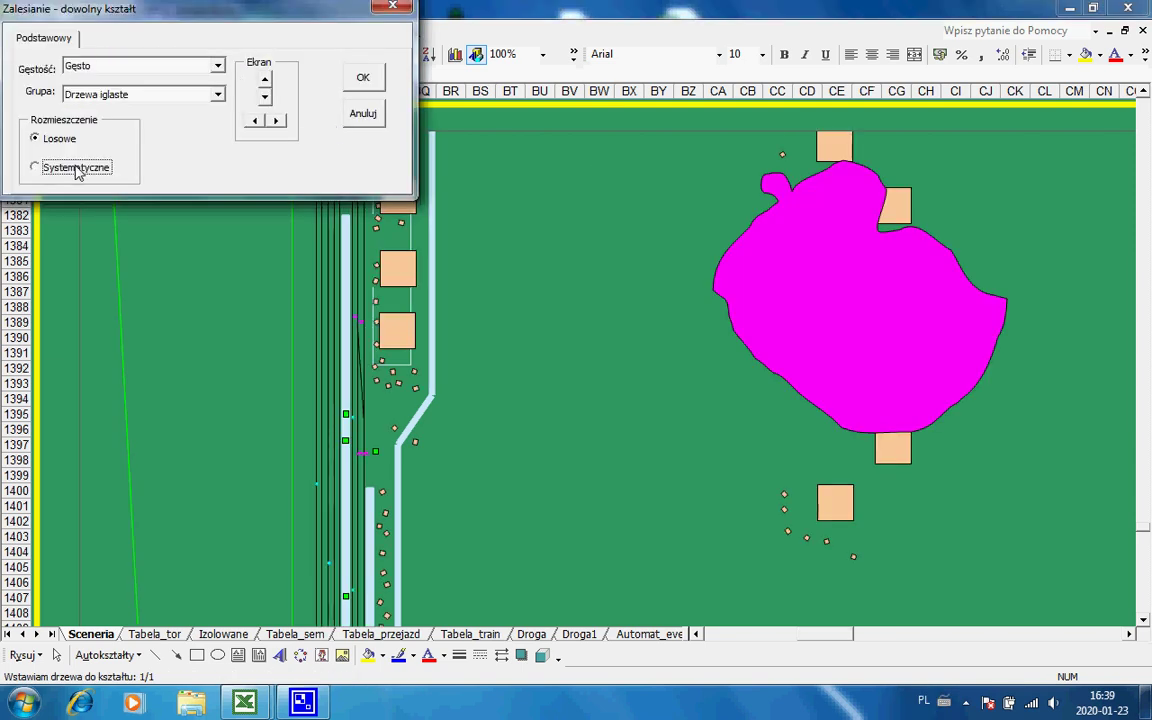
click(128, 68)
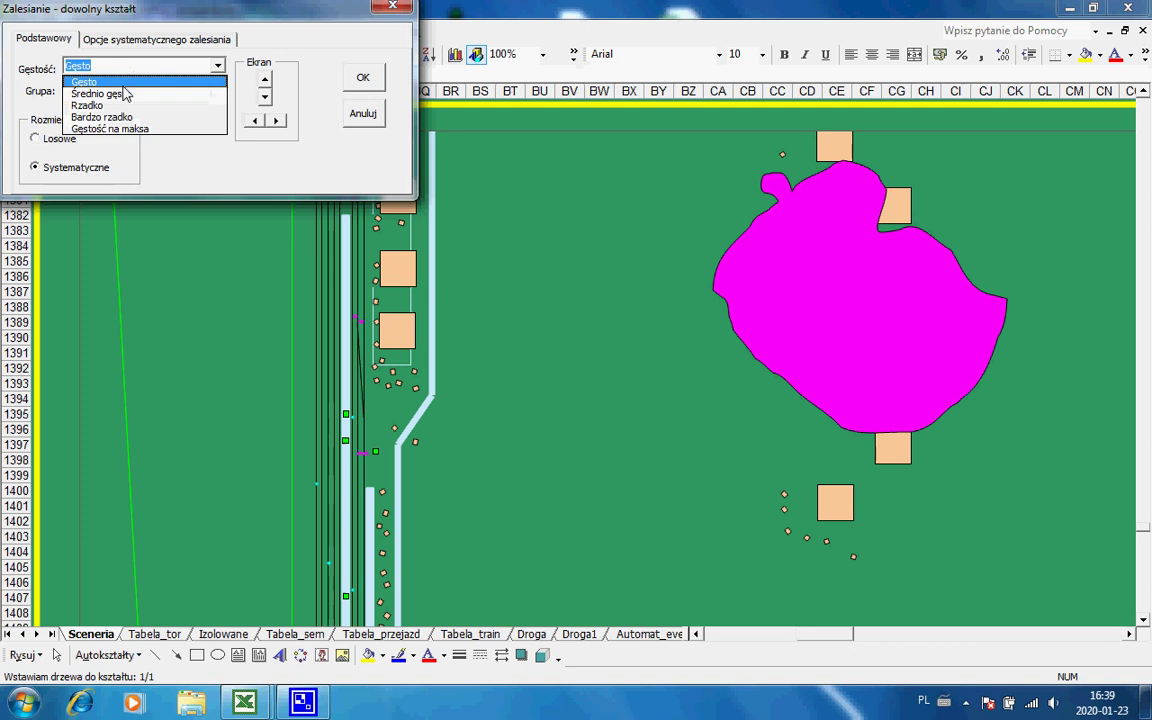
click(118, 131)
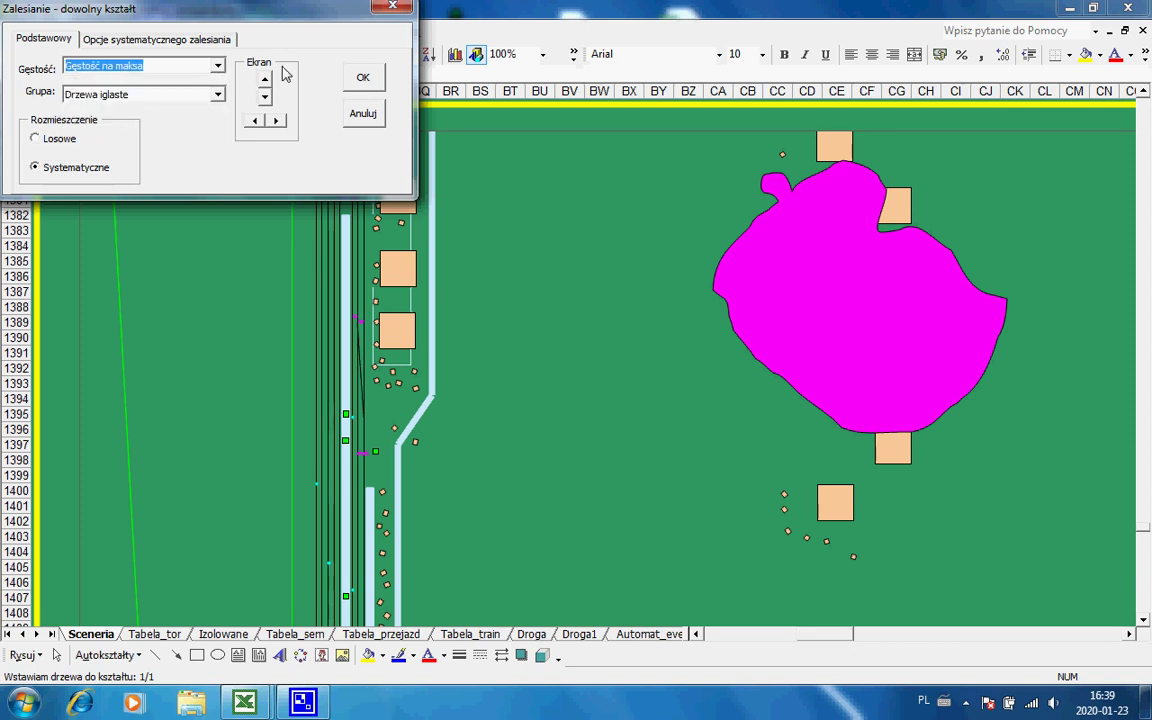
click(363, 82)
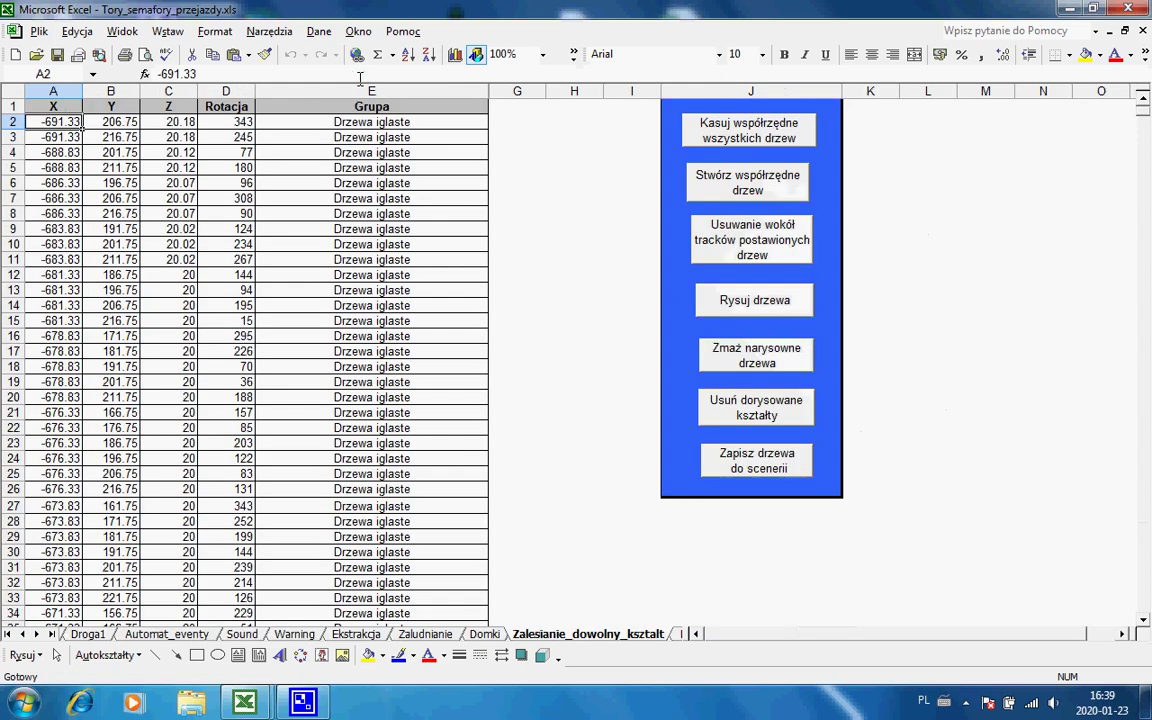
click(729, 305)
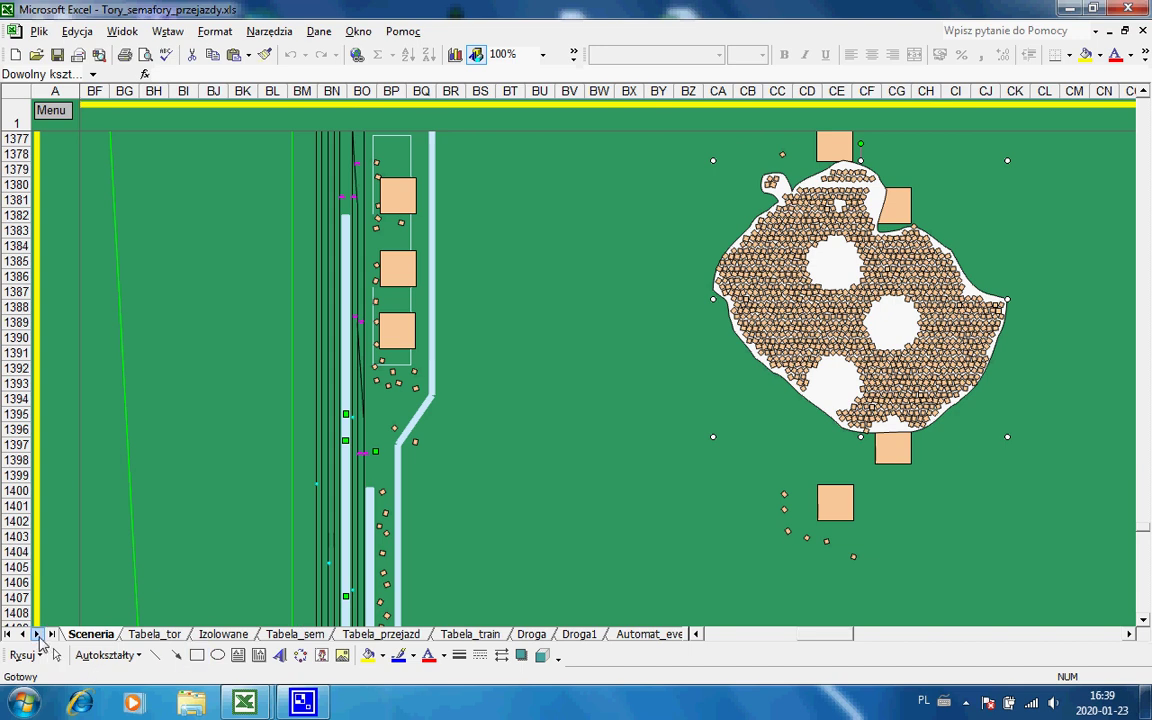
Go back to the arbitrary-shape forestation sheet and erase the trees drawn around the buildings along with all their coordinates.
click(36, 634)
click(36, 634)
click(36, 634)
click(36, 634)
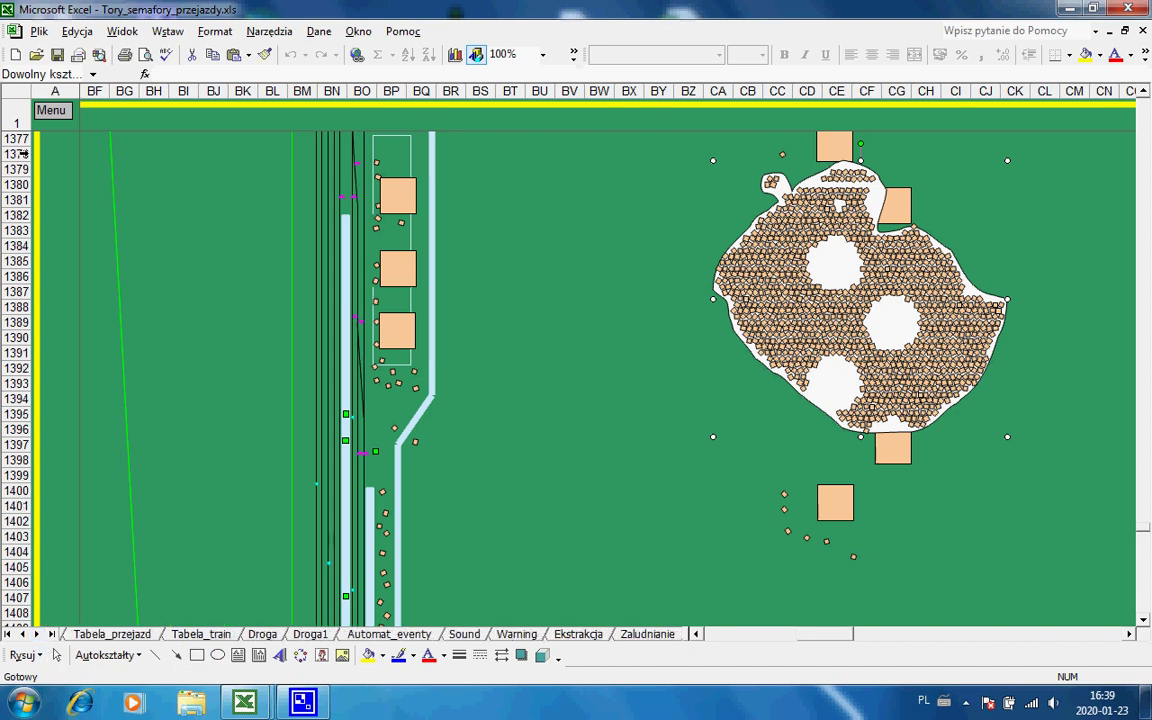
click(45, 110)
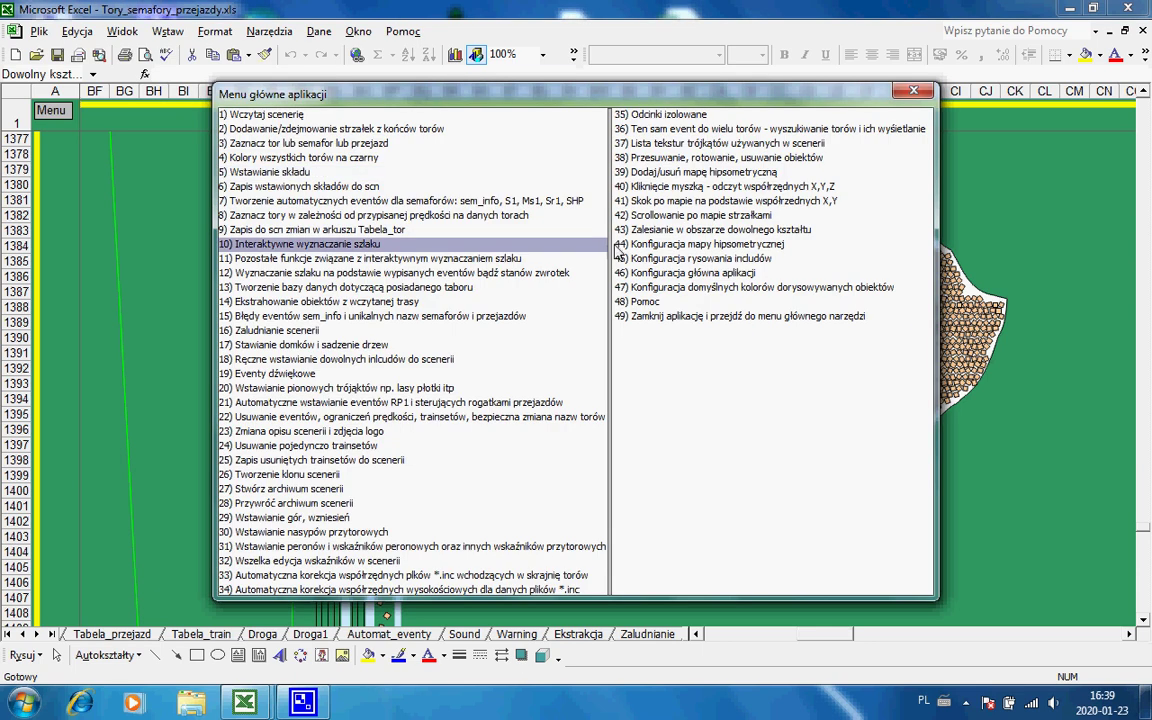
double_click(605, 230)
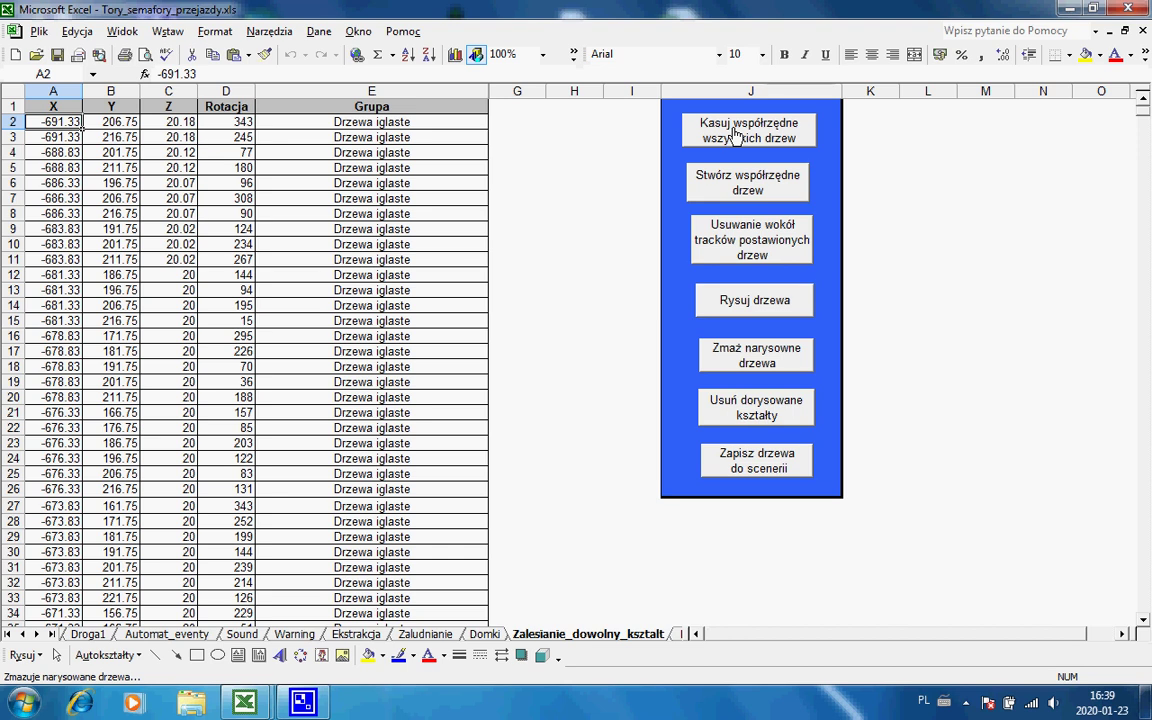
click(735, 135)
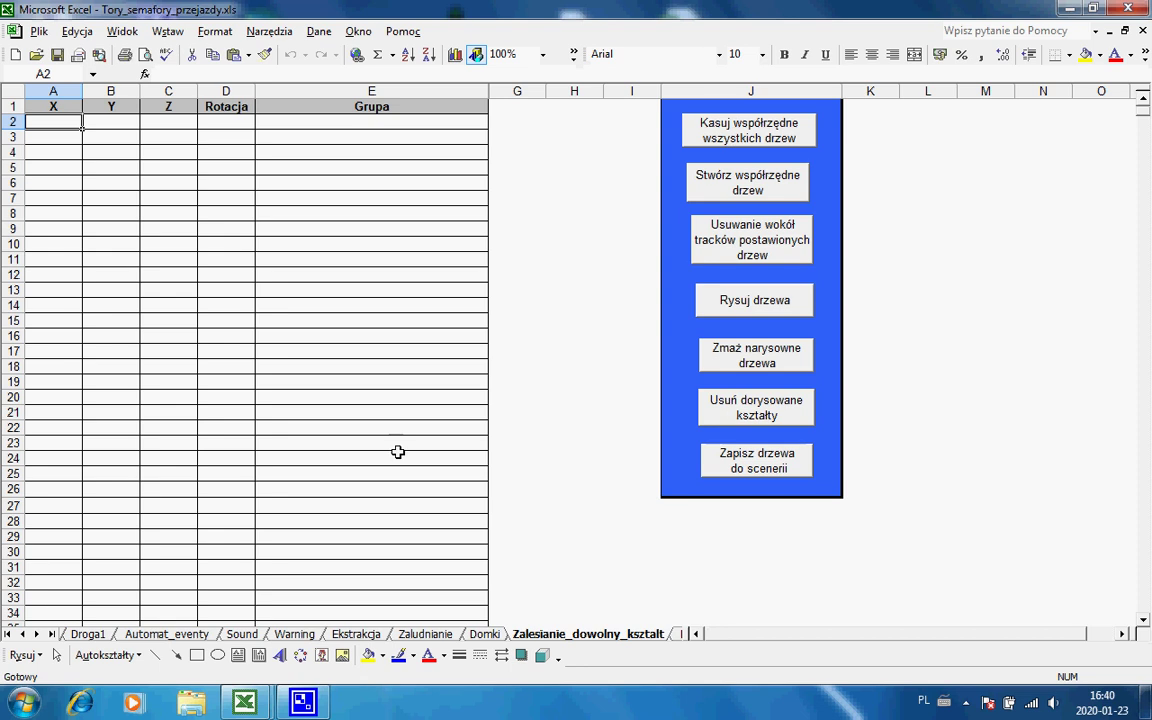
Return to the Sceneria sheet and move the white shape west so it lies across the railway tracks.
click(10, 634)
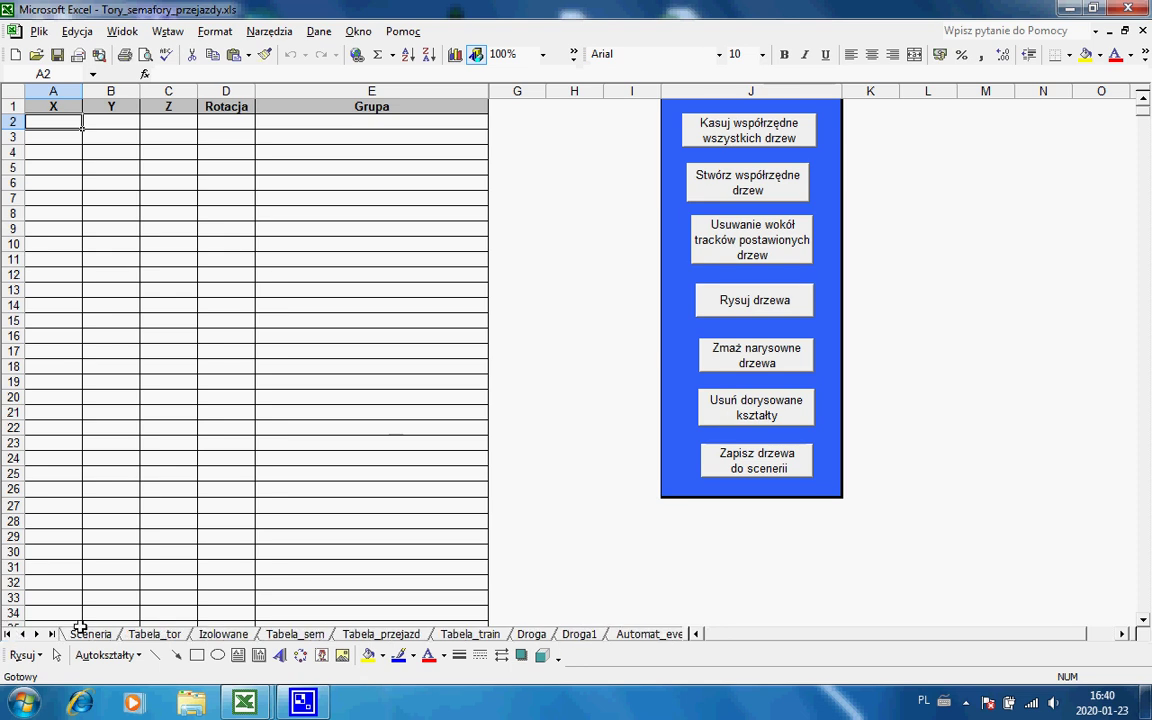
click(88, 634)
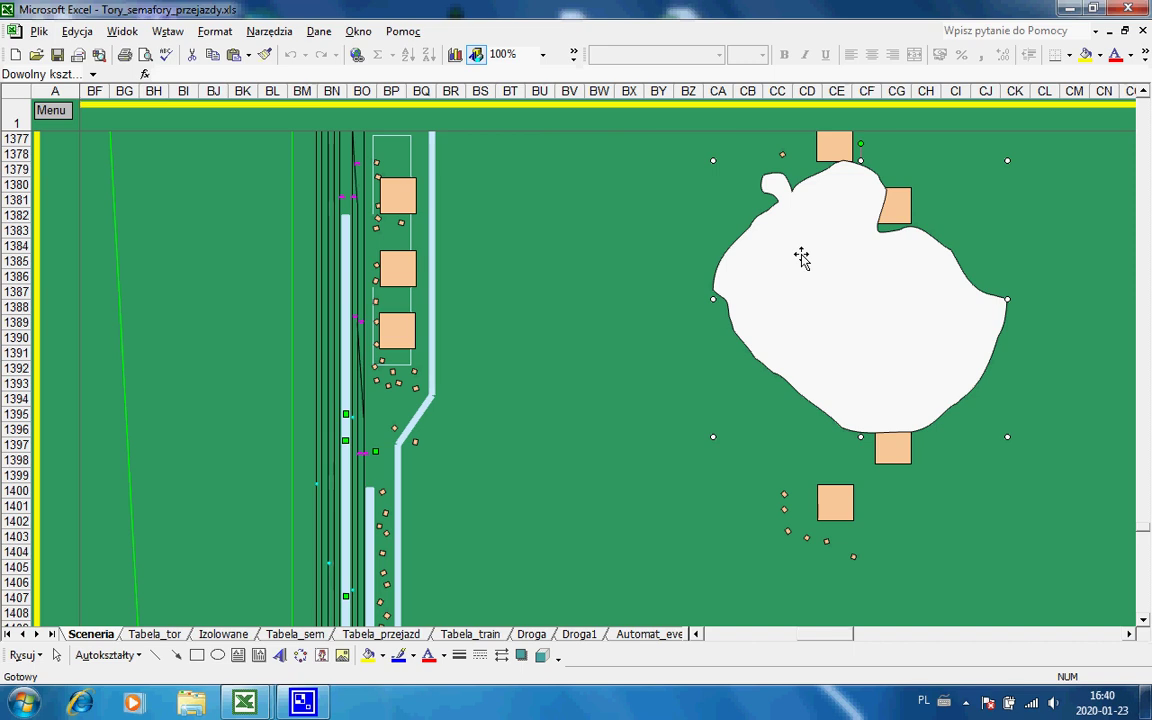
drag(802, 258, 461, 258)
key(Escape)
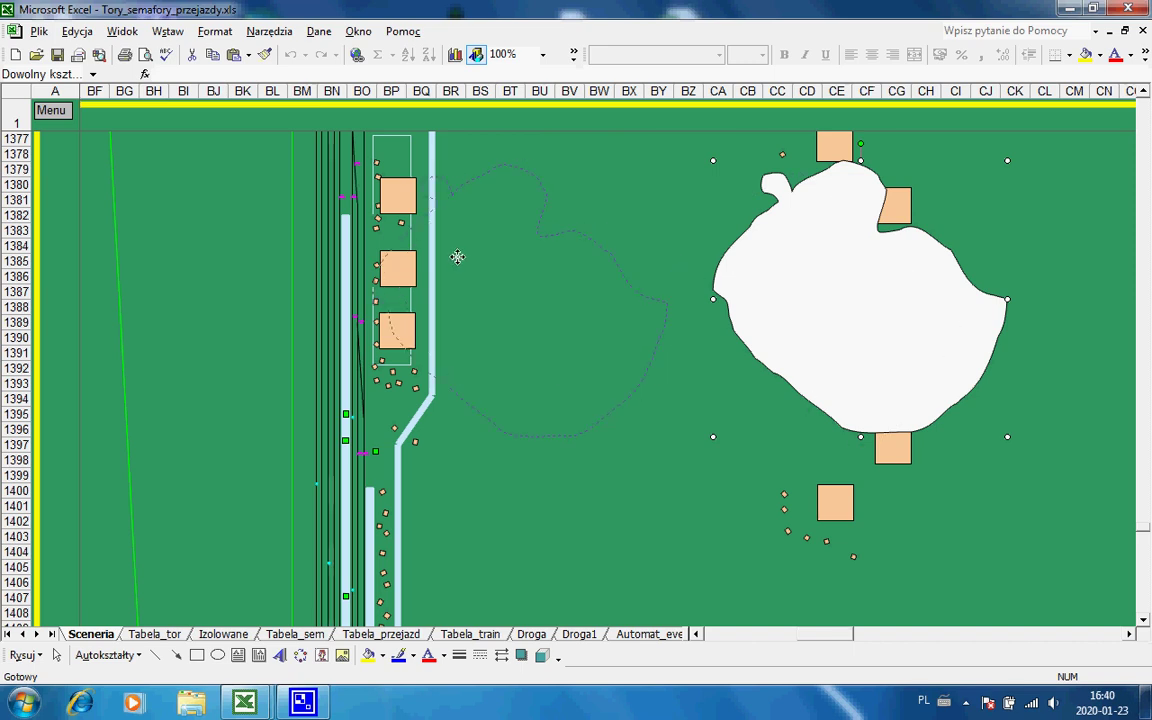
drag(277, 241, 309, 222)
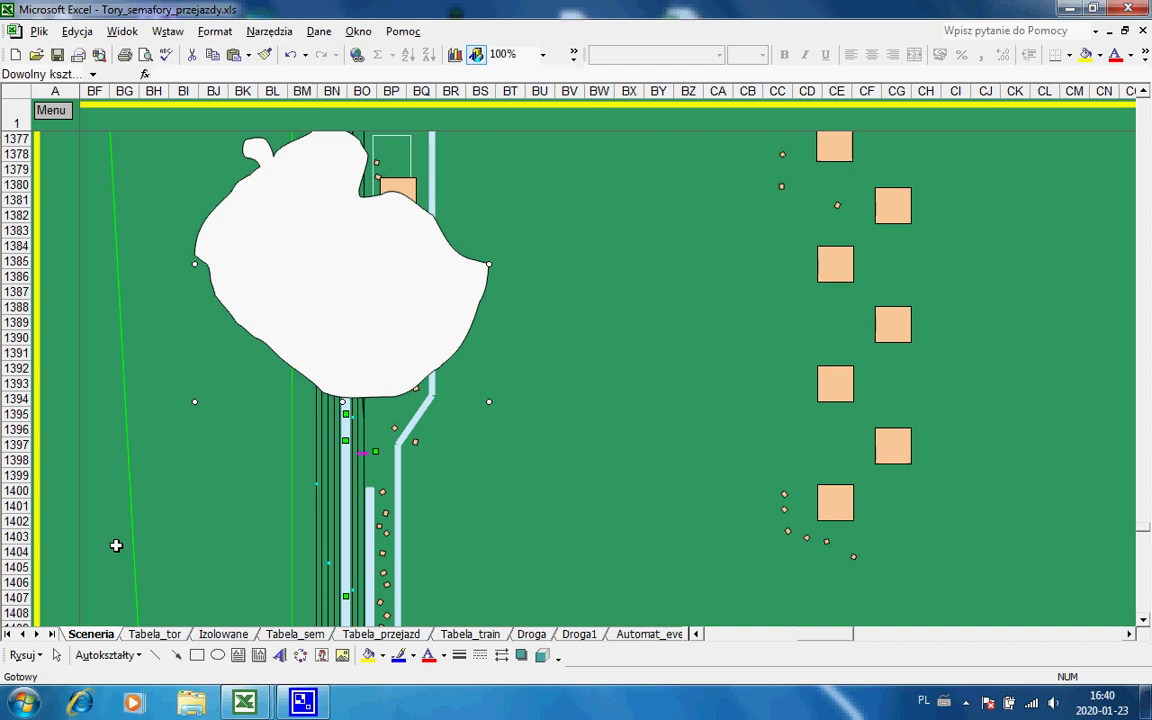
From the arbitrary-shape forestation sheet, generate tree coordinates for the shape over the tracks with Systematyczne placement and density Gęstość na maksa.
click(36, 634)
click(36, 634)
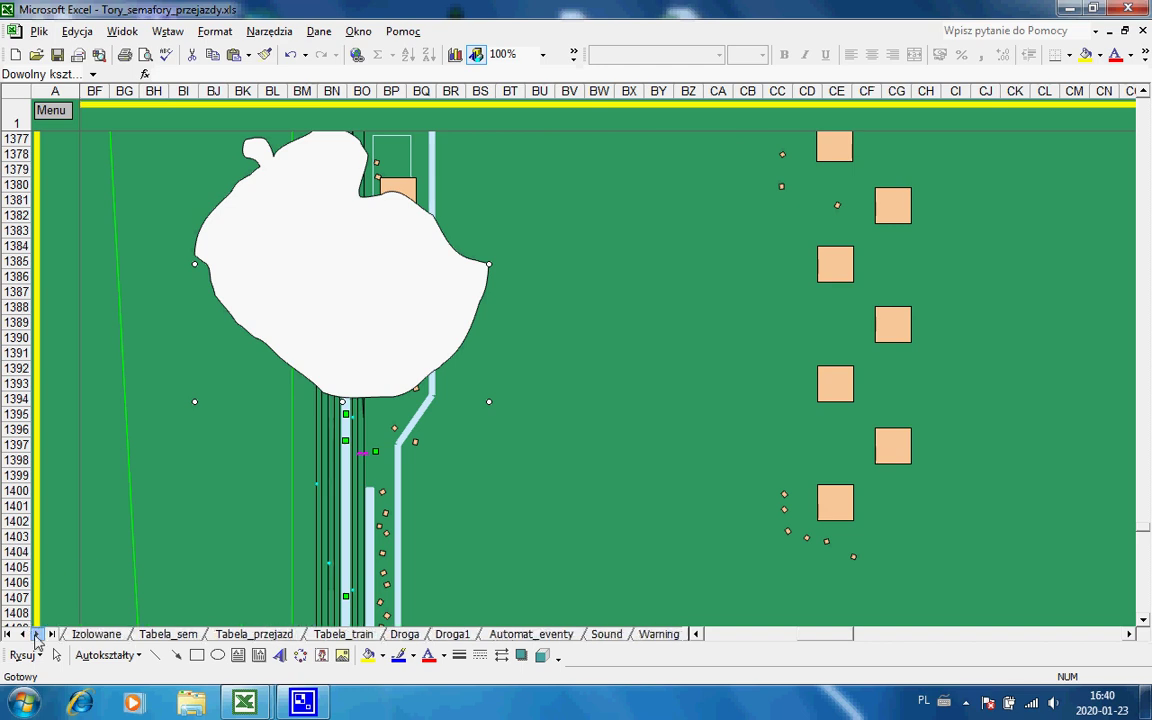
click(36, 634)
click(36, 634)
click(36, 634)
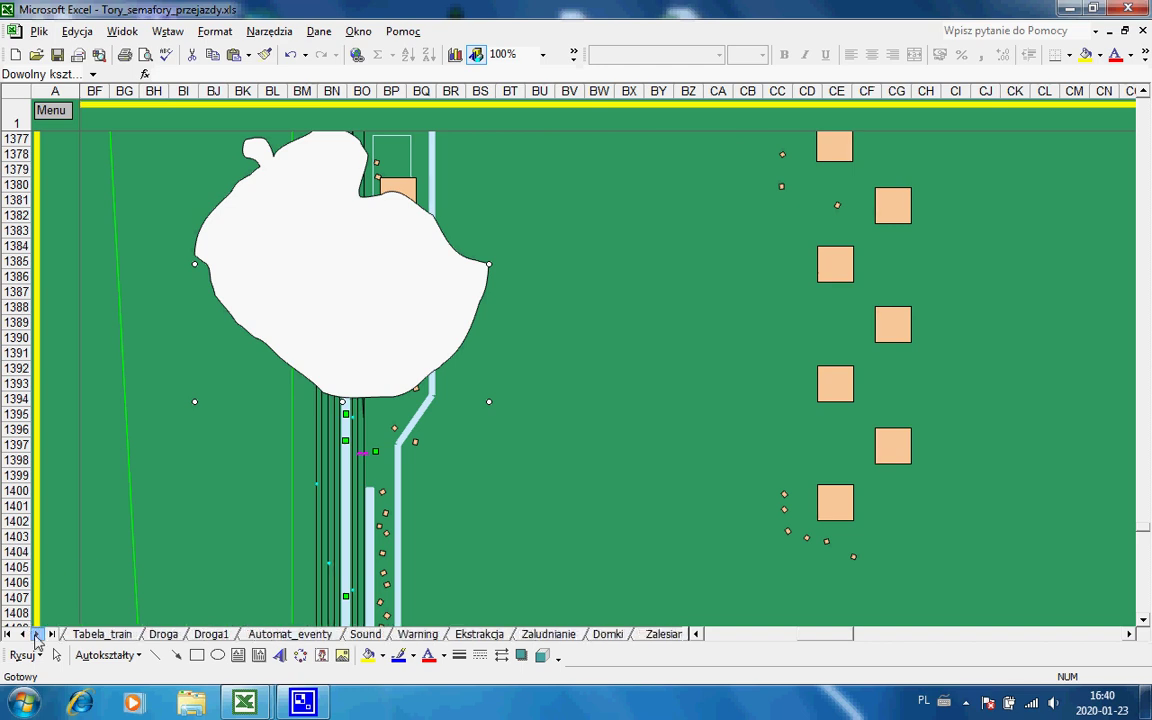
click(48, 108)
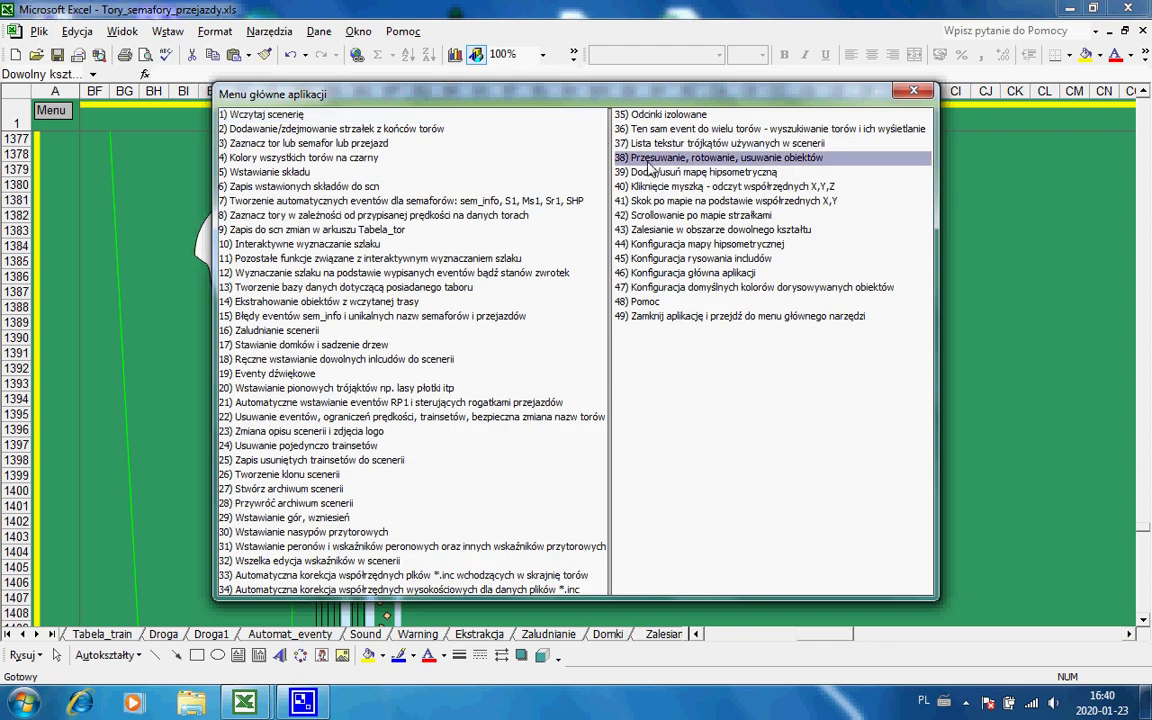
click(652, 230)
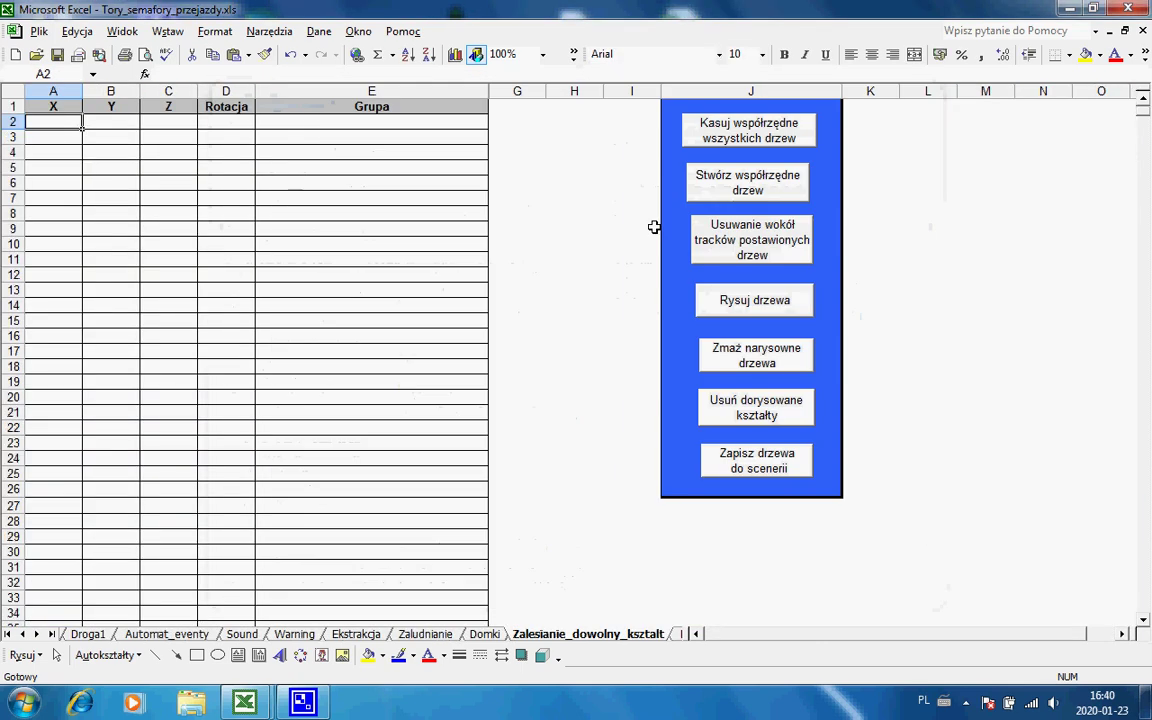
click(723, 186)
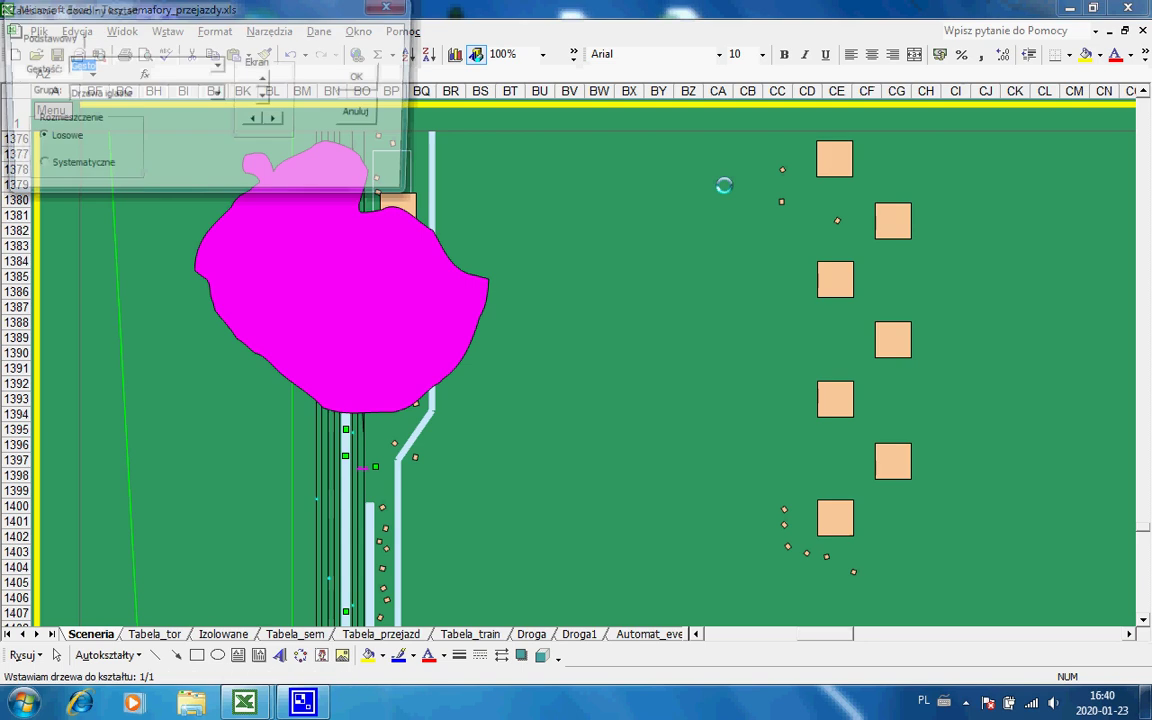
click(97, 165)
click(150, 66)
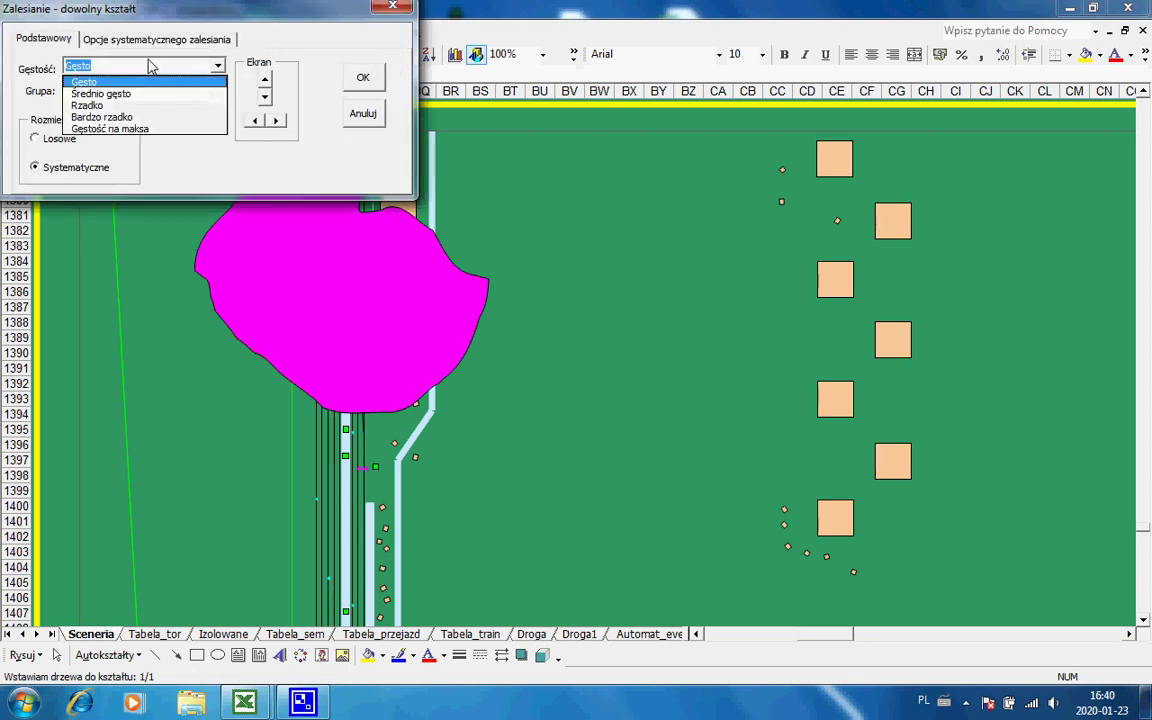
click(135, 130)
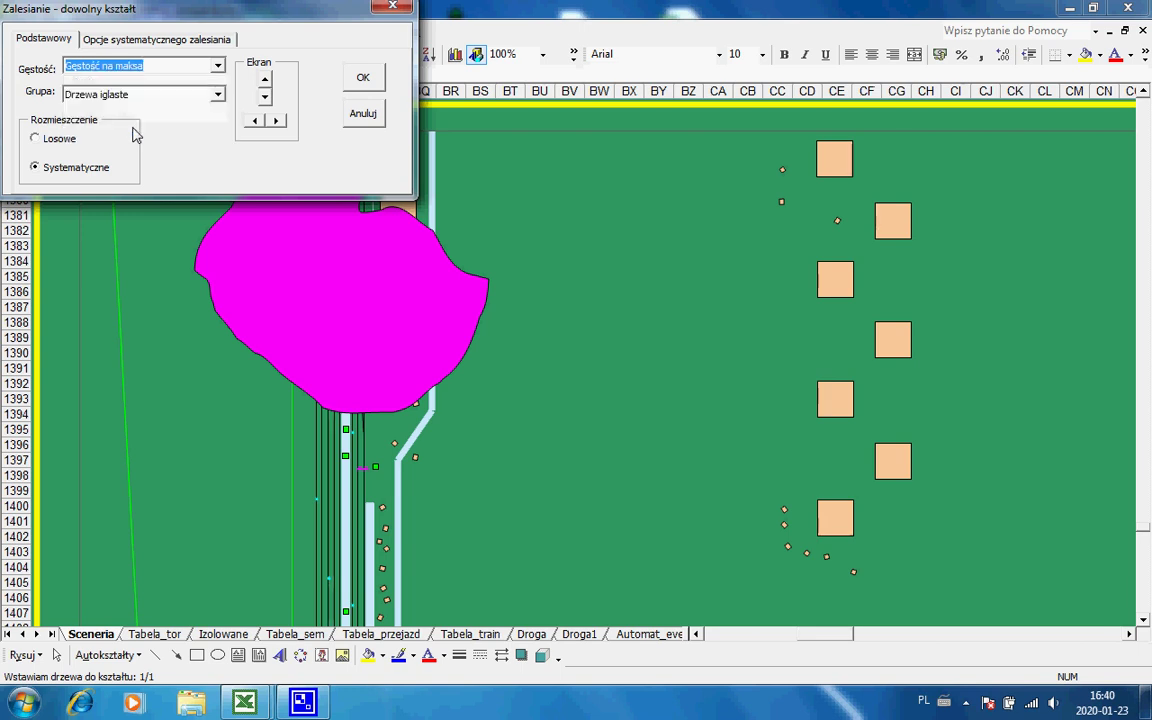
click(364, 80)
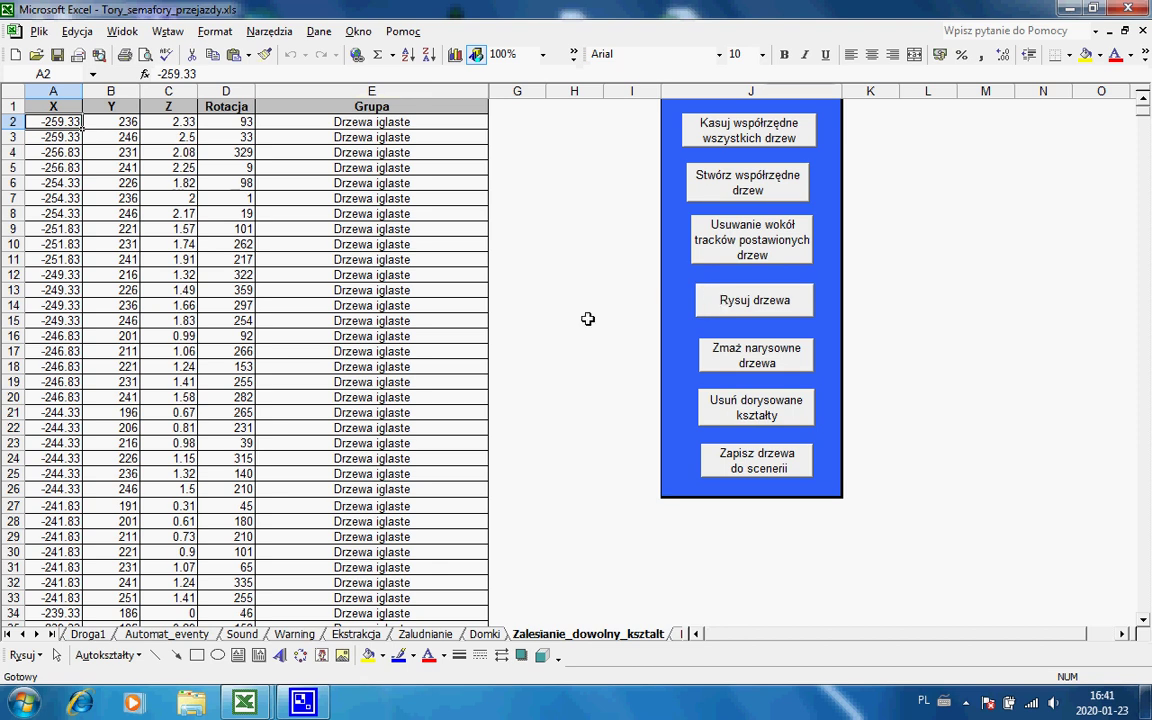
Delete the white shape from the Sceneria sheet and draw the generated trees over the tracks from the forestation sheet.
click(7, 634)
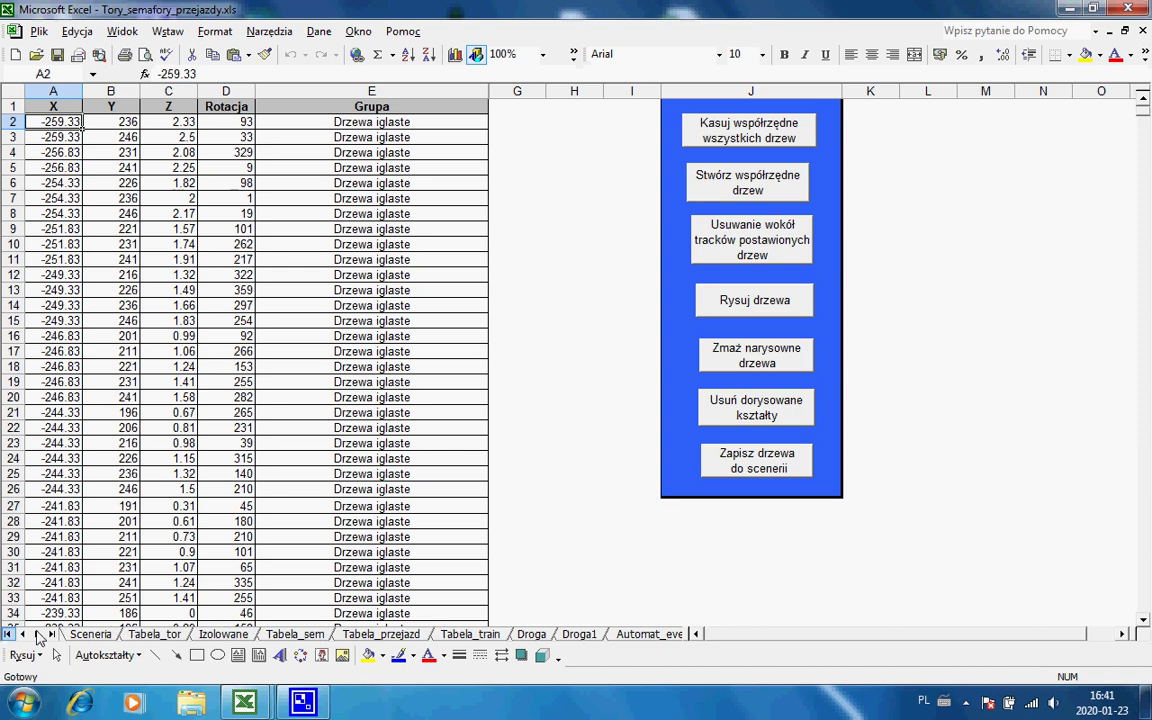
click(90, 634)
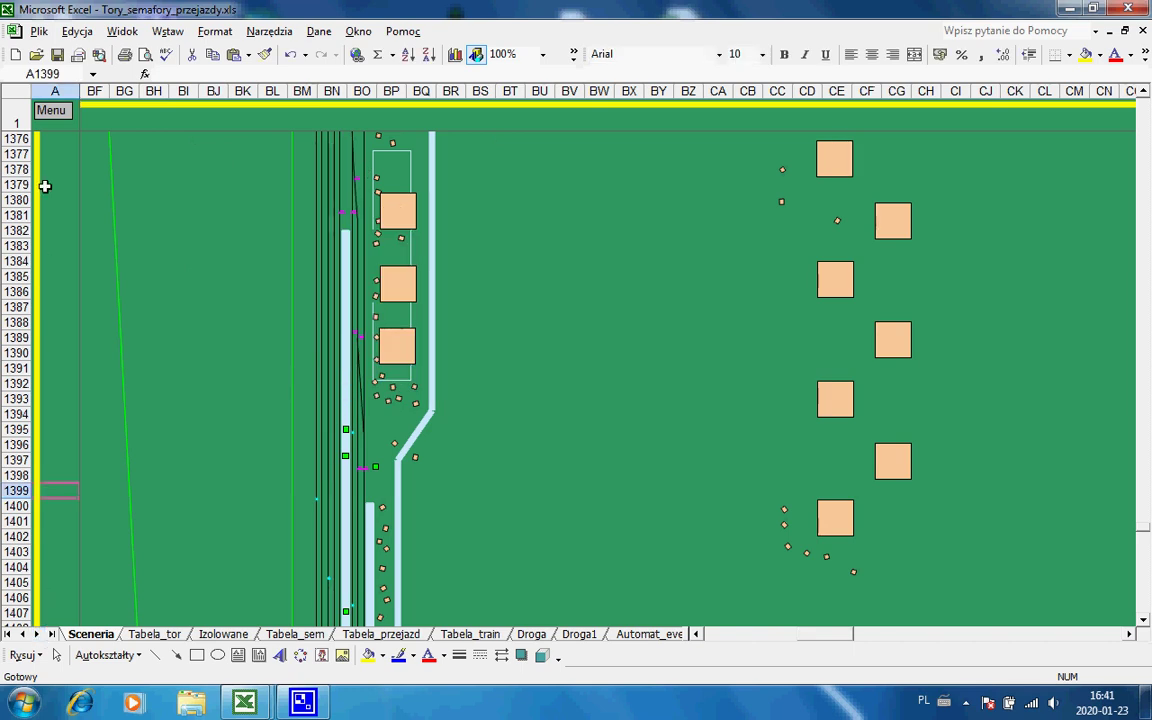
click(52, 111)
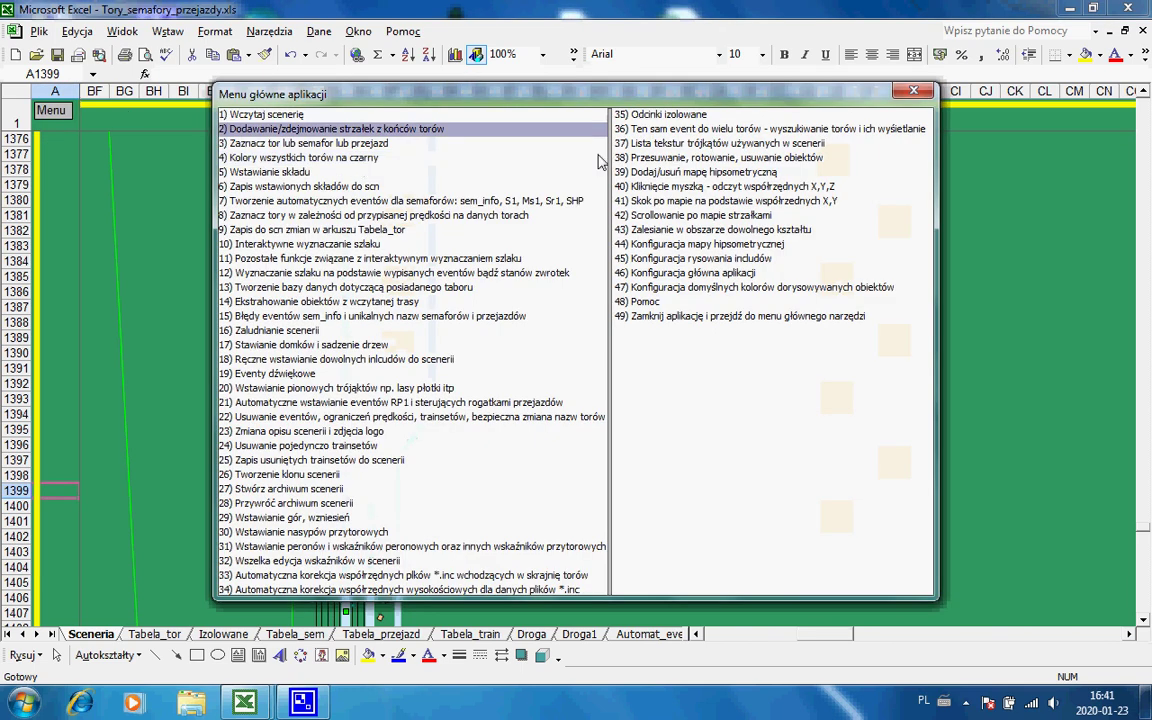
click(672, 230)
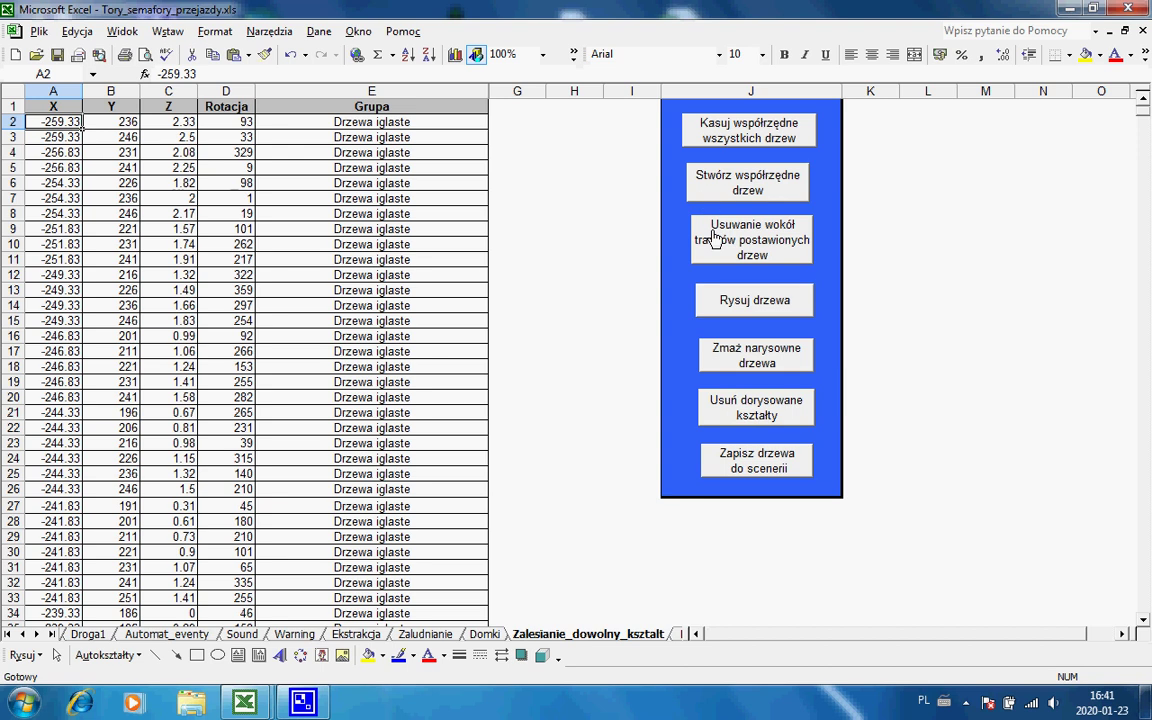
click(723, 302)
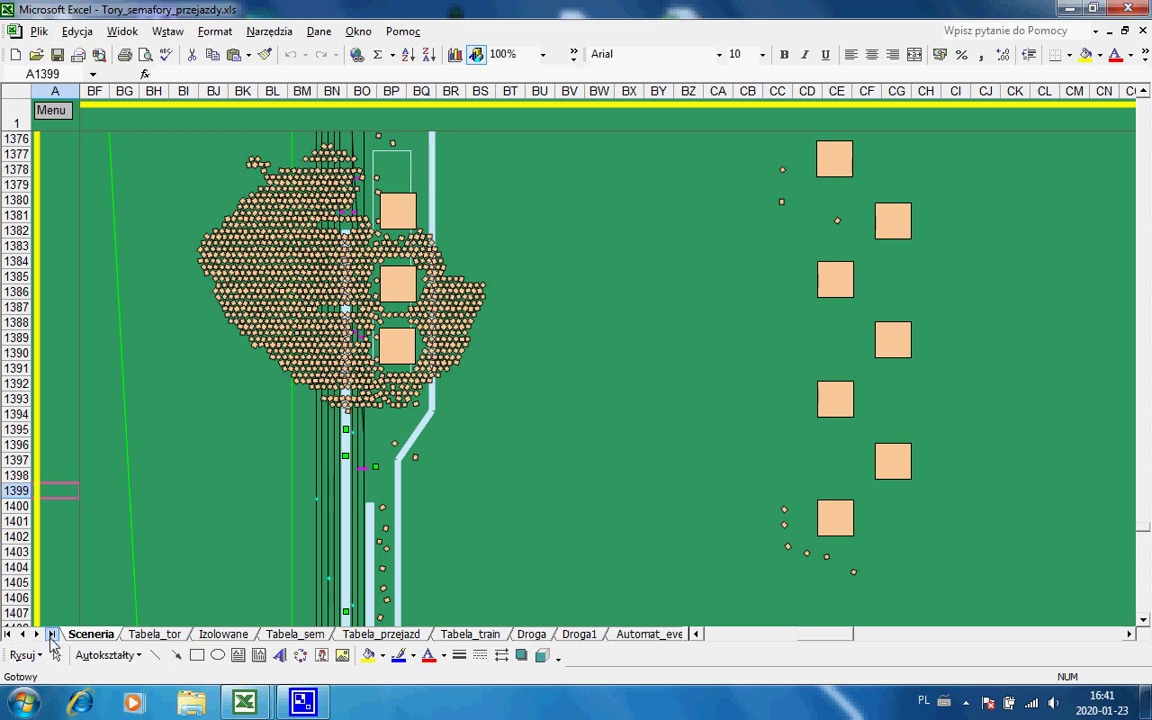
From the arbitrary-shape forestation sheet, remove the generated trees around the tracks and redraw the remaining trees on the map.
click(60, 113)
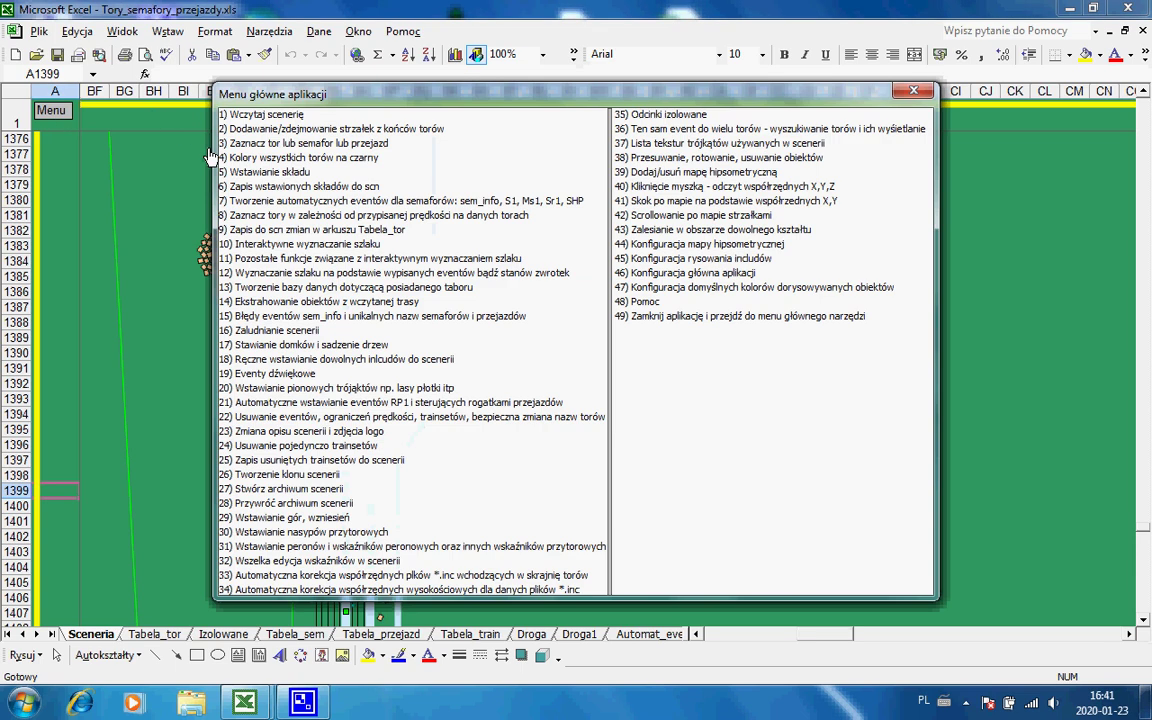
click(684, 229)
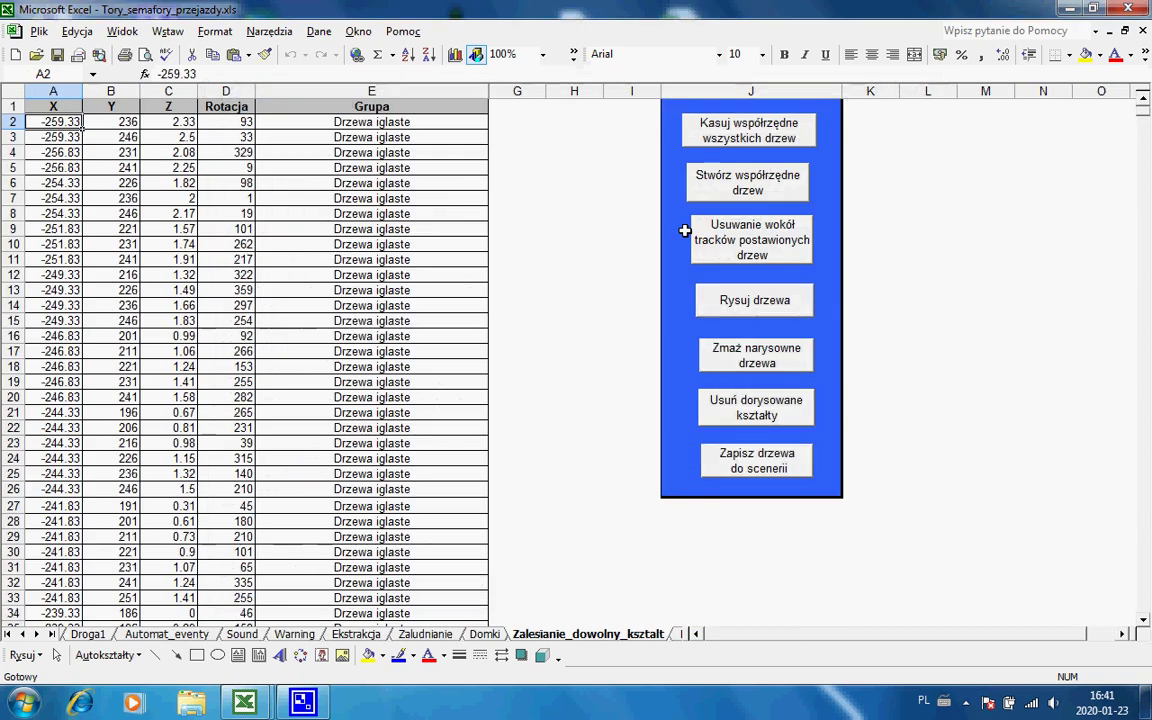
click(740, 250)
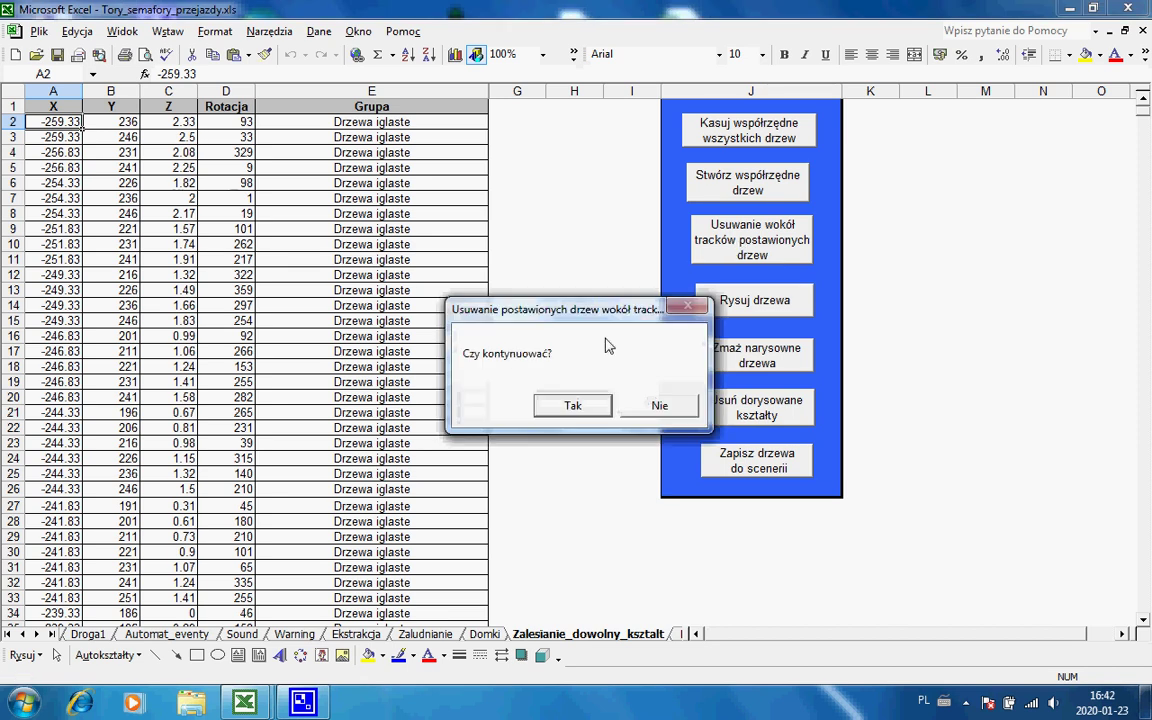
click(572, 406)
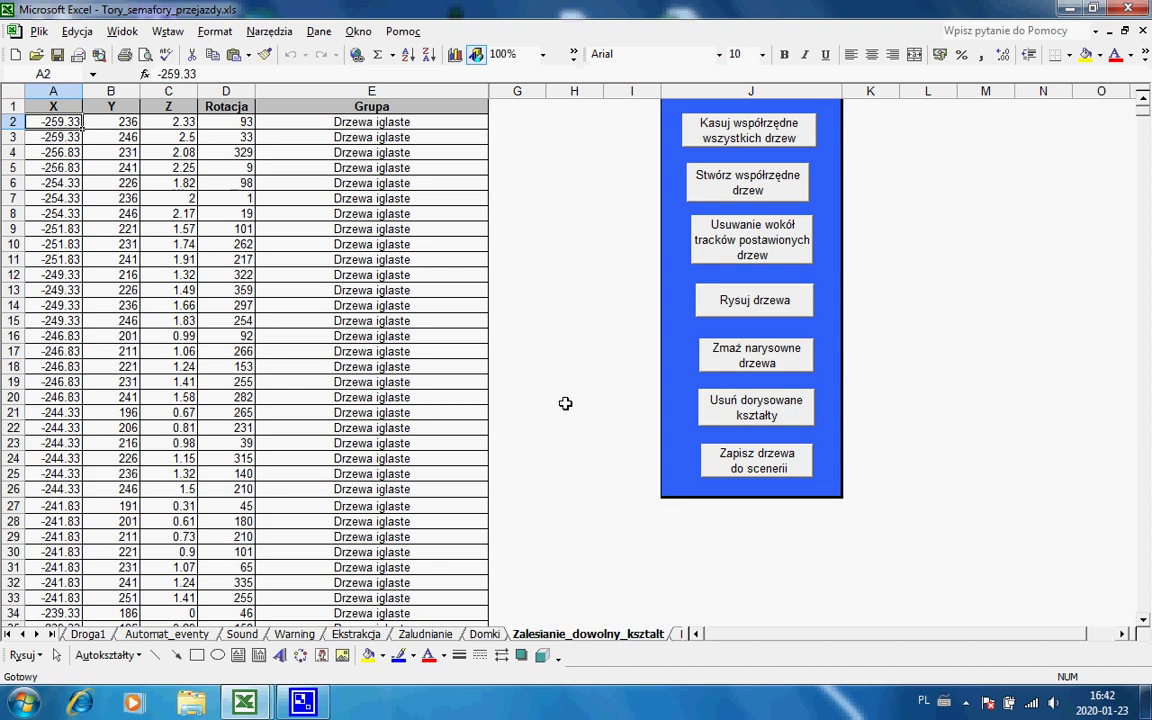
click(540, 182)
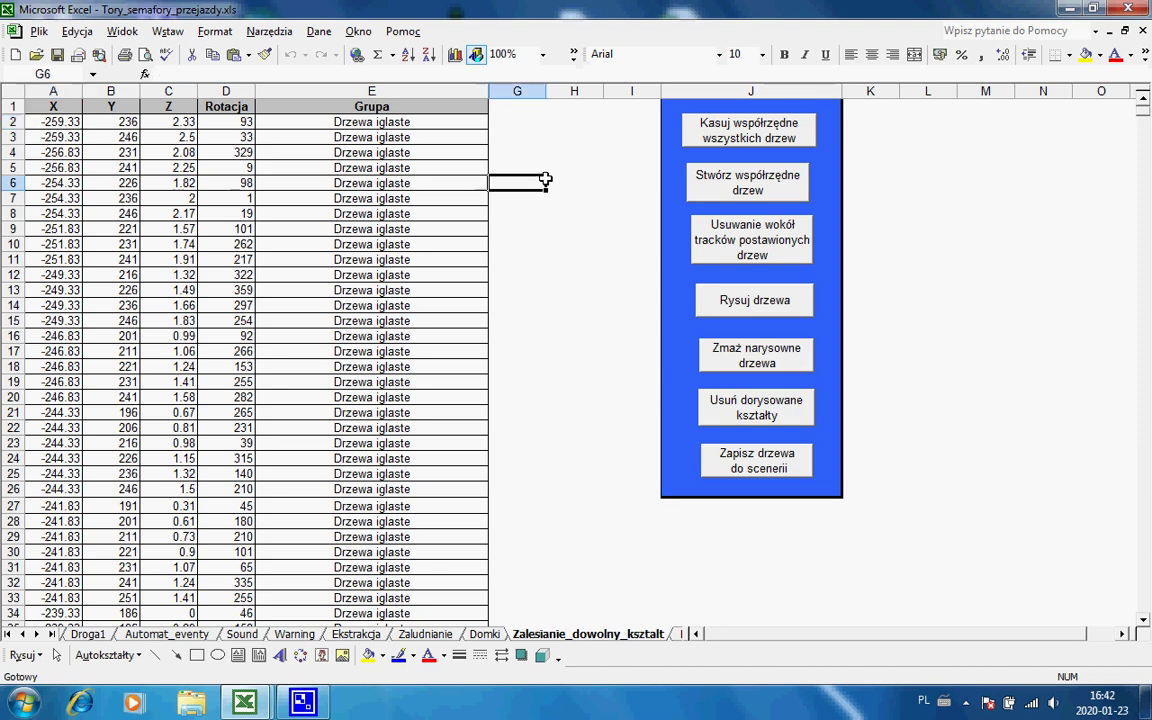
click(70, 123)
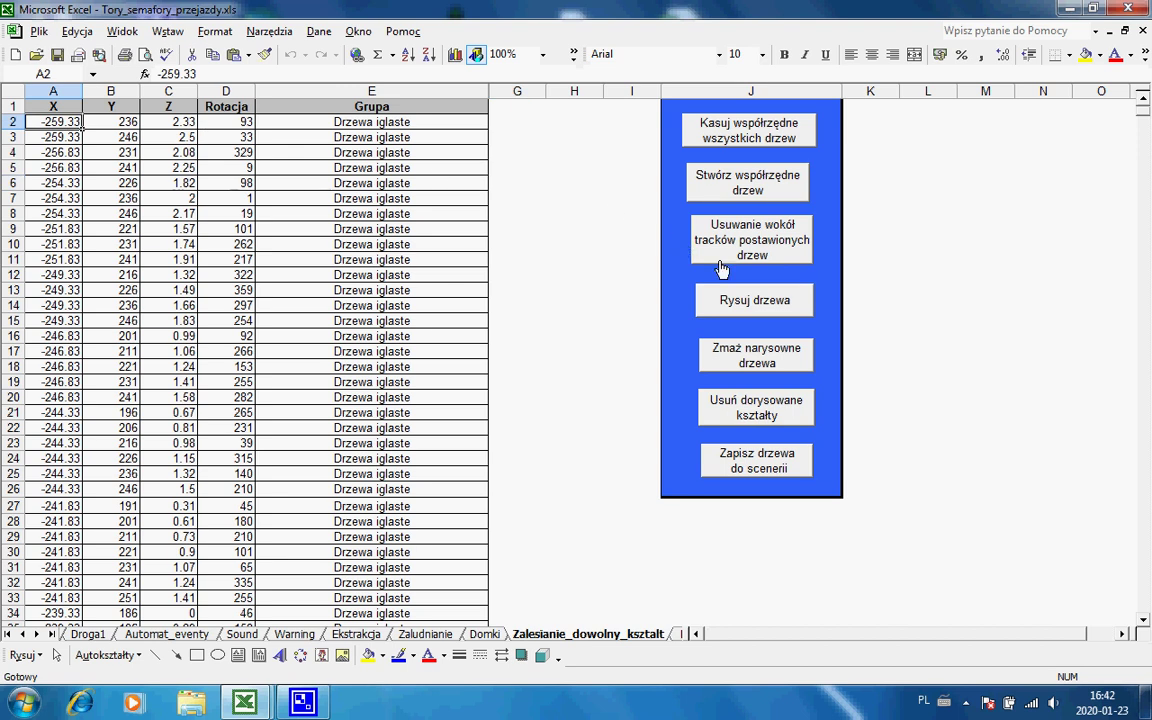
click(725, 303)
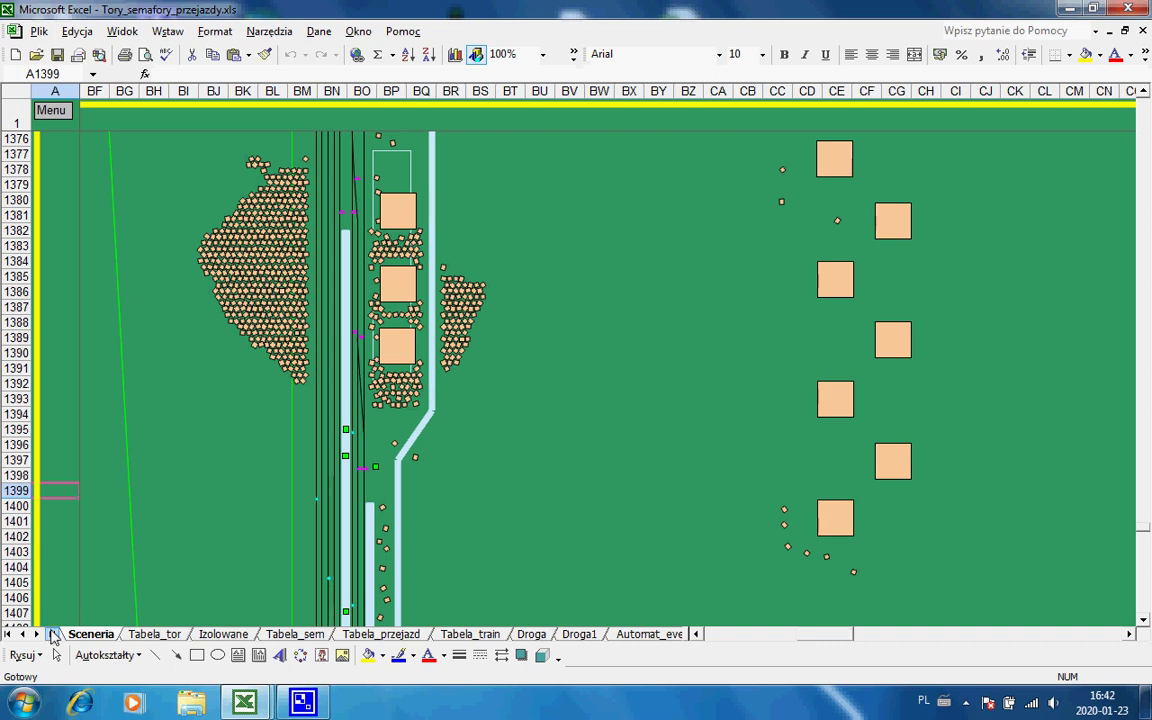
Return to the arbitrary-shape forestation sheet, erase the drawn trees and clear all tree coordinates.
click(51, 110)
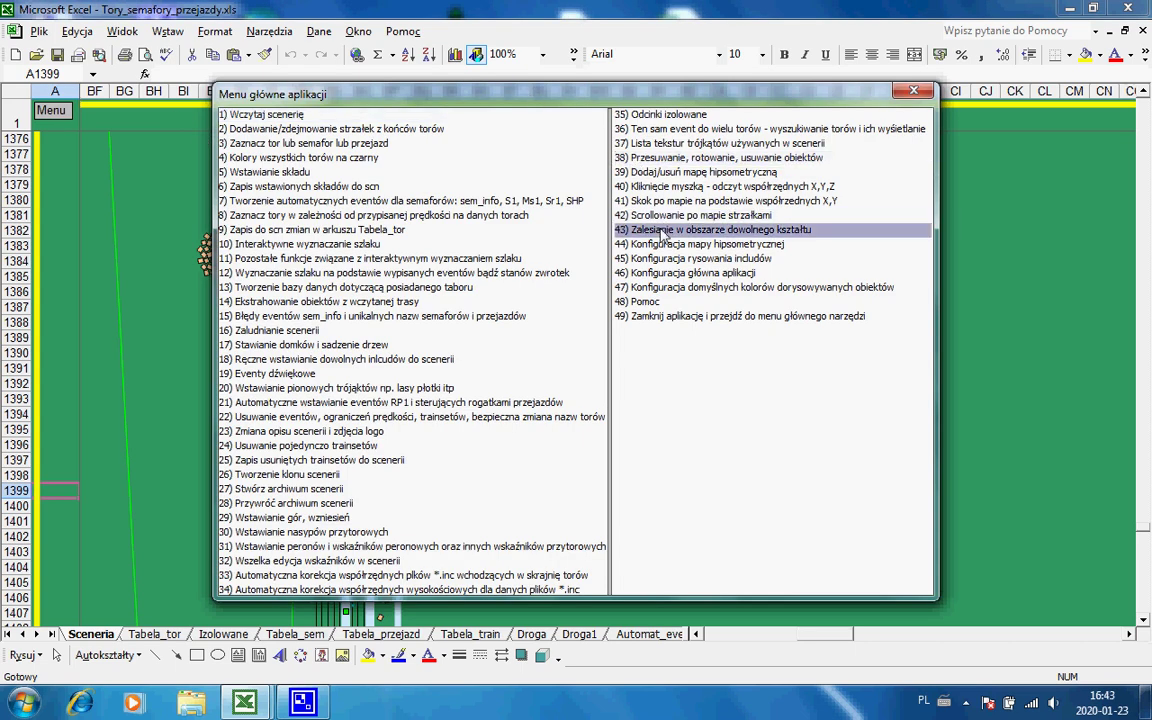
click(663, 231)
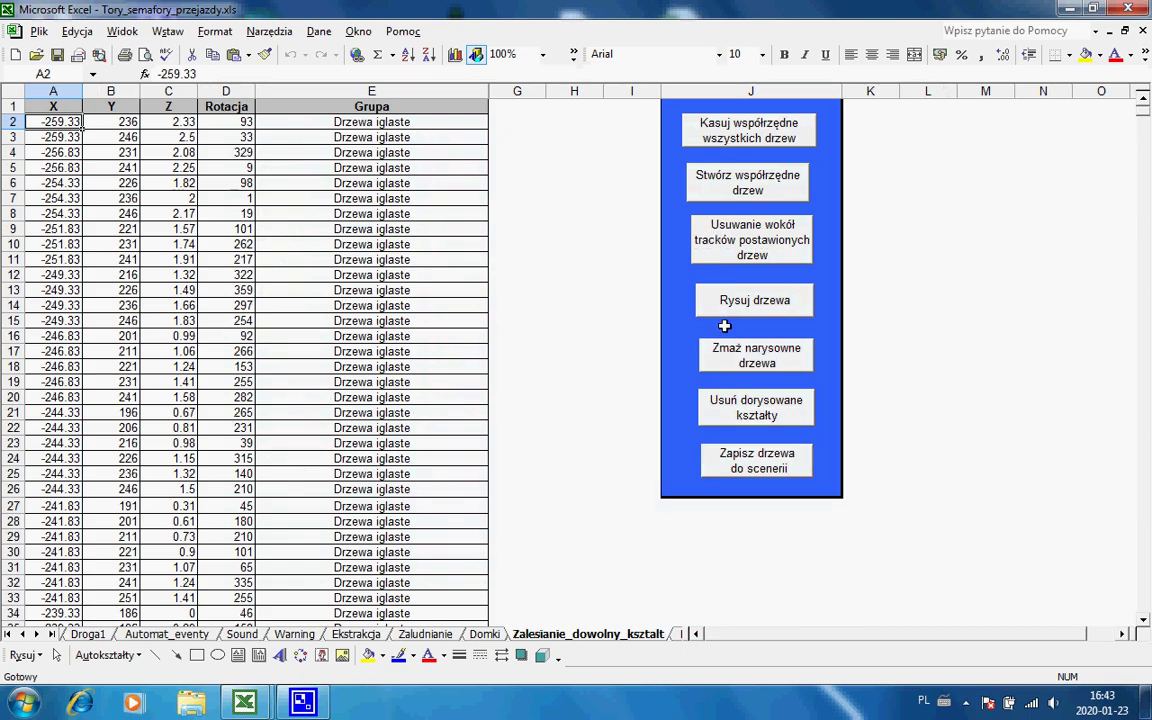
click(727, 357)
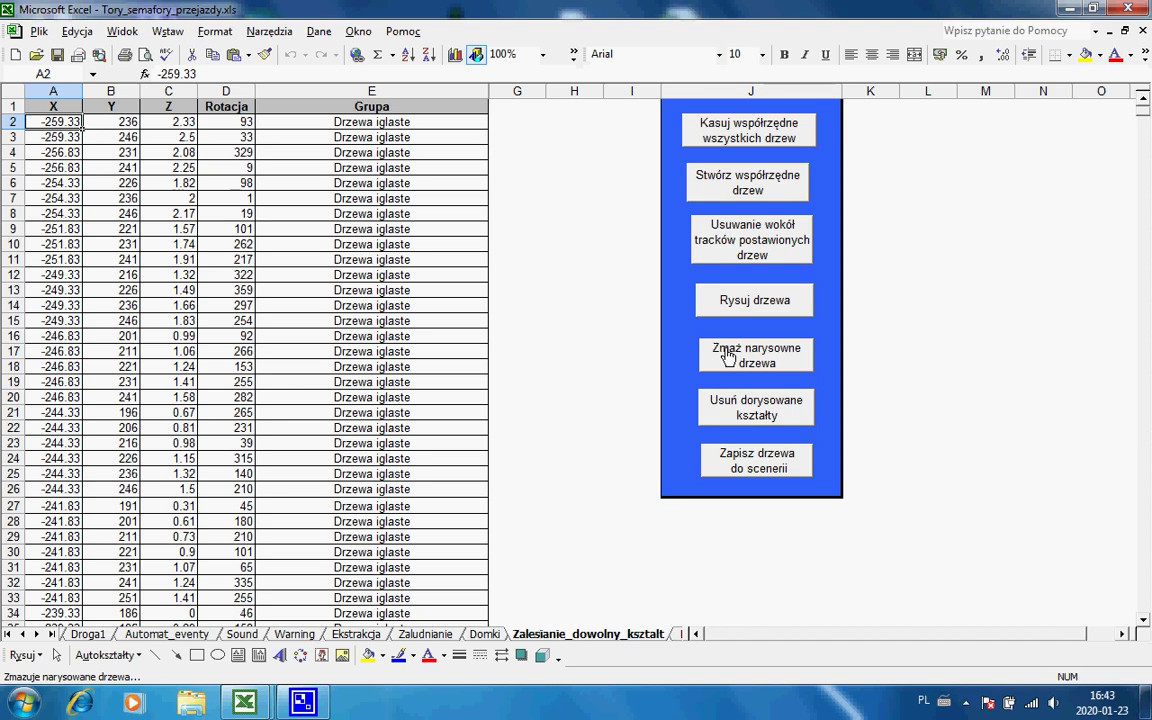
click(722, 131)
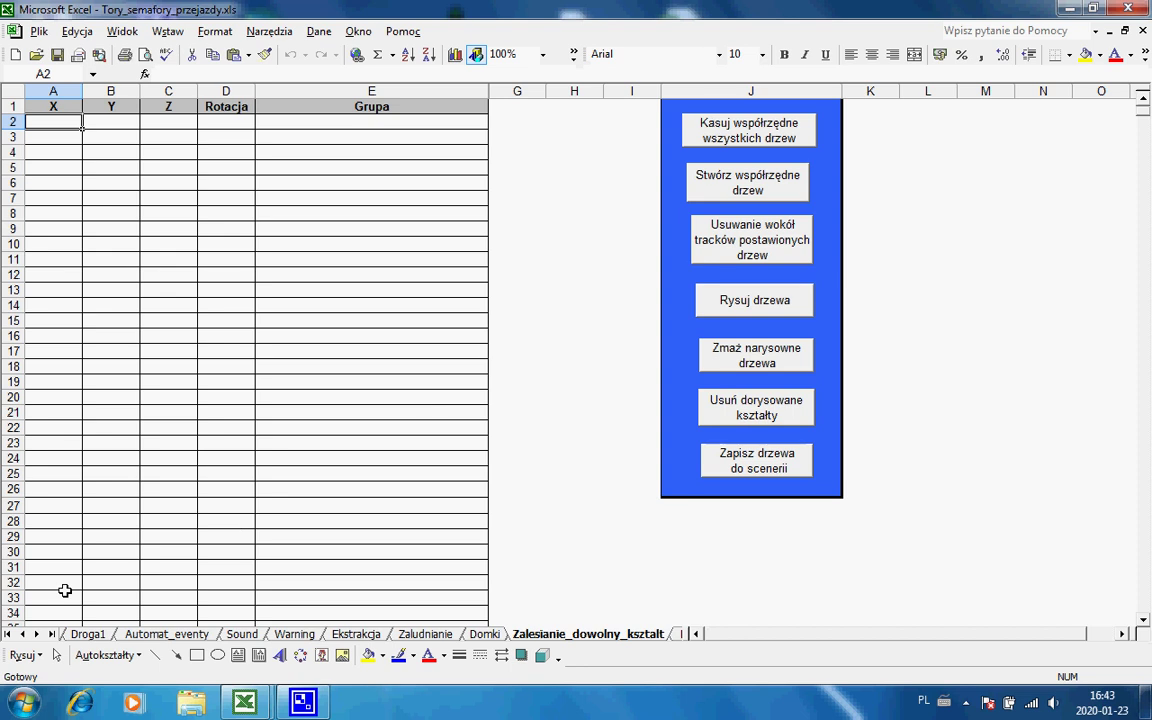
On the Sceneria sheet, draw a tall, narrow closed freeform shape just west of the tracks, spanning about rows 1380 to 1393.
click(8, 634)
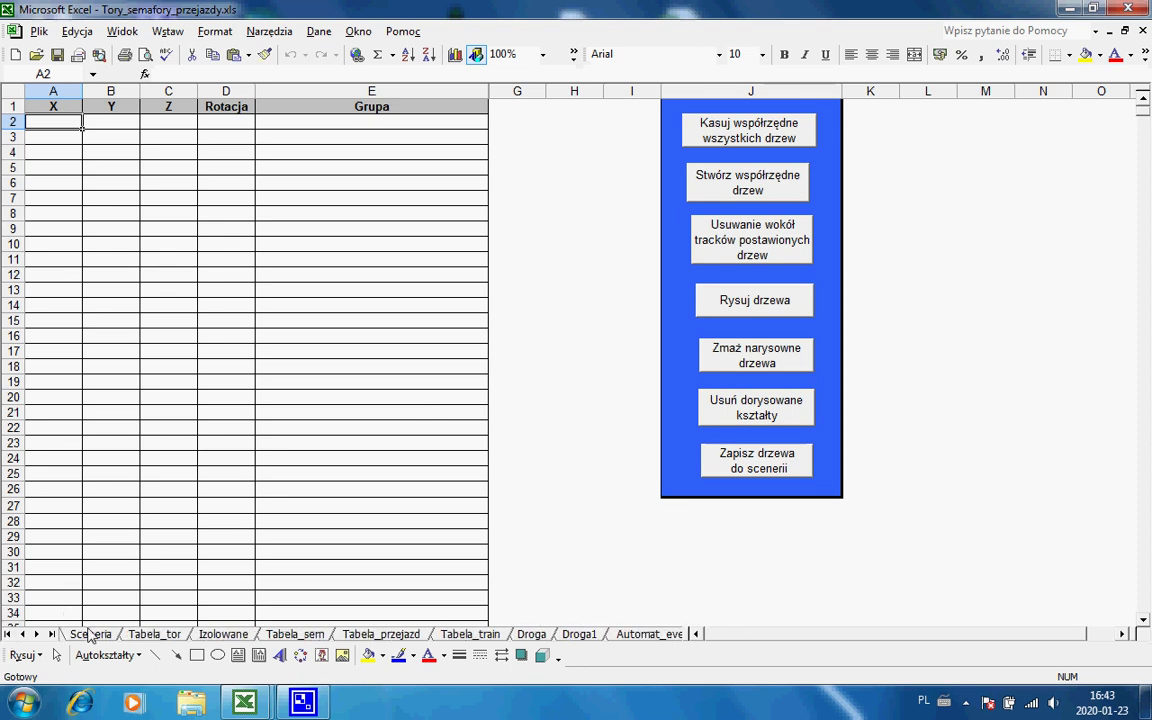
click(90, 634)
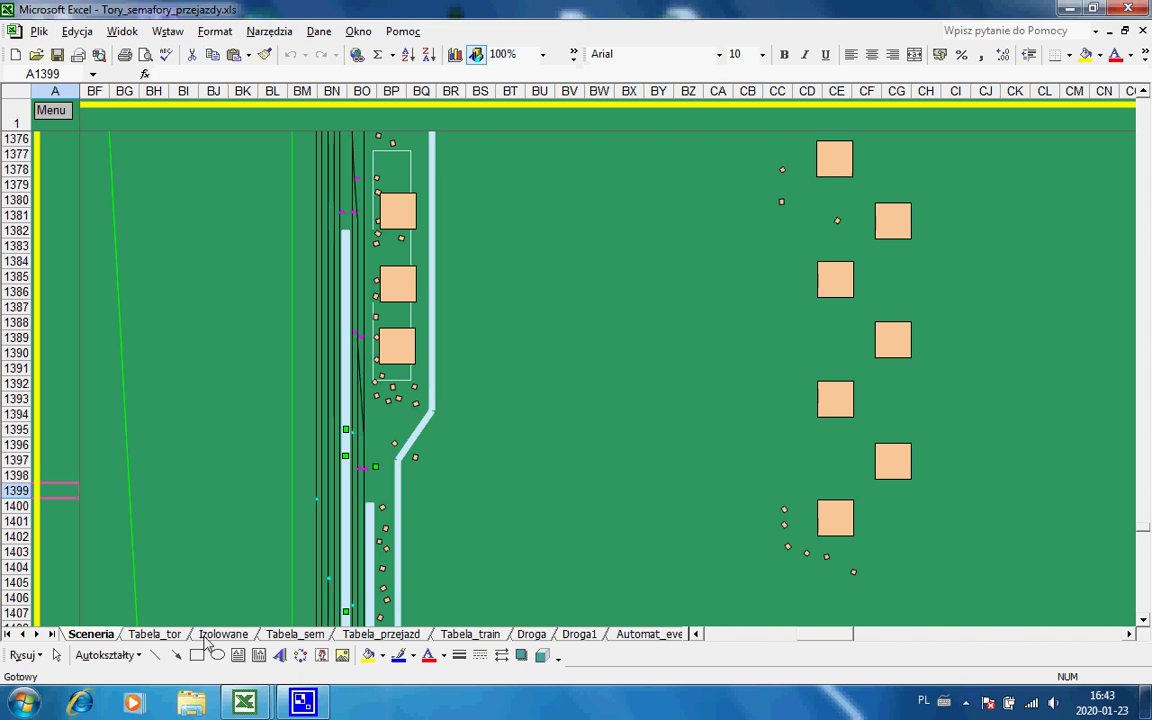
click(124, 658)
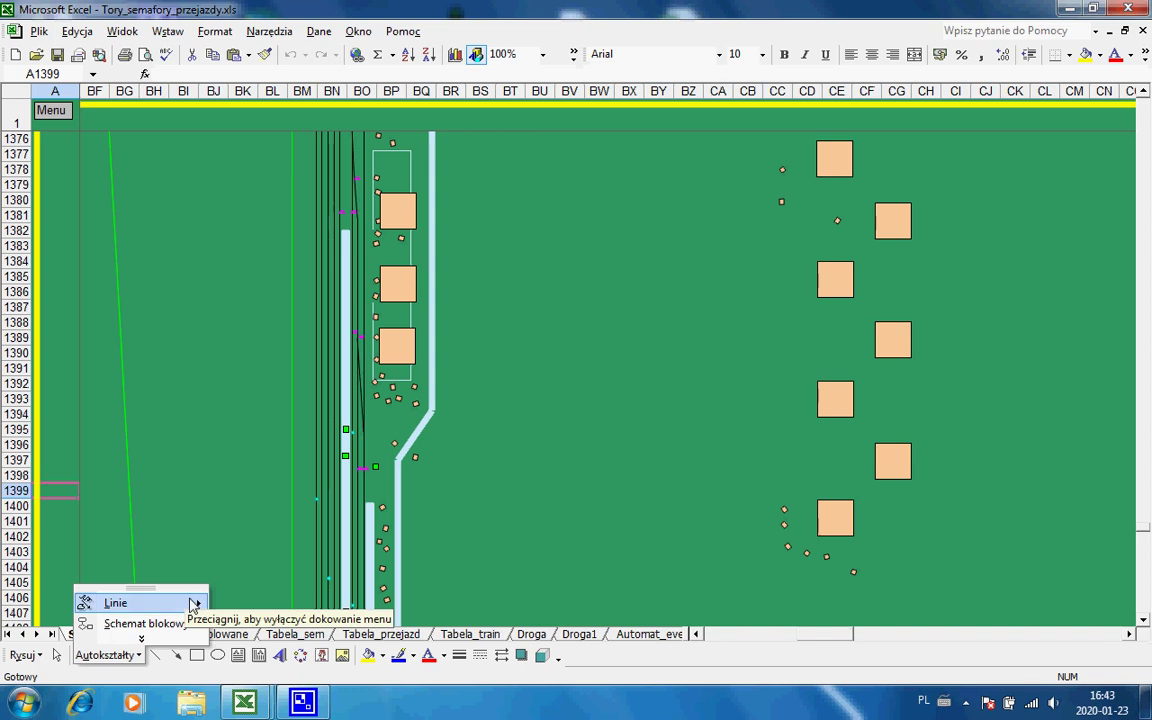
click(194, 604)
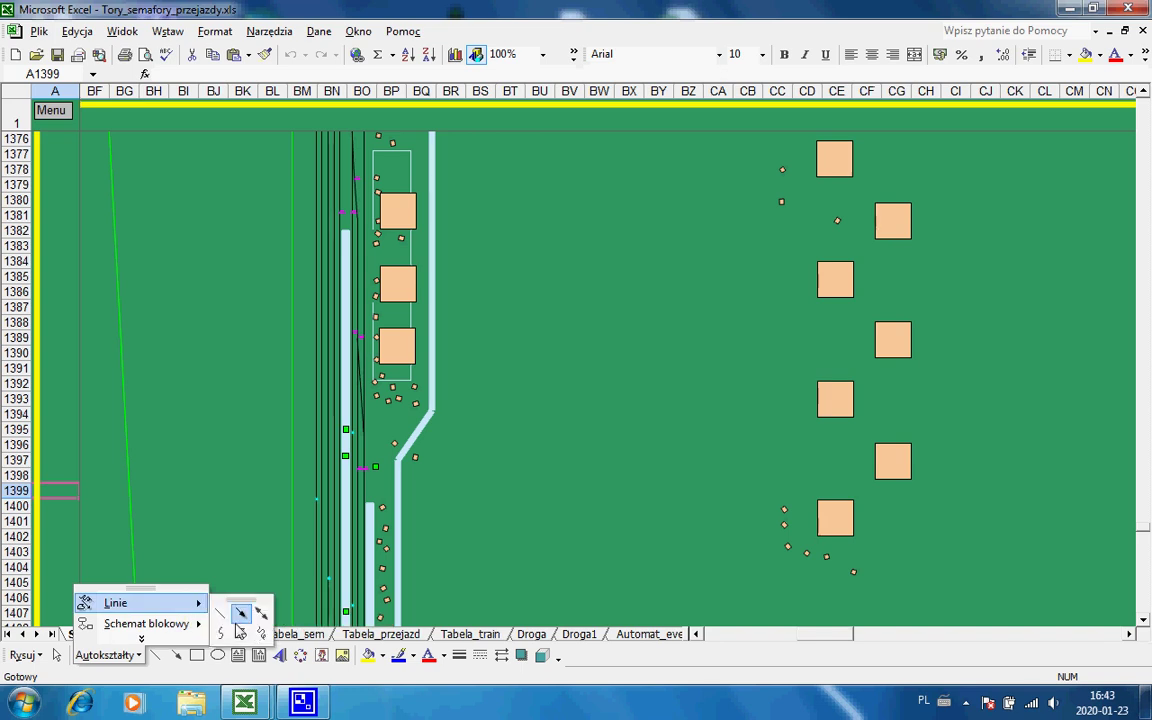
click(240, 633)
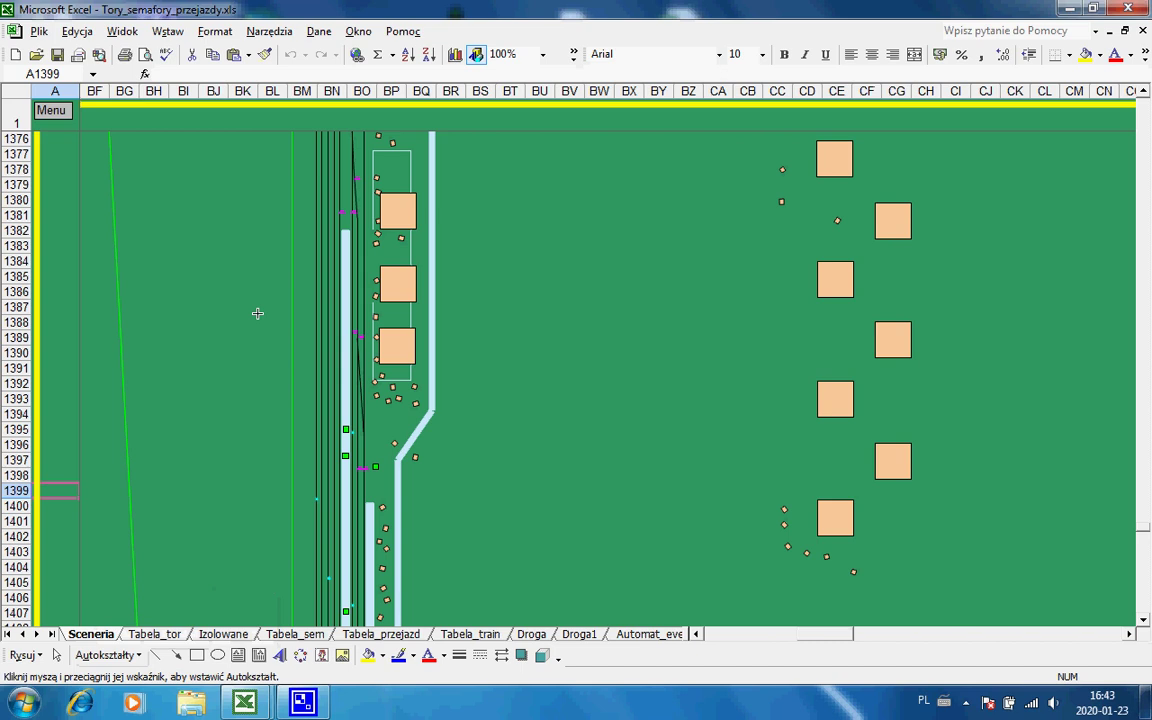
click(282, 199)
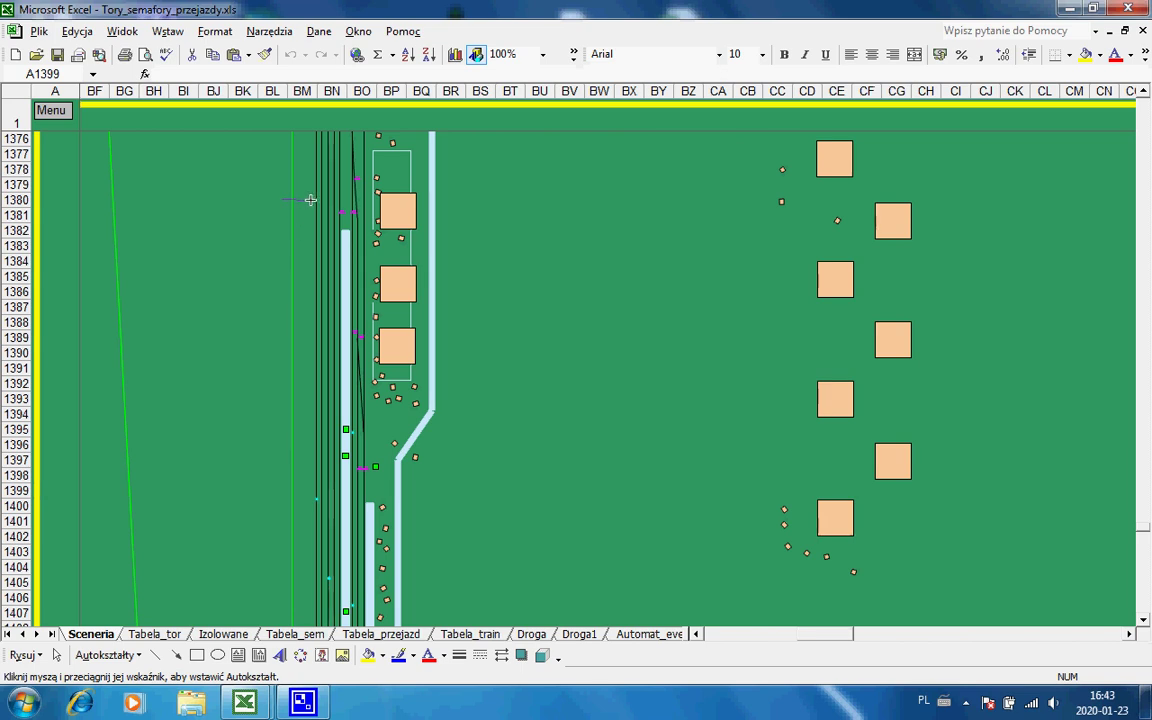
click(308, 200)
drag(257, 397, 263, 200)
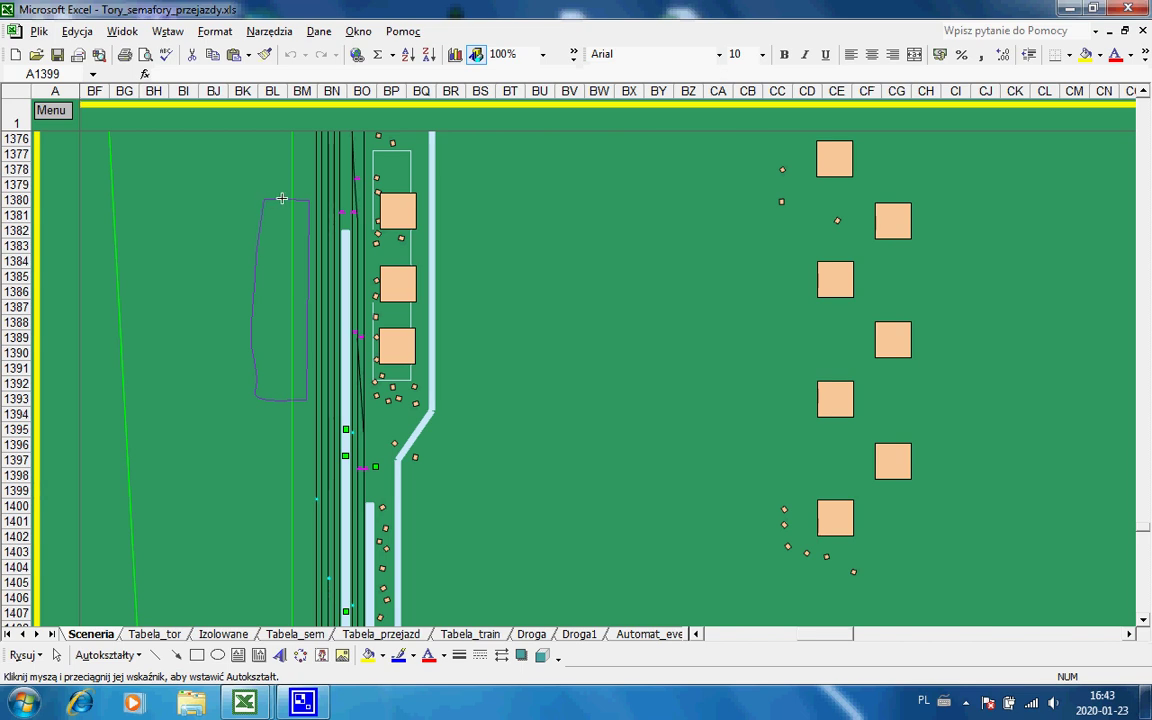
click(282, 197)
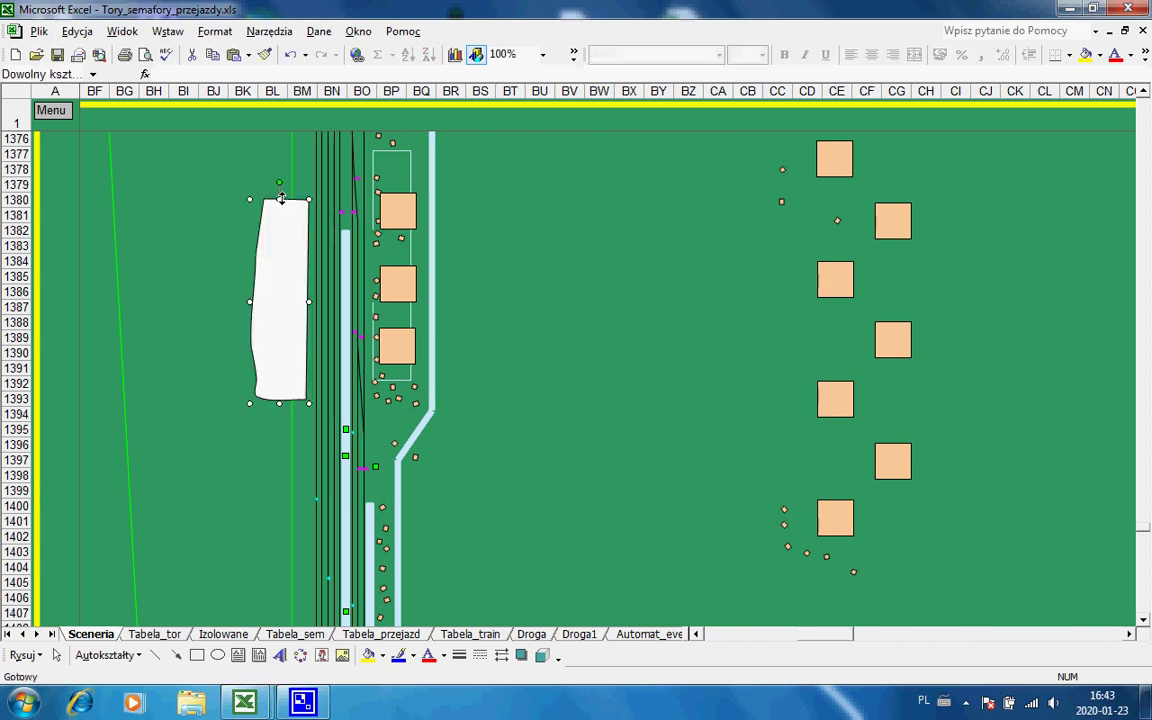
click(210, 172)
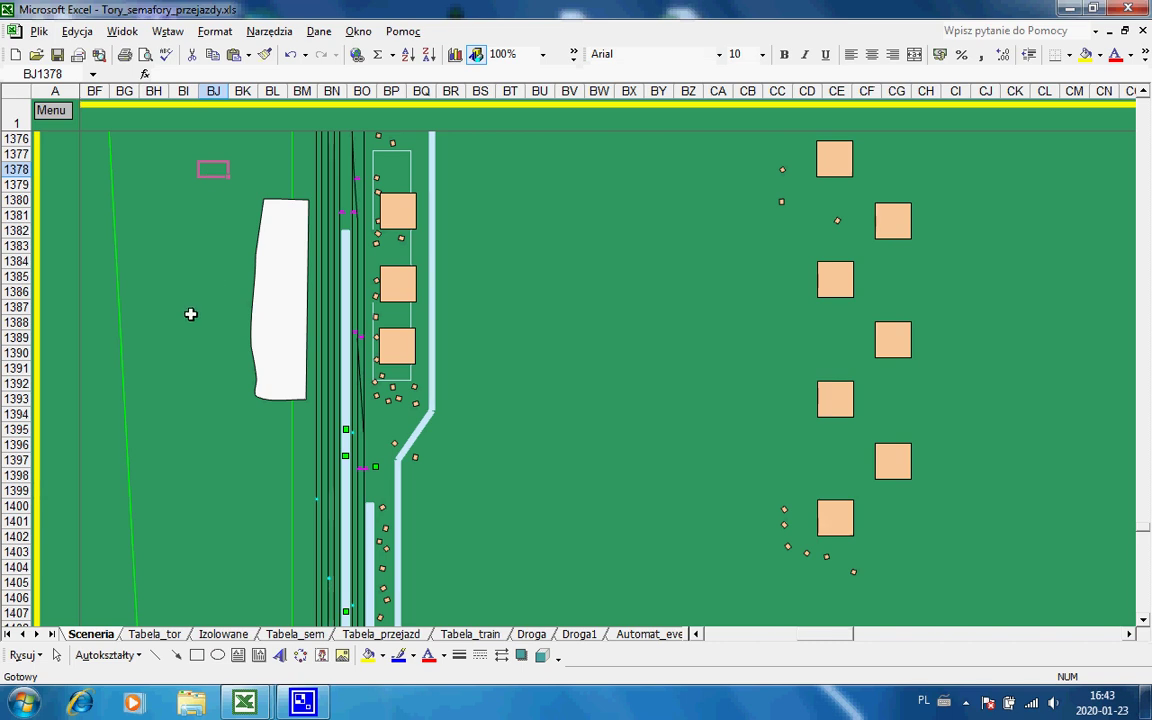
Start creating tree coordinates for the new shape from the forestation sheet, choosing Systematyczne placement and density Gęstość na maksa.
click(56, 116)
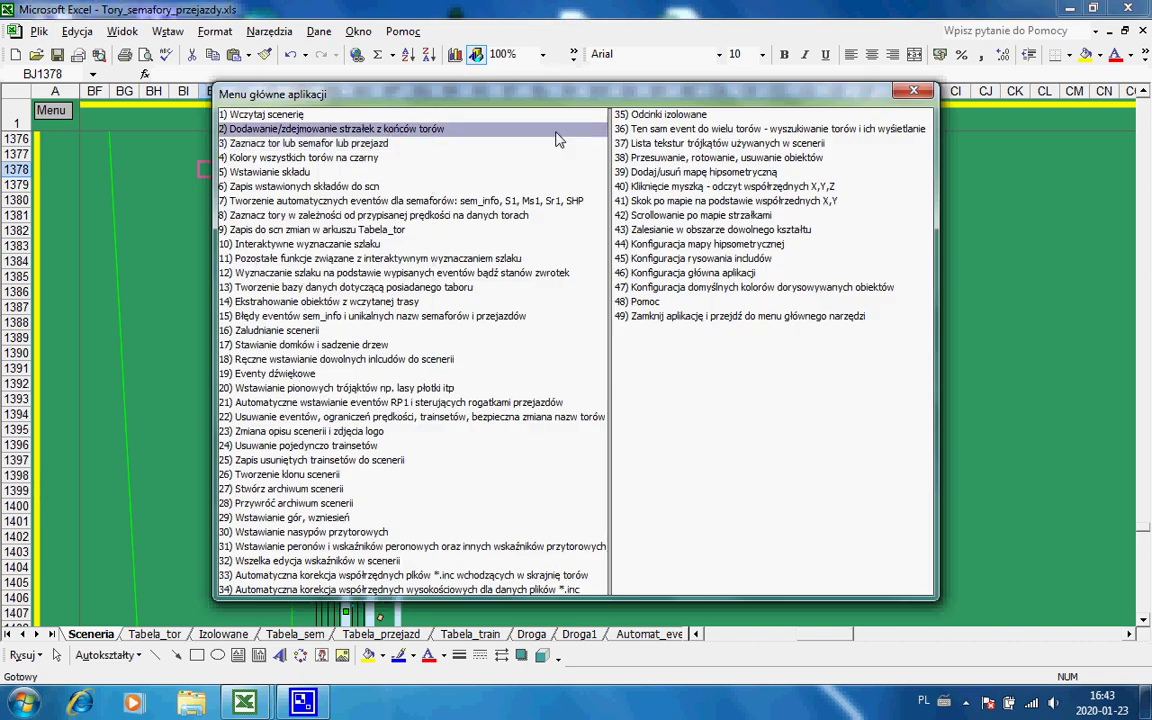
click(668, 232)
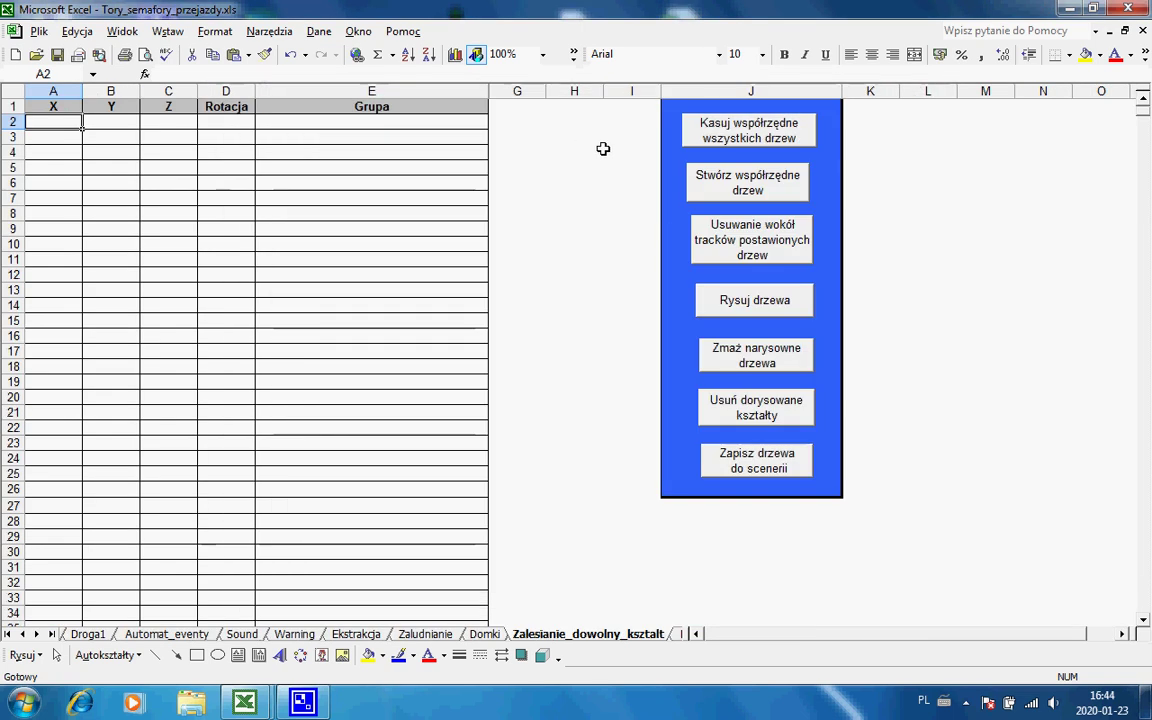
click(728, 186)
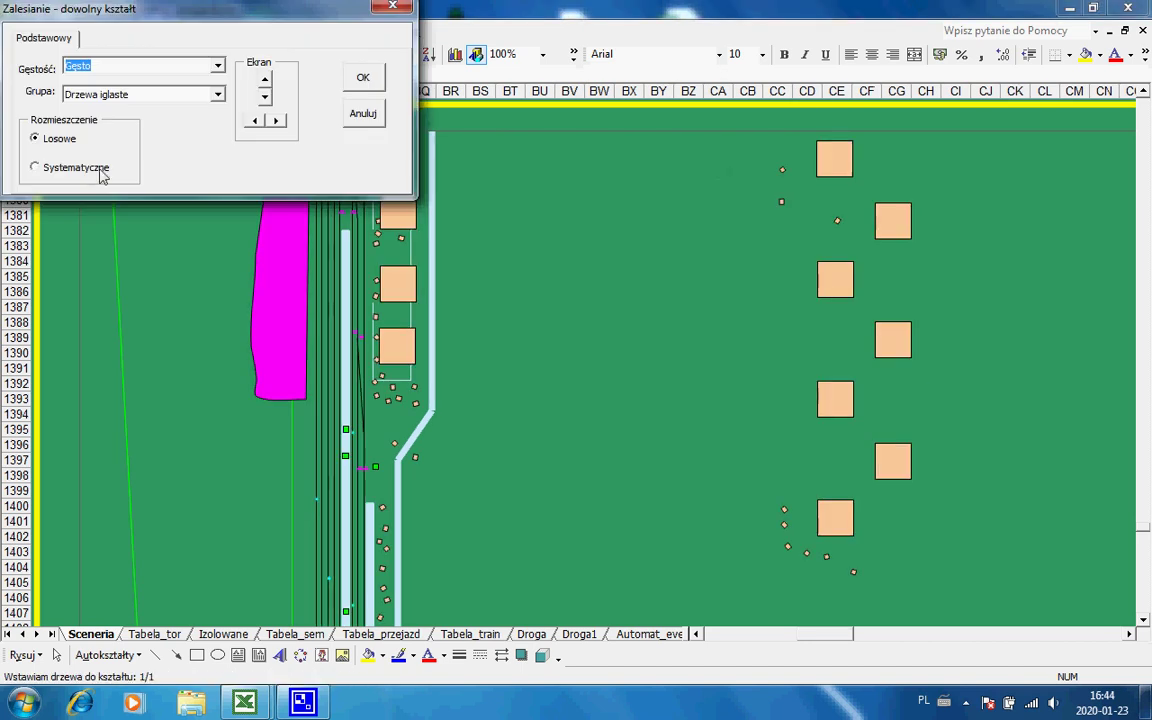
click(92, 168)
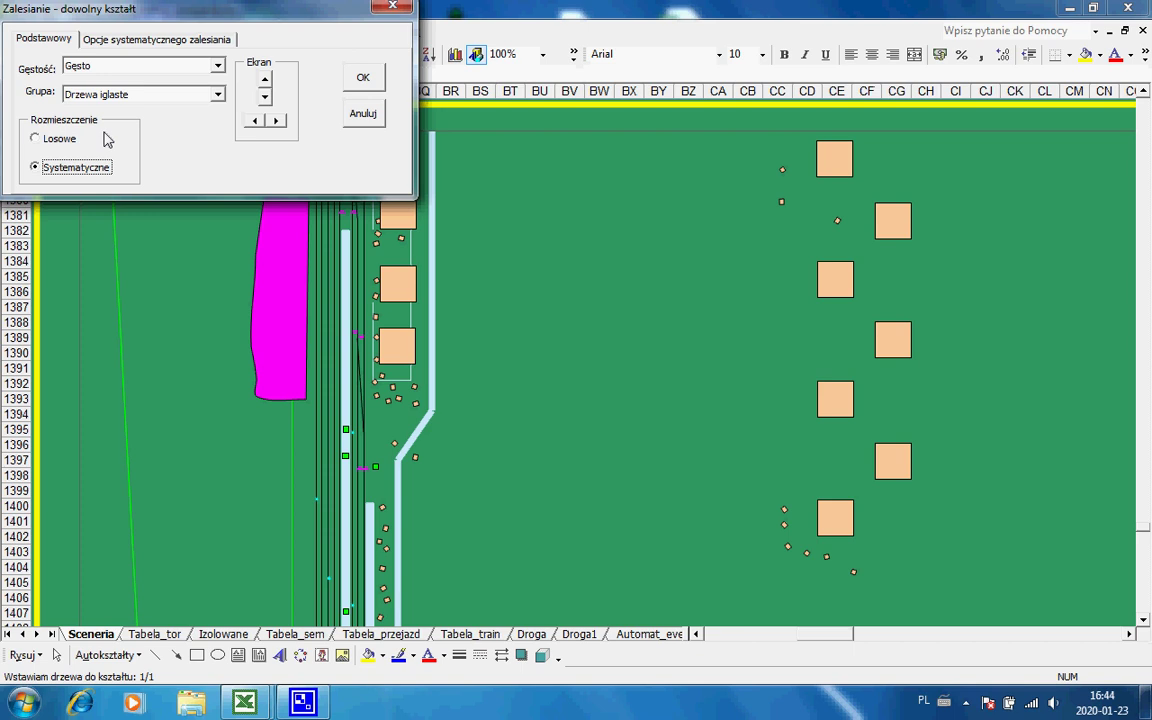
click(135, 72)
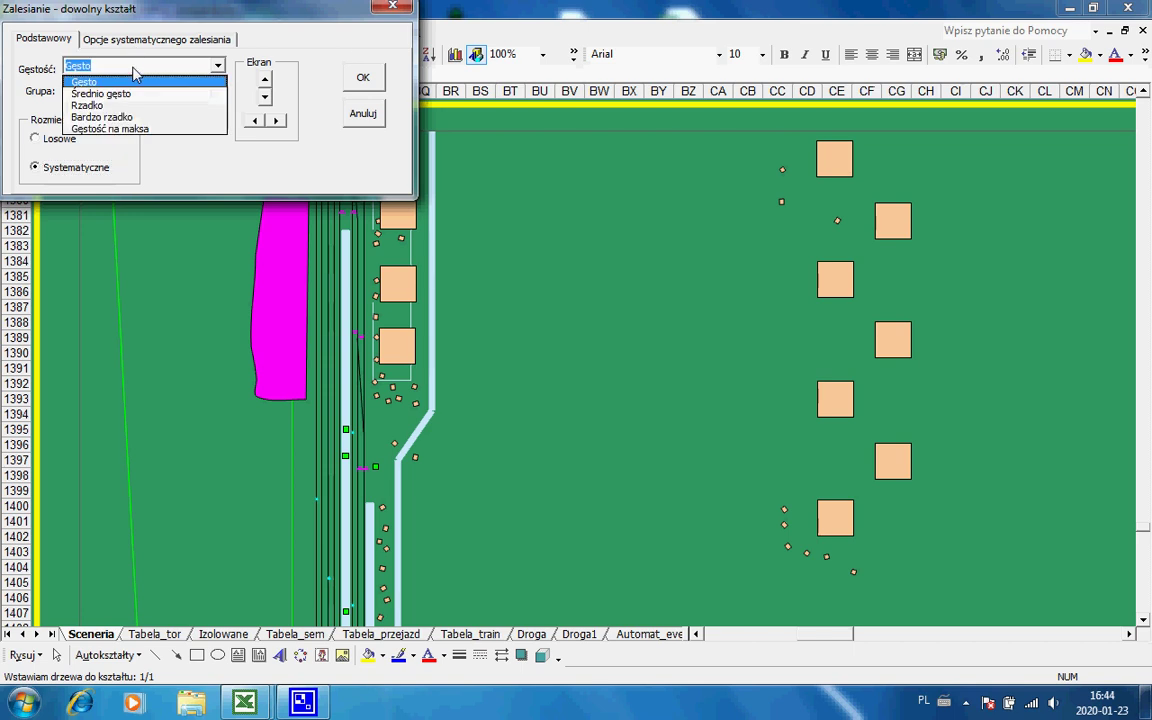
click(128, 128)
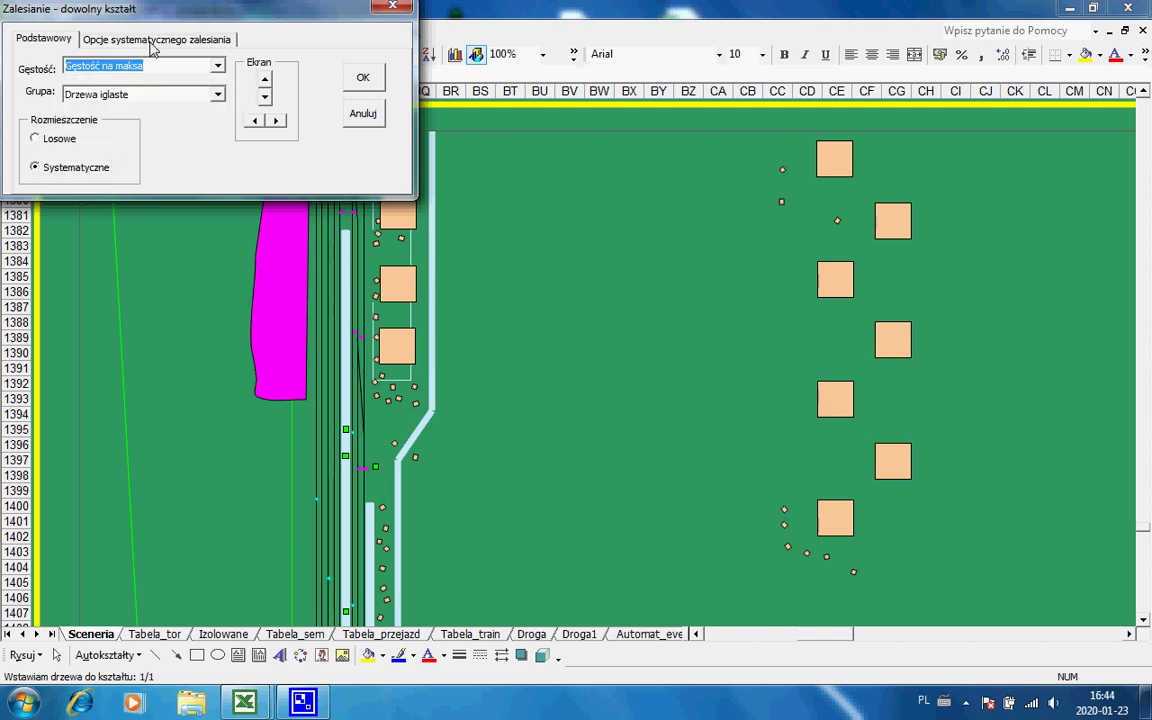
In the systematic forestation options, enable a user-defined row count of 5 and set the direction to Pionowo - prawa/lewa.
click(153, 40)
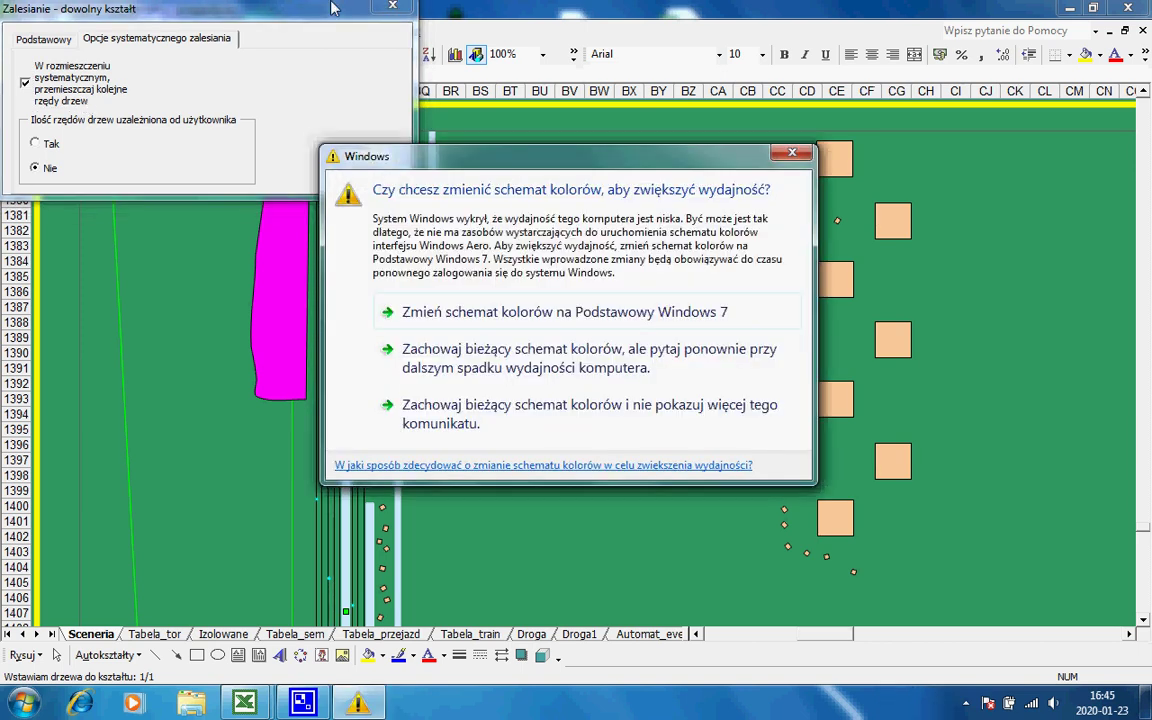
click(792, 152)
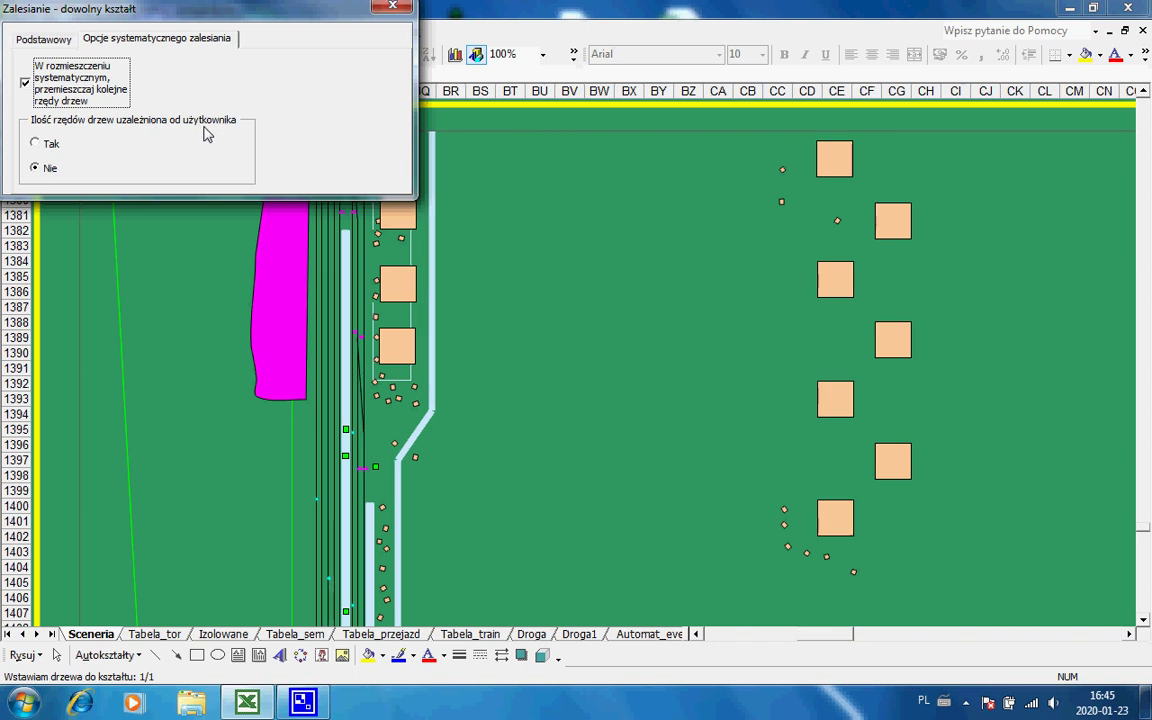
click(37, 143)
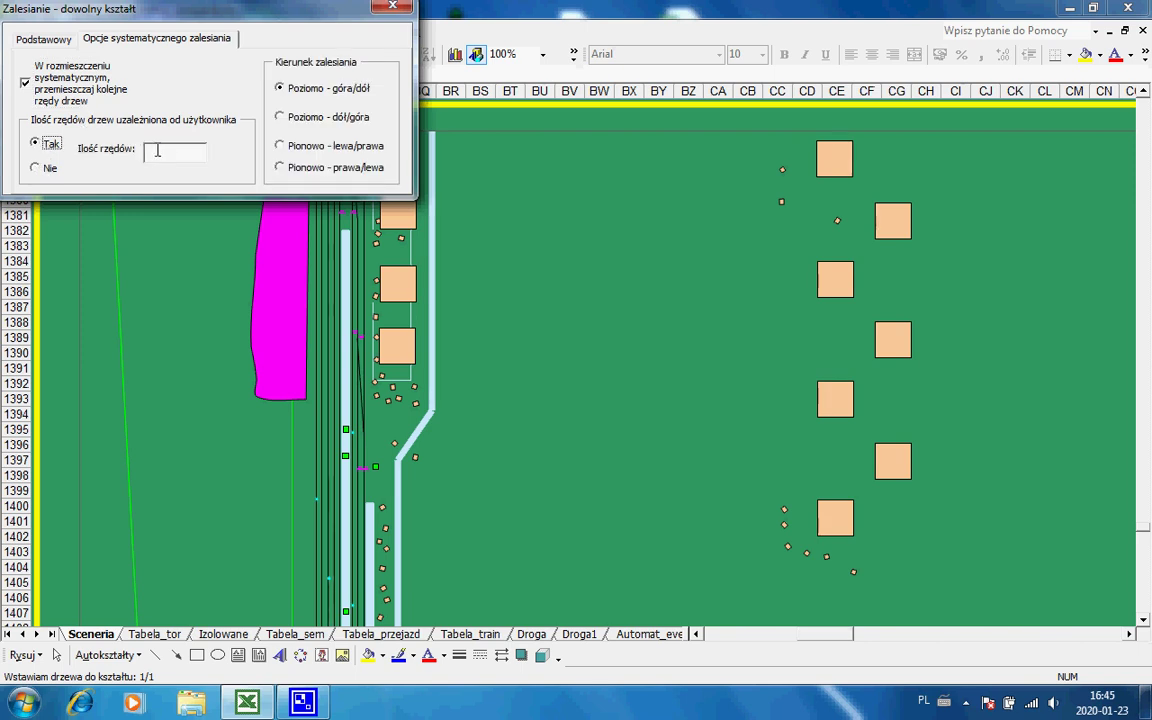
click(160, 148)
text(5)
drag(268, 8, 668, 18)
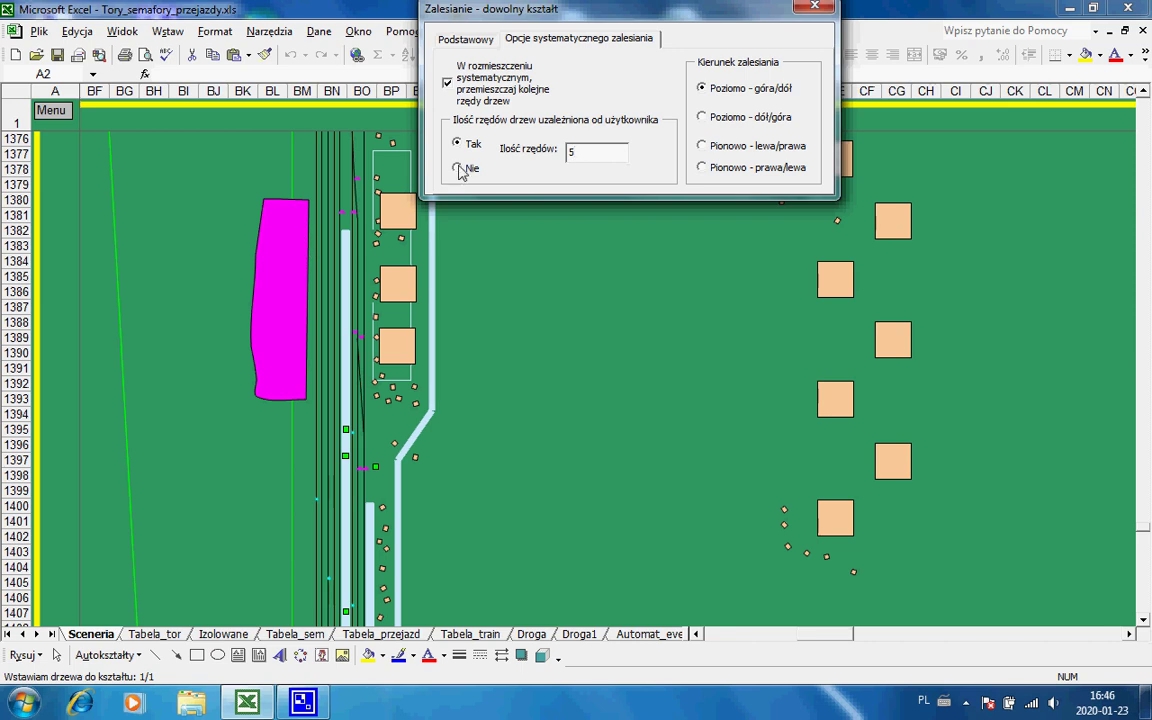
click(703, 148)
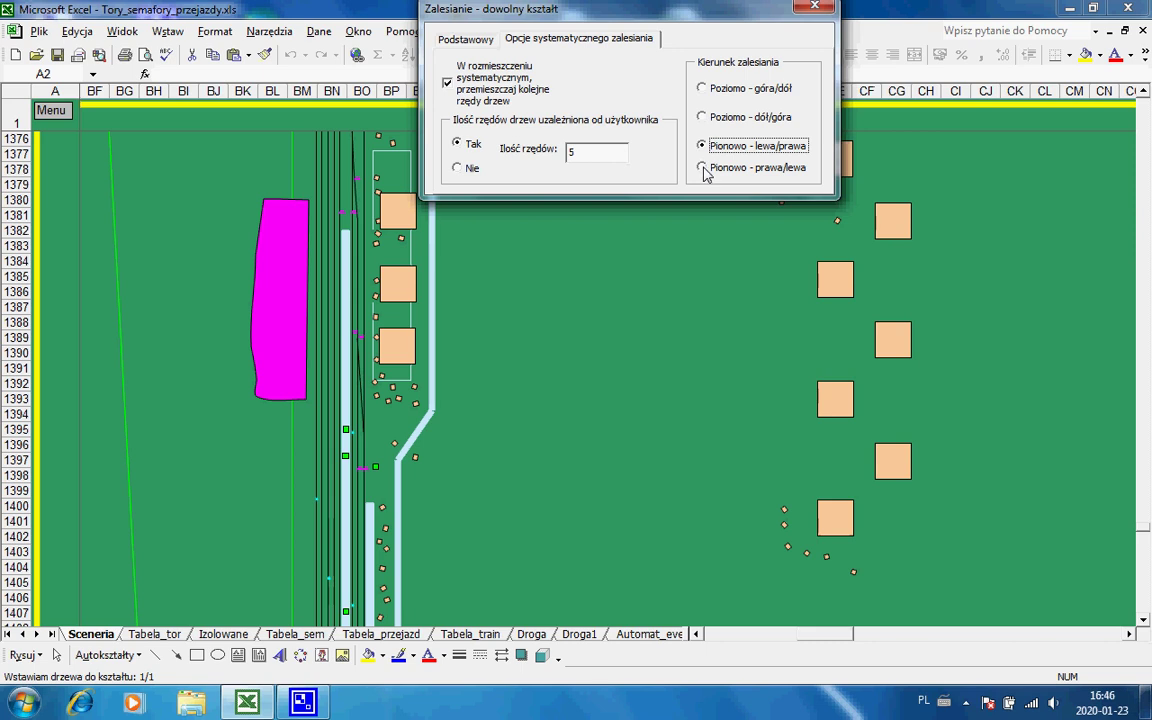
click(703, 169)
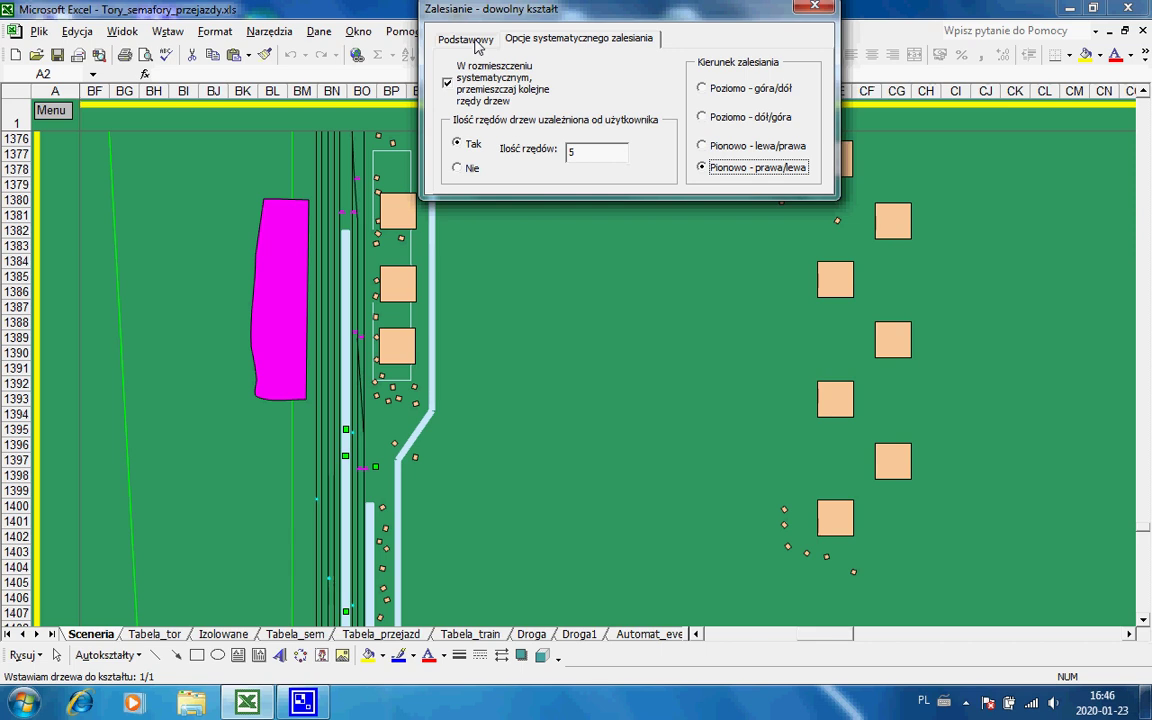
Generate the tree coordinates with the chosen settings and draw the trees on the map.
click(476, 45)
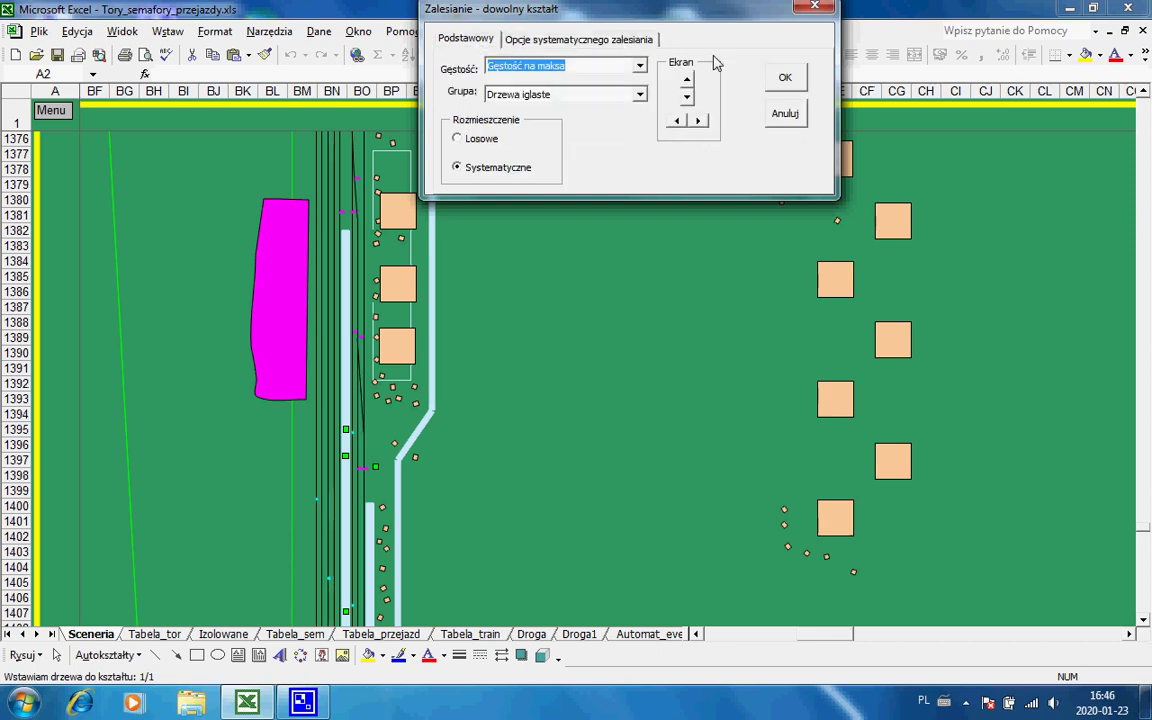
click(778, 86)
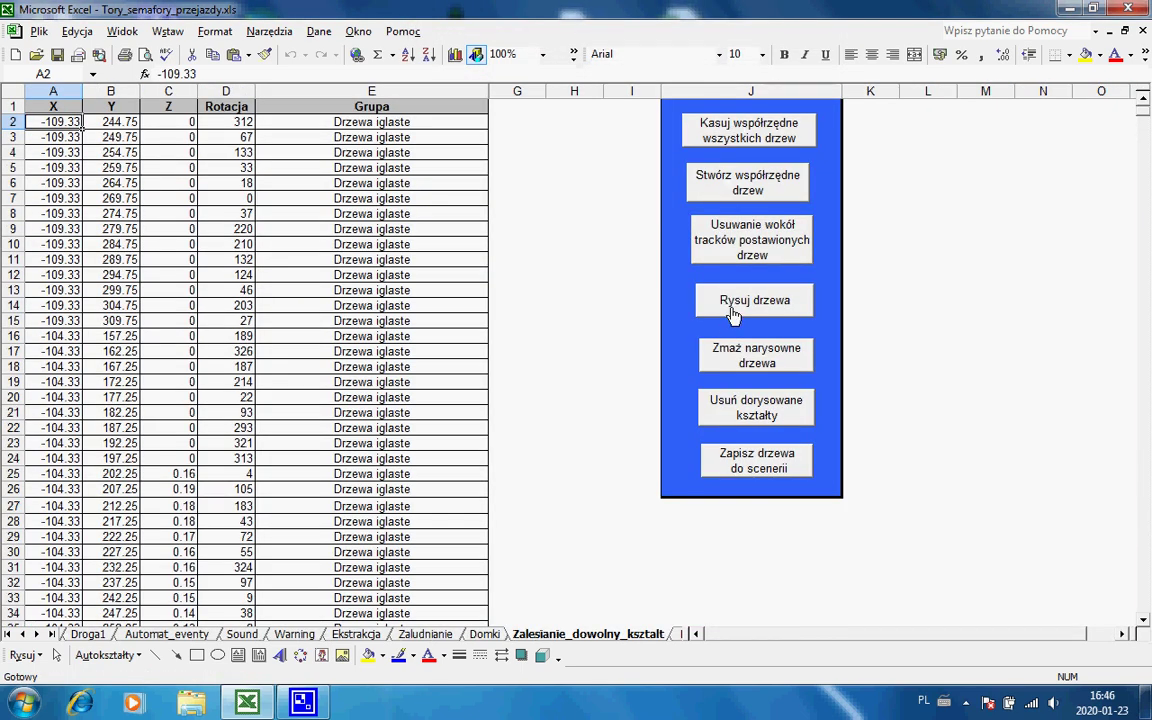
click(733, 312)
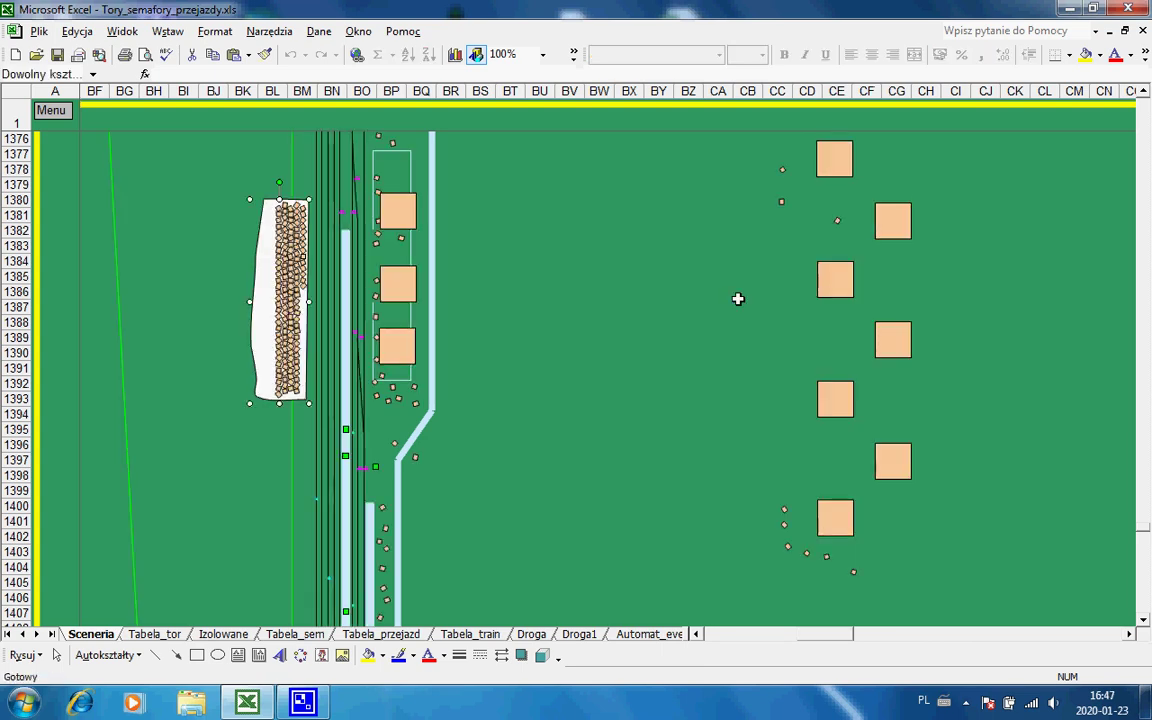
Return to the forestation sheet for freeform shapes and clear the coordinates of all trees.
click(565, 321)
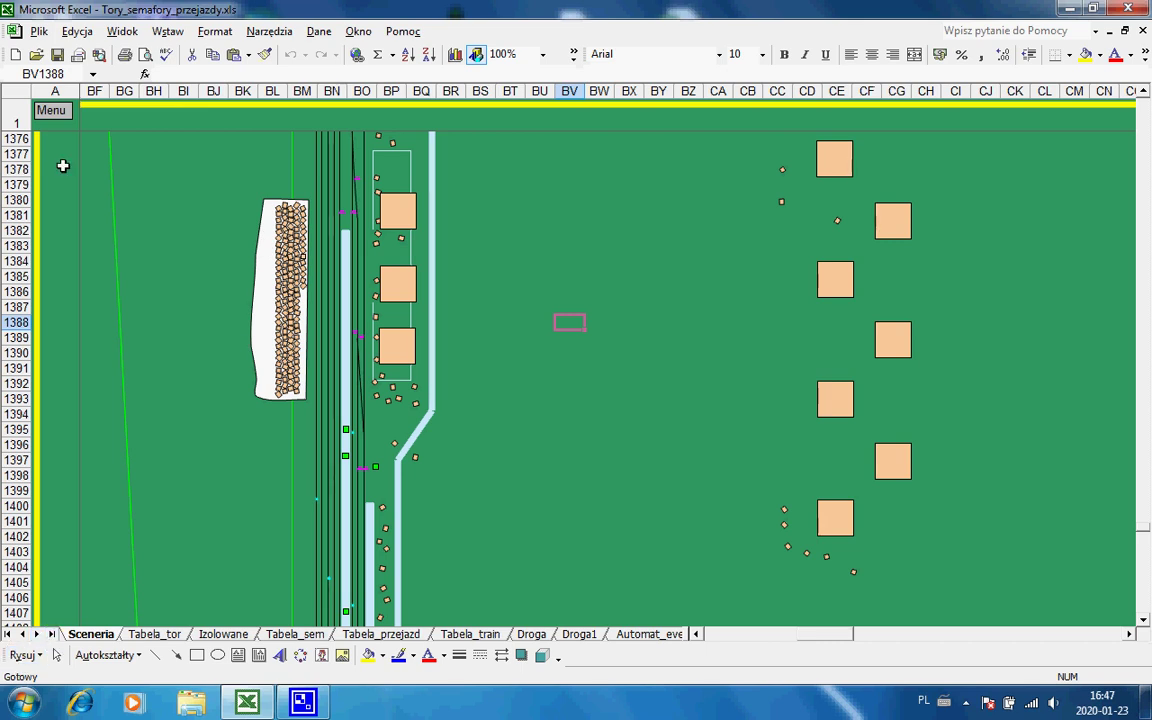
click(55, 108)
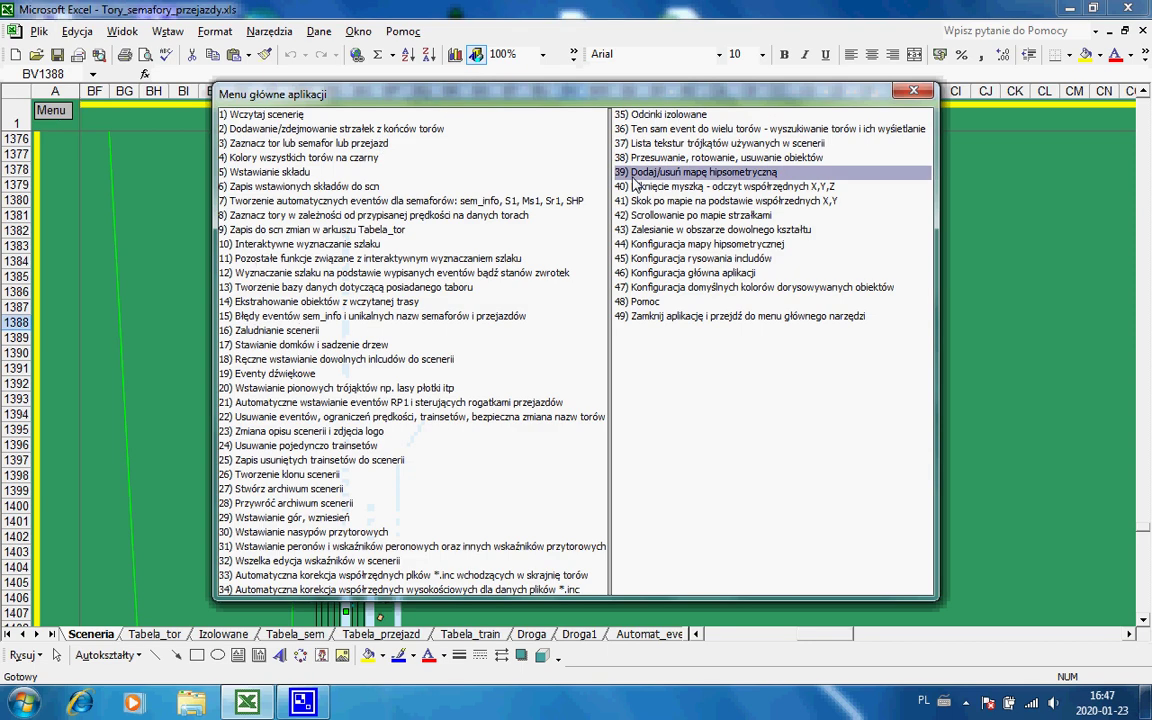
click(695, 228)
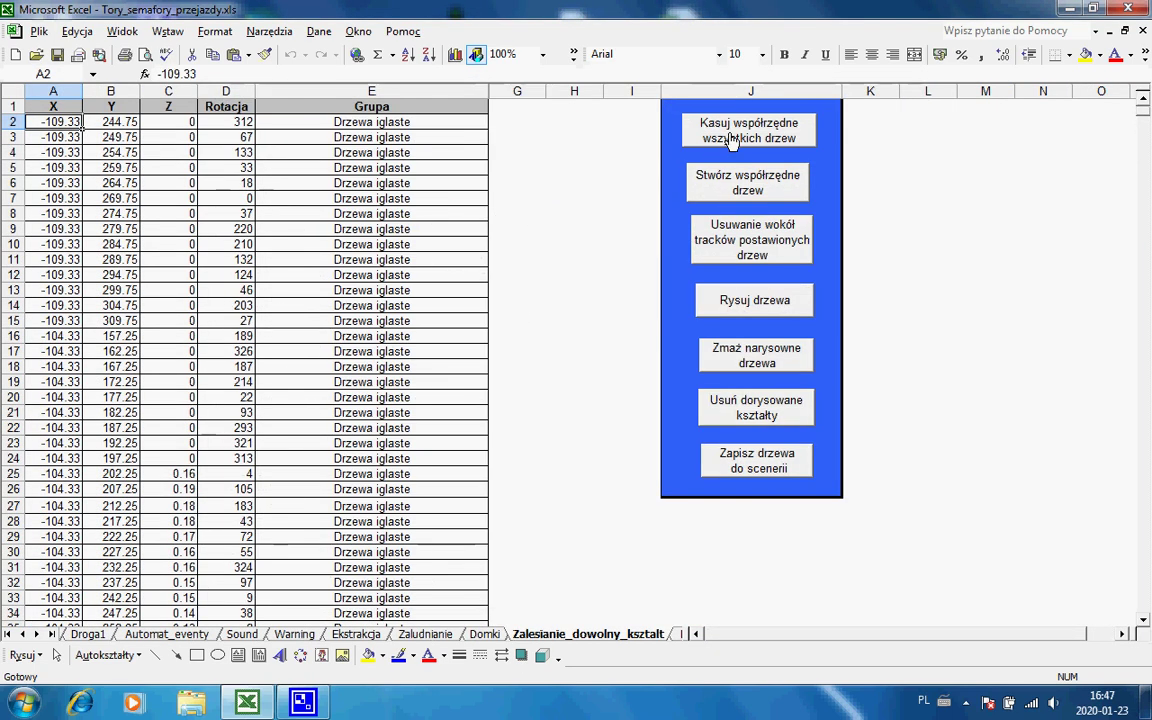
click(727, 131)
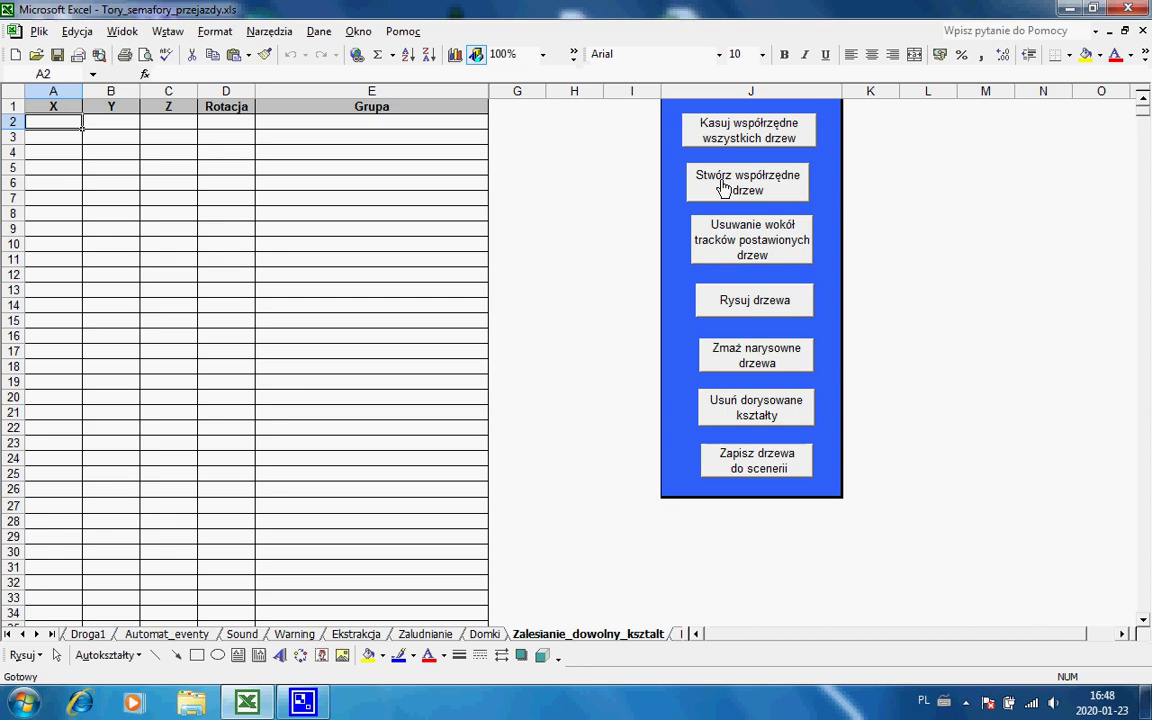
Start creating tree coordinates for the tall shape beside the tracks, choosing Systematyczne placement and density Gęstość na maksa.
click(724, 187)
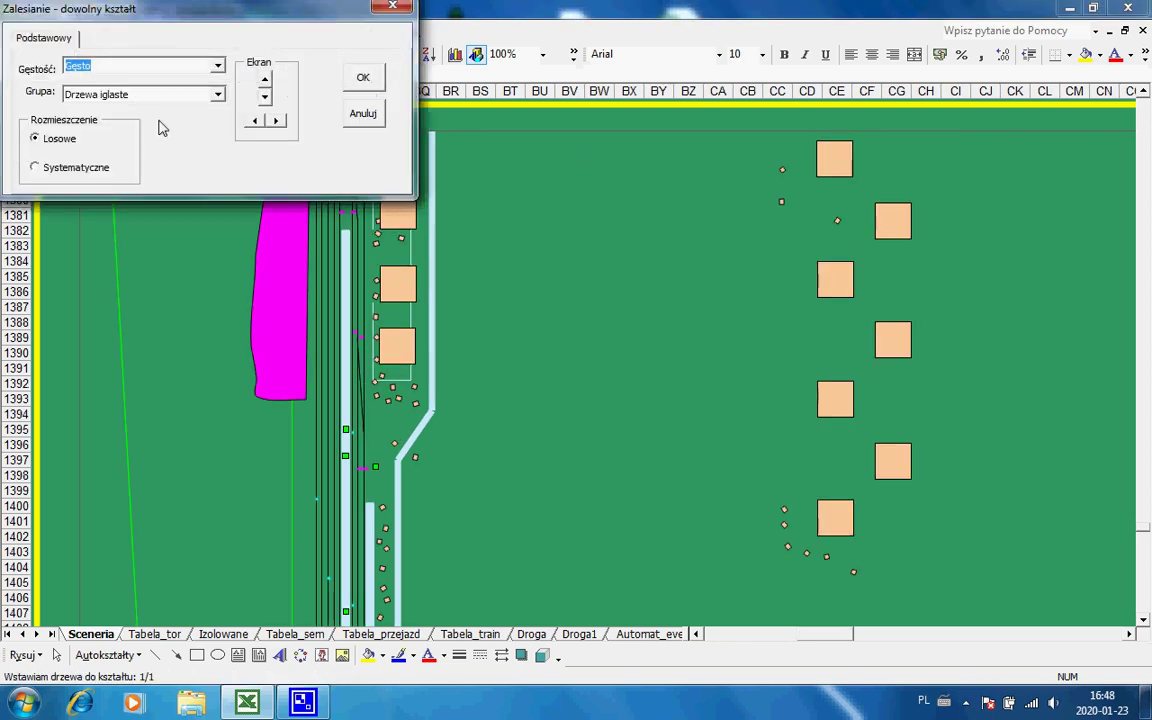
click(91, 172)
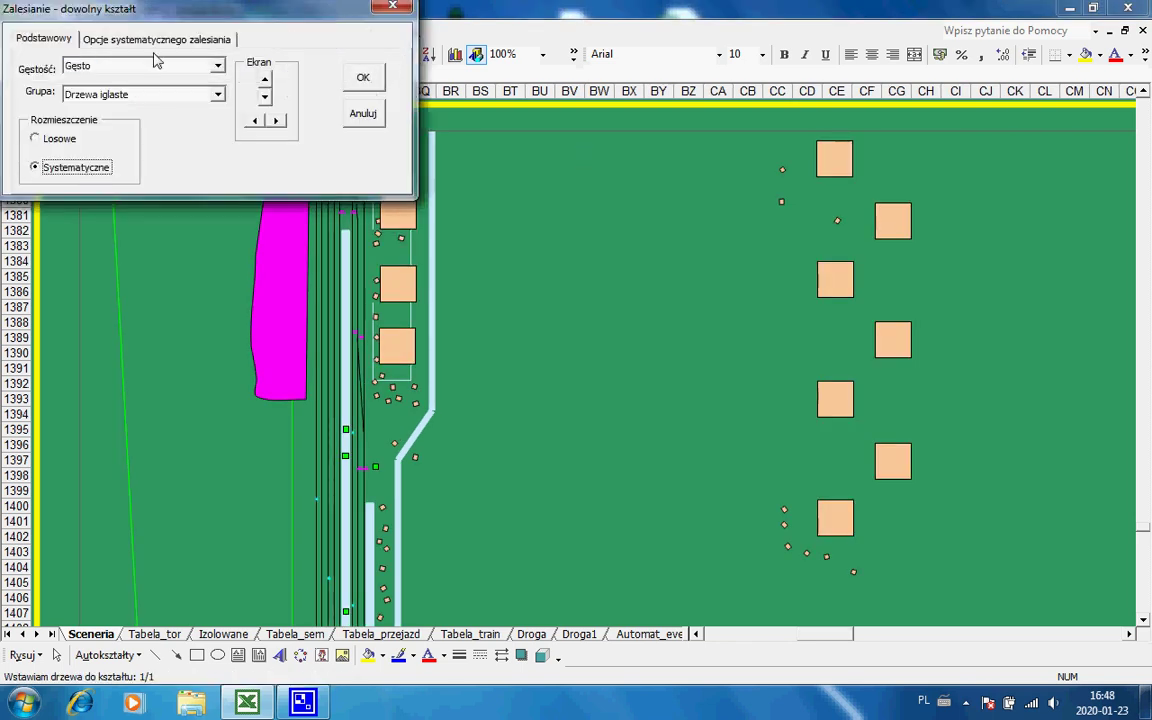
click(153, 70)
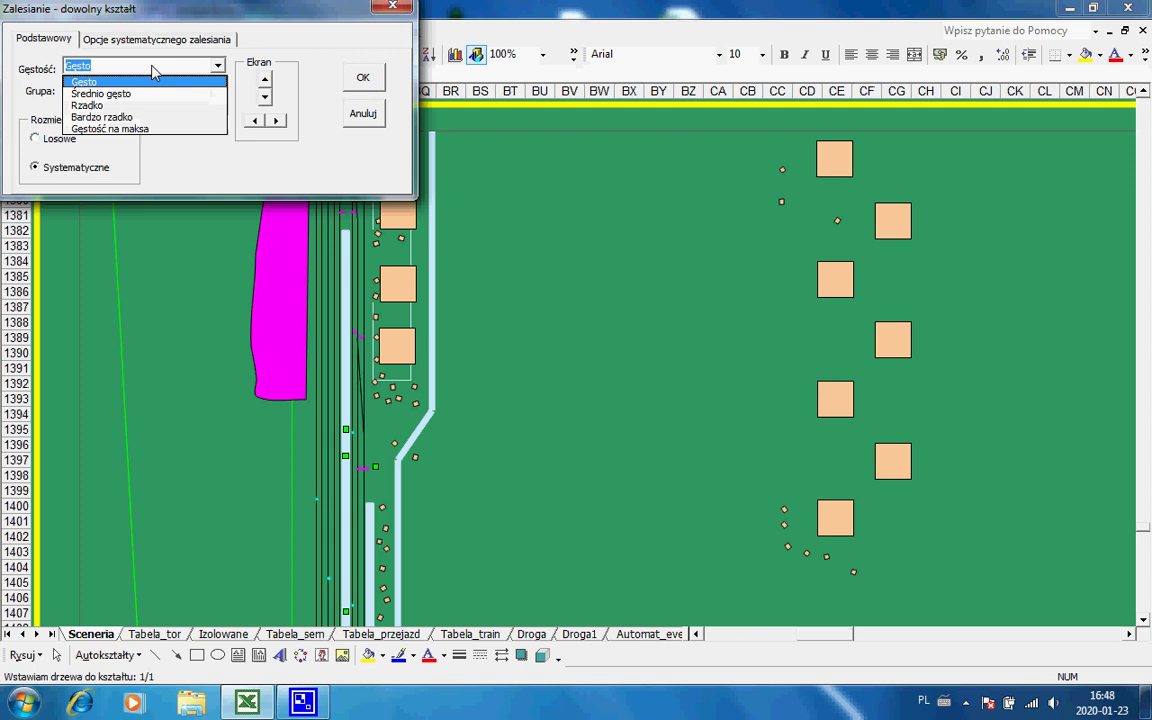
click(144, 130)
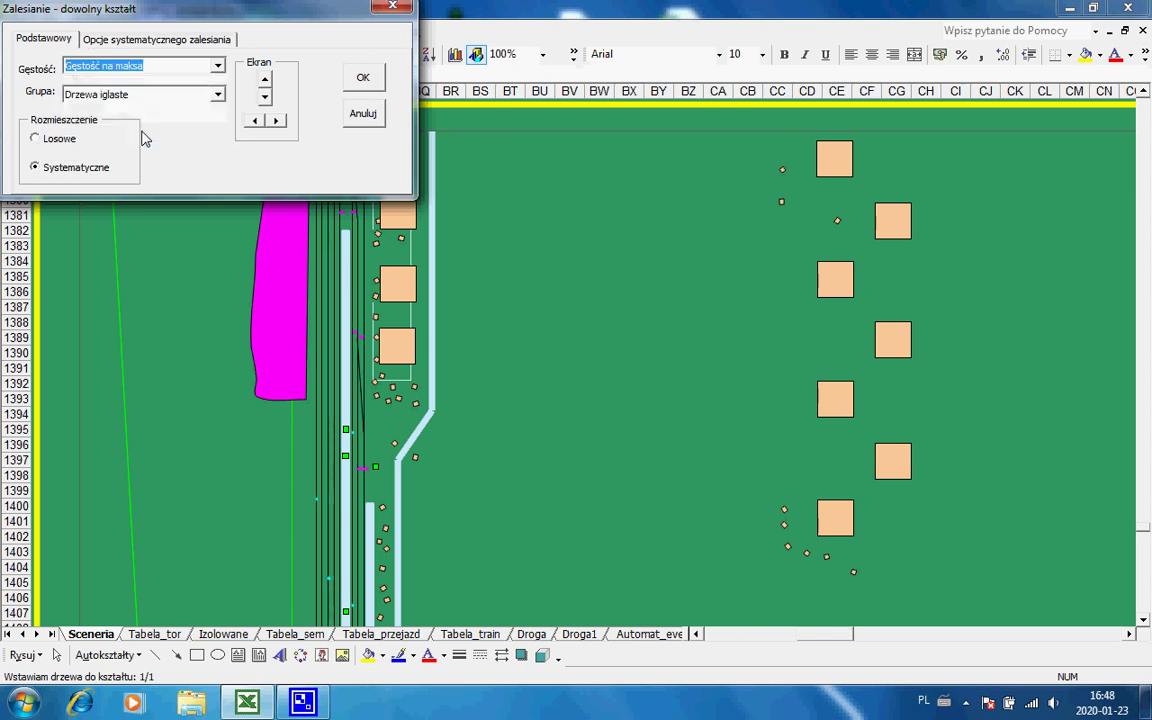
In the systematic forestation options, enable a user-defined row count of 5 and set the direction to Poziomo - dół/góra.
click(177, 42)
click(46, 144)
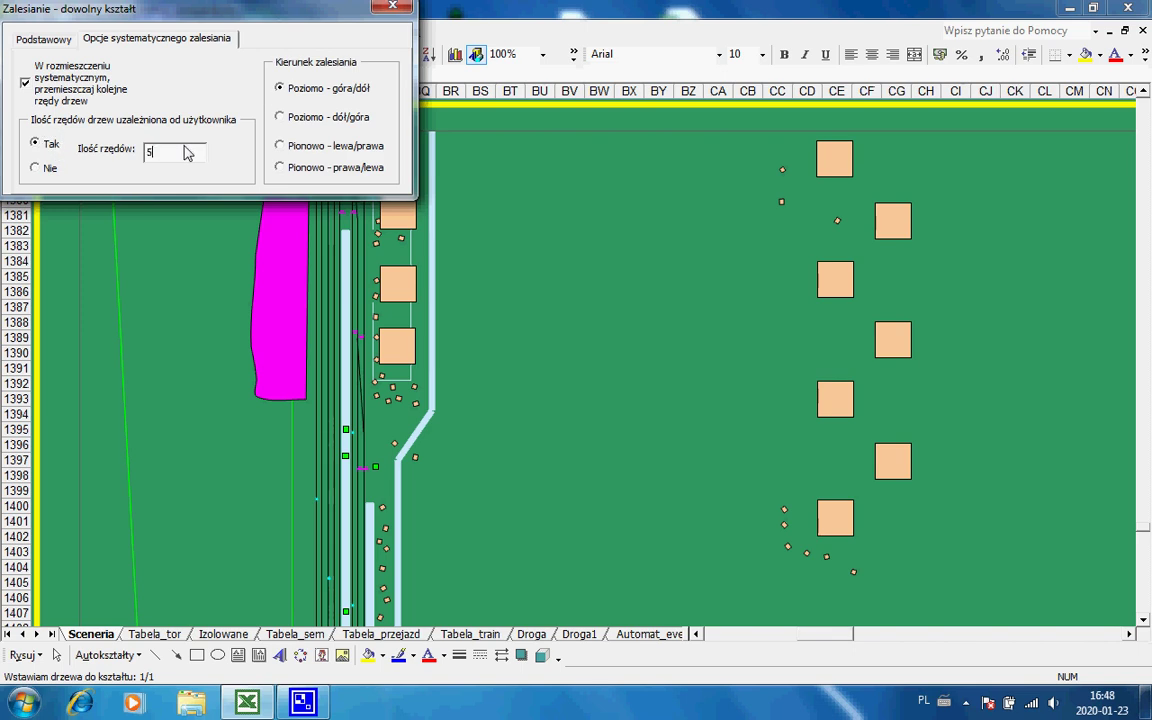
click(185, 152)
text(5)
click(286, 119)
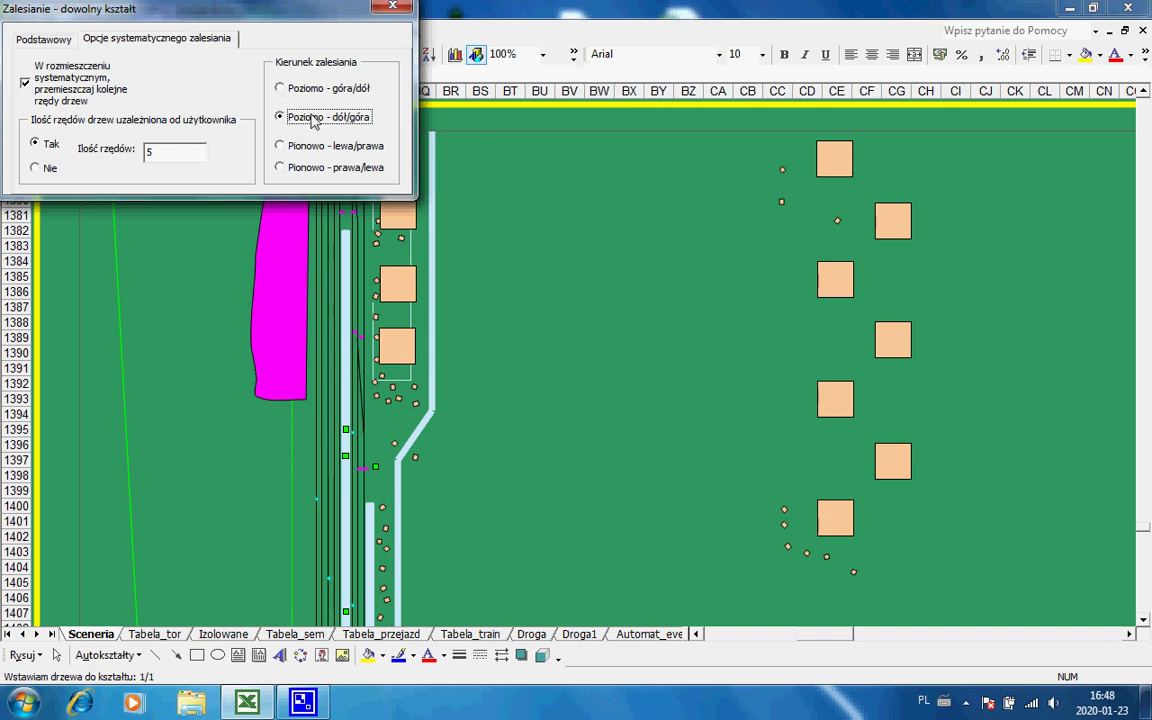
Generate the five-row tree coordinates and draw the trees on the map.
click(58, 38)
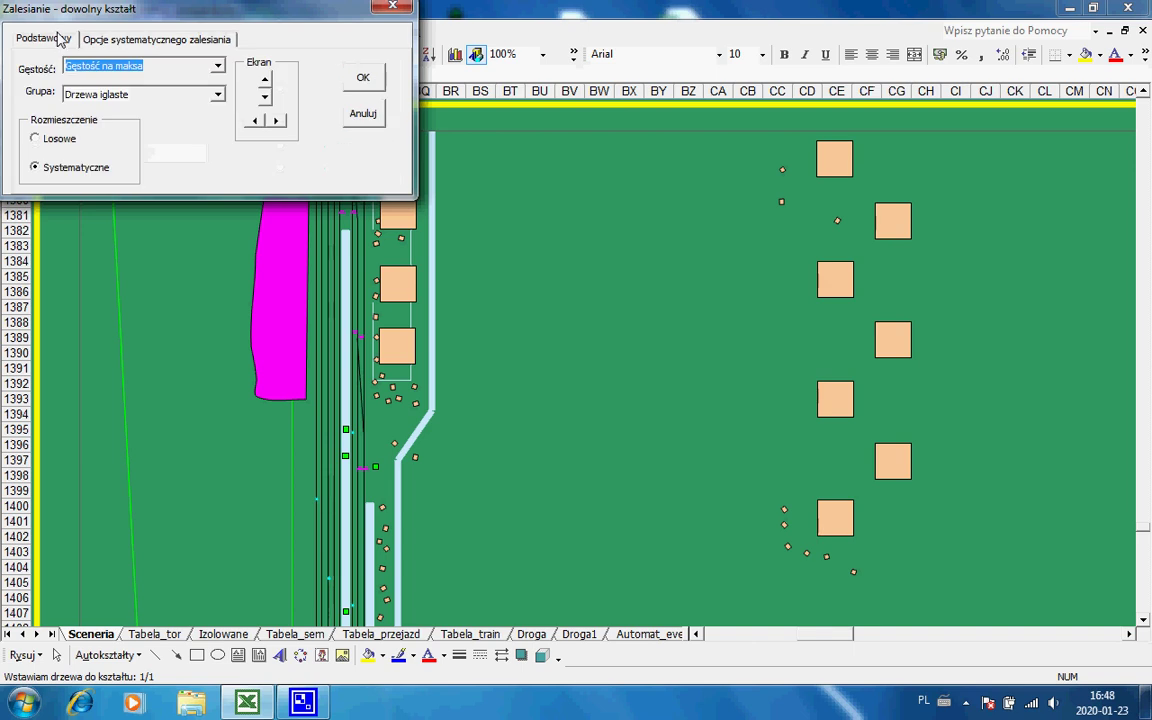
click(358, 82)
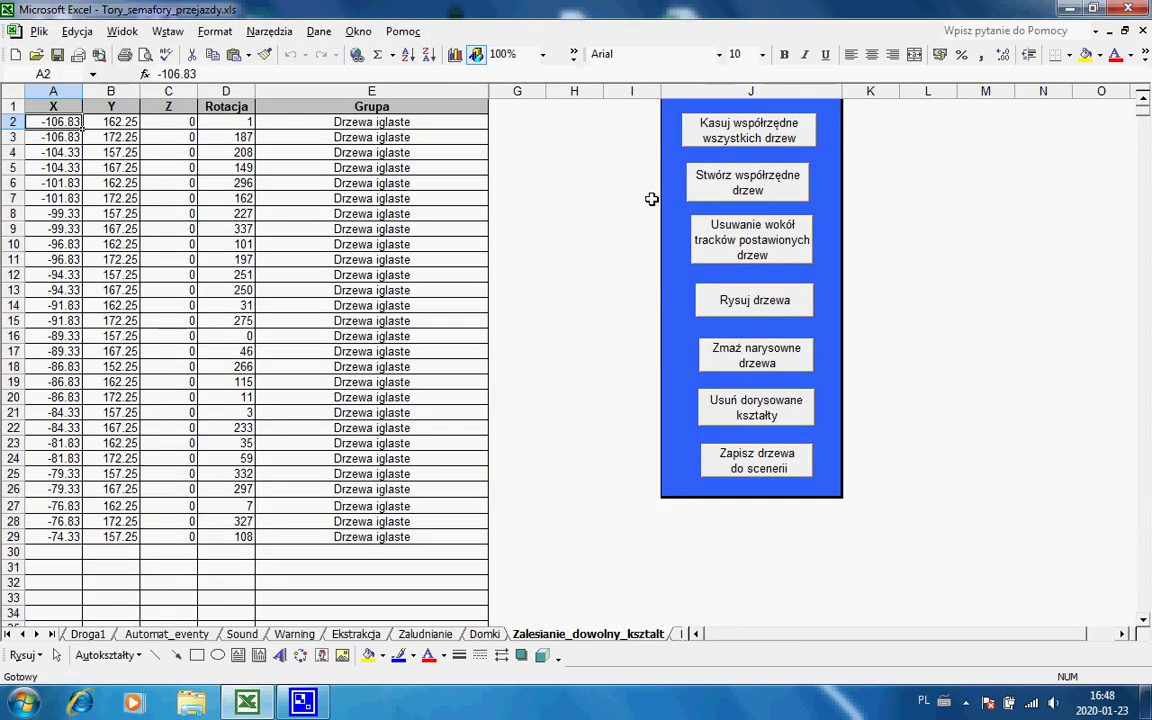
click(712, 299)
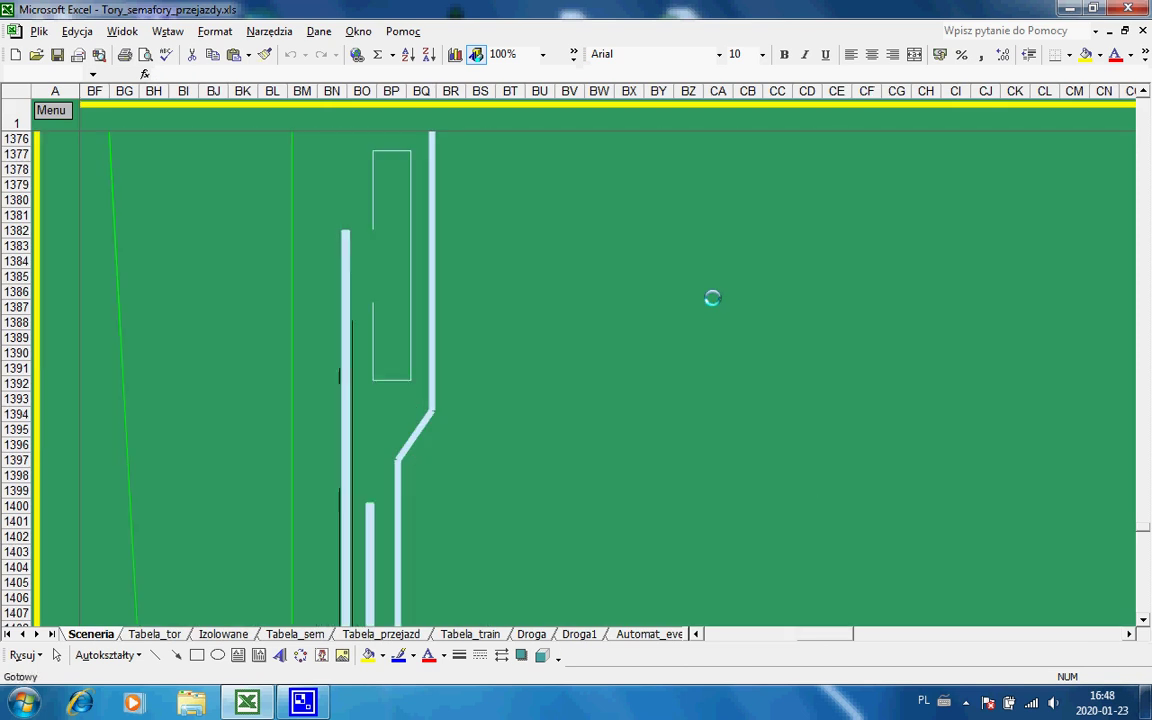
click(278, 445)
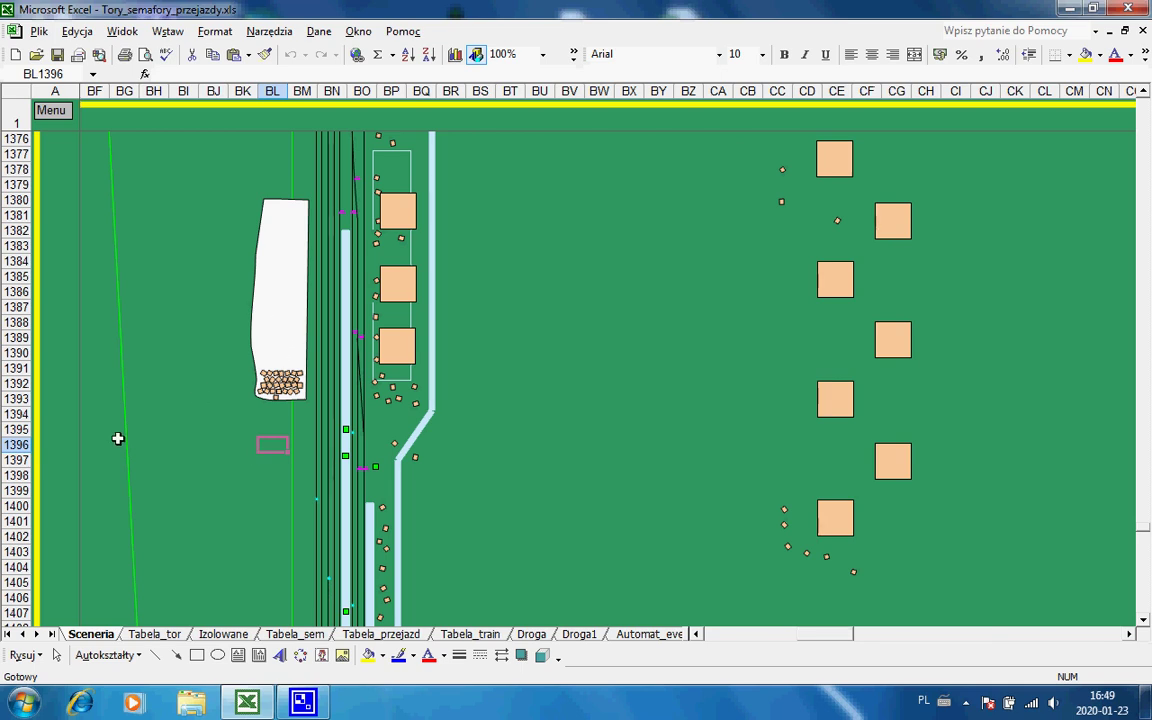
Clear all tree coordinates on the forestation sheet and remove the drawn shape from the map.
click(50, 108)
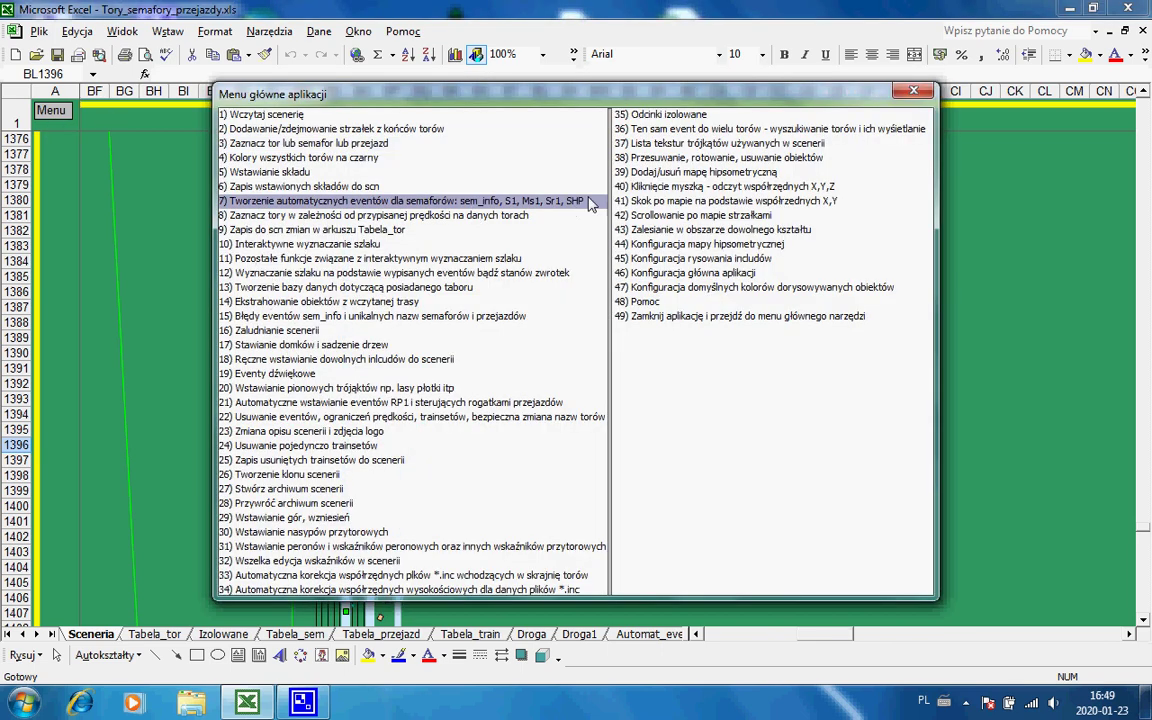
click(662, 233)
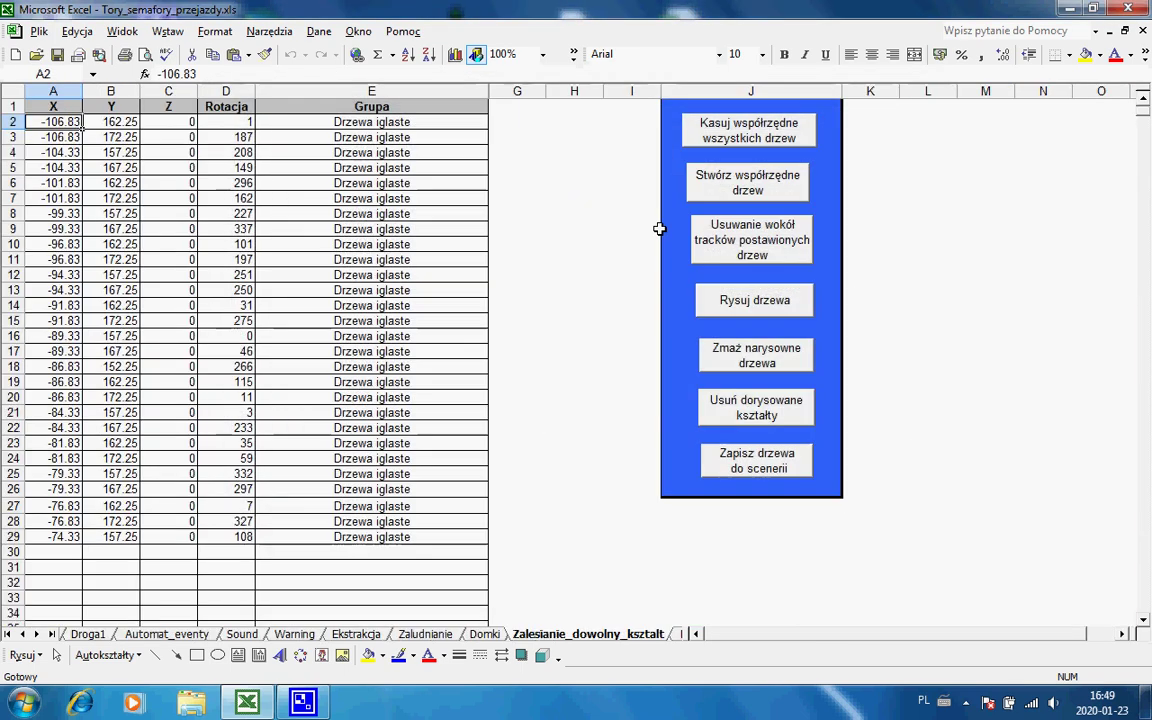
click(729, 146)
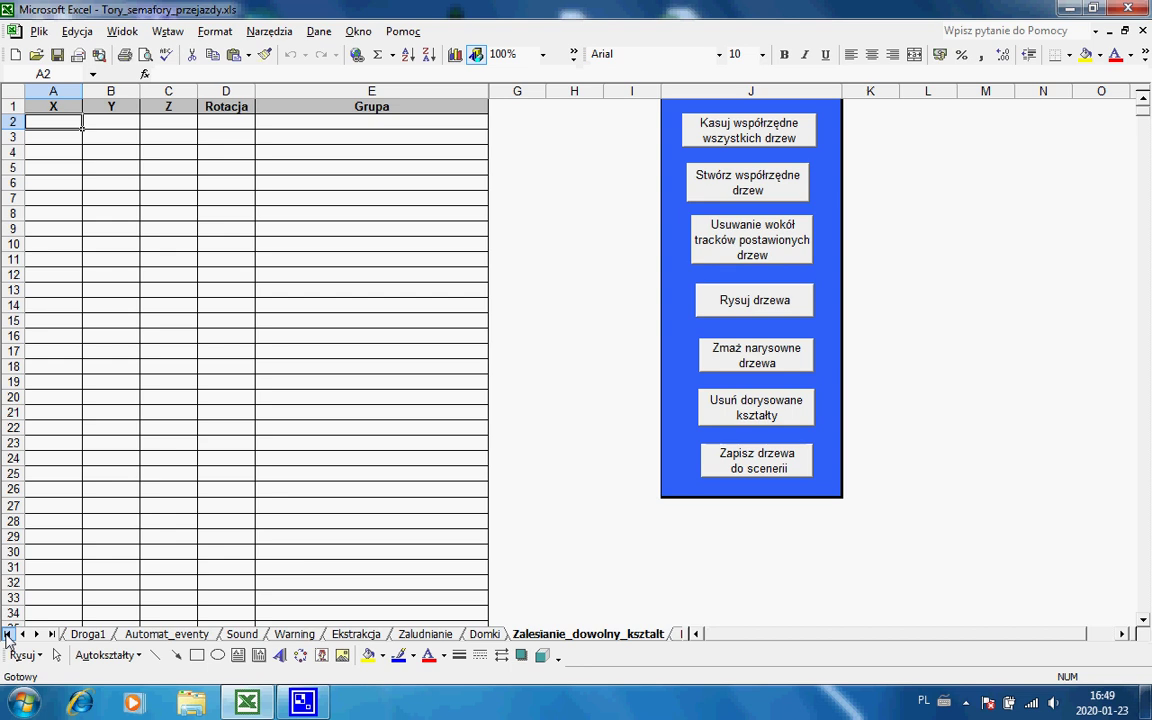
On the Sceneria sheet, draw a closed heart-shaped freeform east of the tracks, spanning about columns BU to BZ and rows 1381 to 1395.
click(8, 634)
click(90, 634)
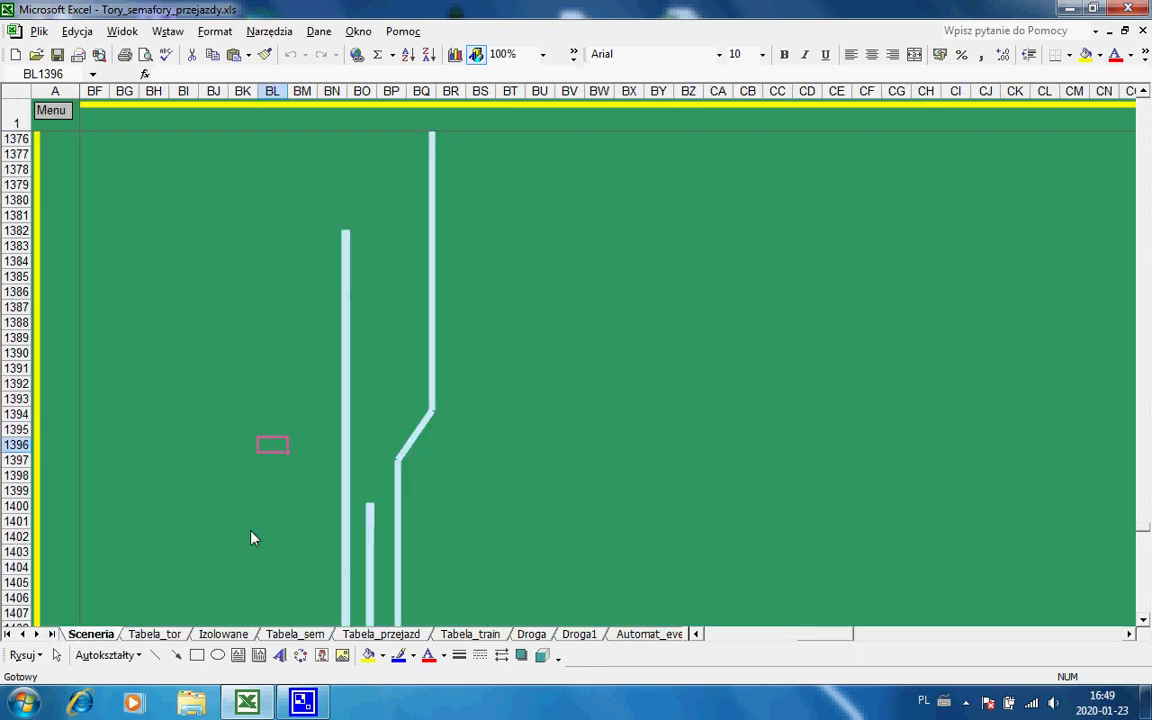
click(110, 655)
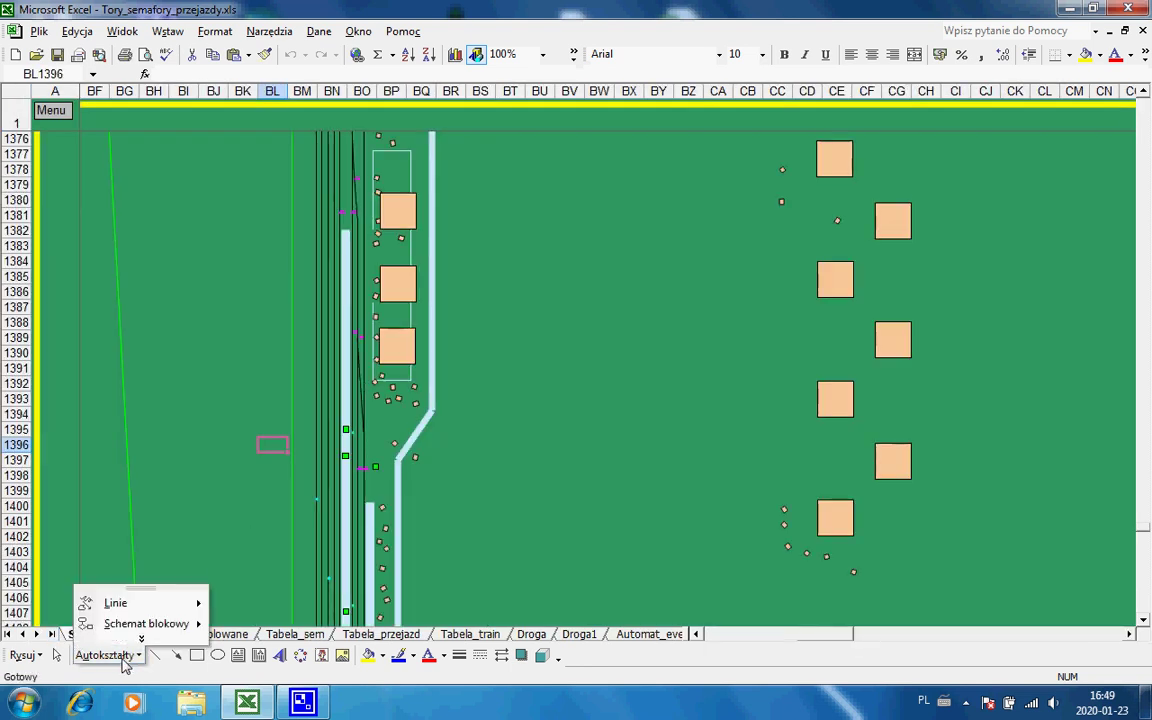
mouse_move(115, 604)
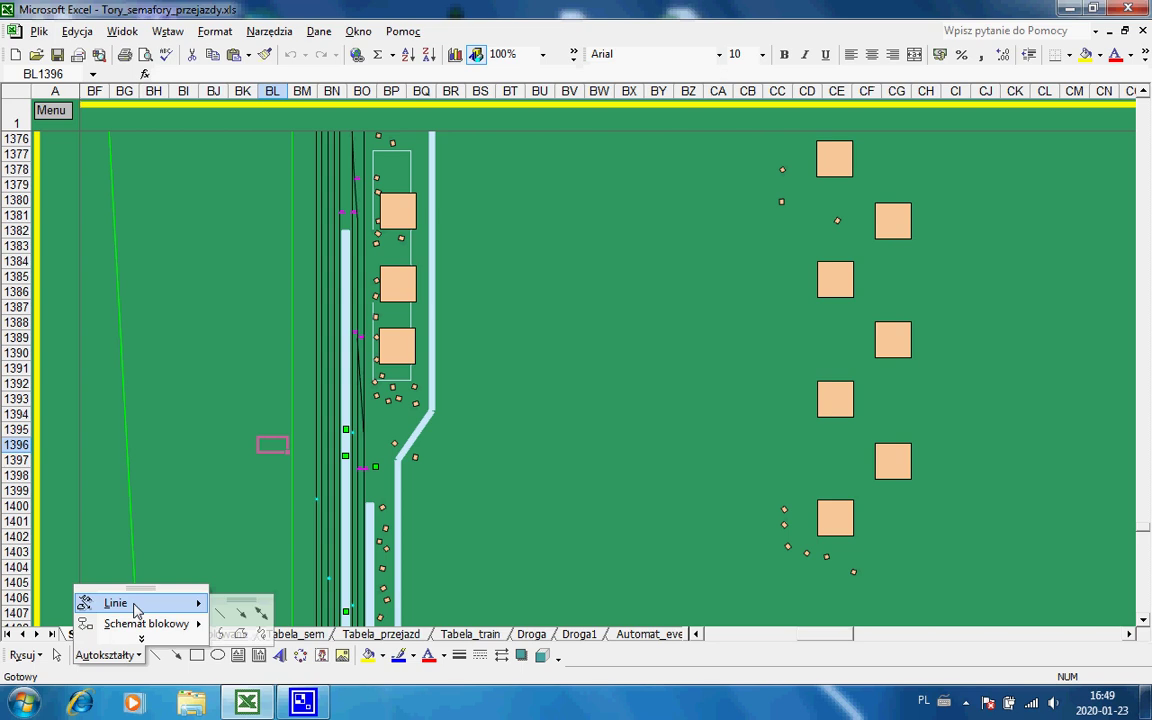
click(241, 634)
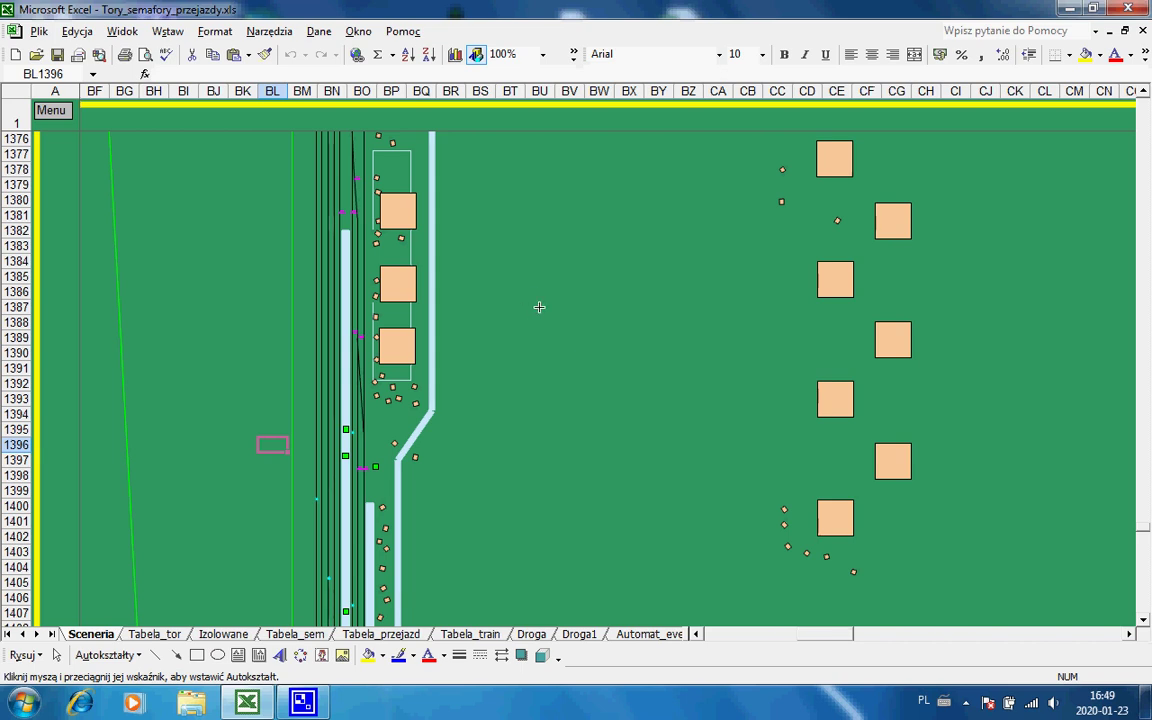
mouse_move(540, 308)
mouse_down()
mouse_move(548, 215)
mouse_move(617, 210)
mouse_move(633, 247)
mouse_move(705, 229)
mouse_move(703, 252)
mouse_up()
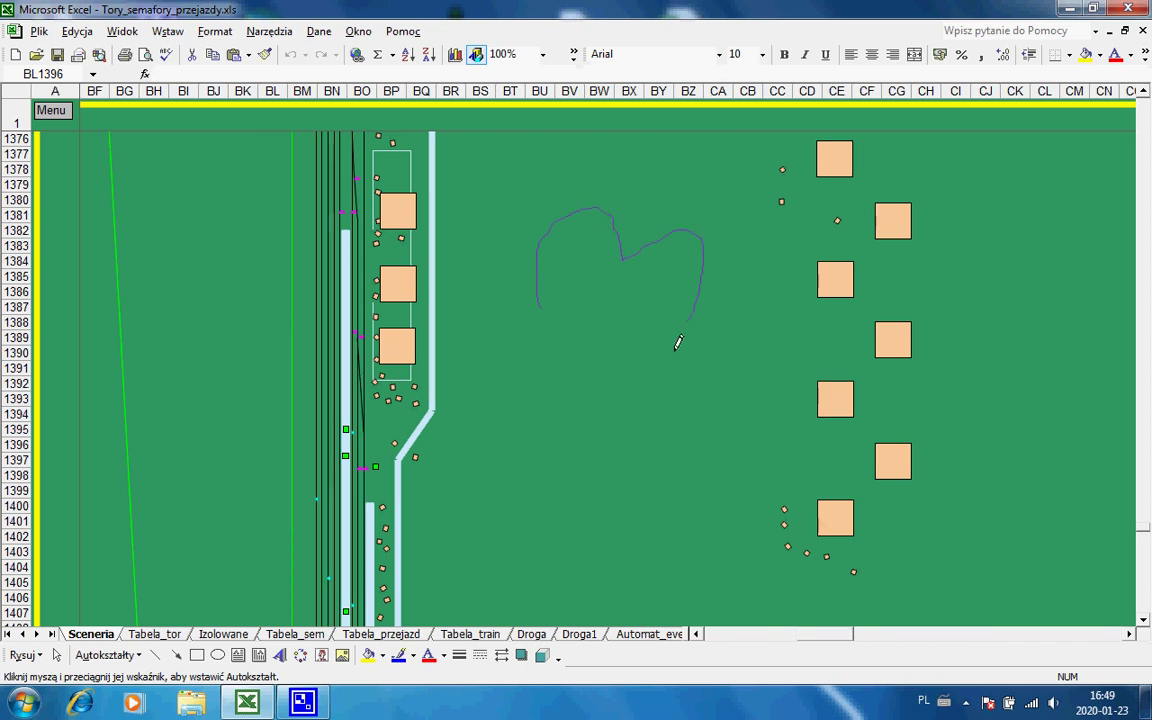
mouse_move(625, 415)
mouse_down()
mouse_move(596, 424)
mouse_move(578, 406)
mouse_move(542, 301)
mouse_up()
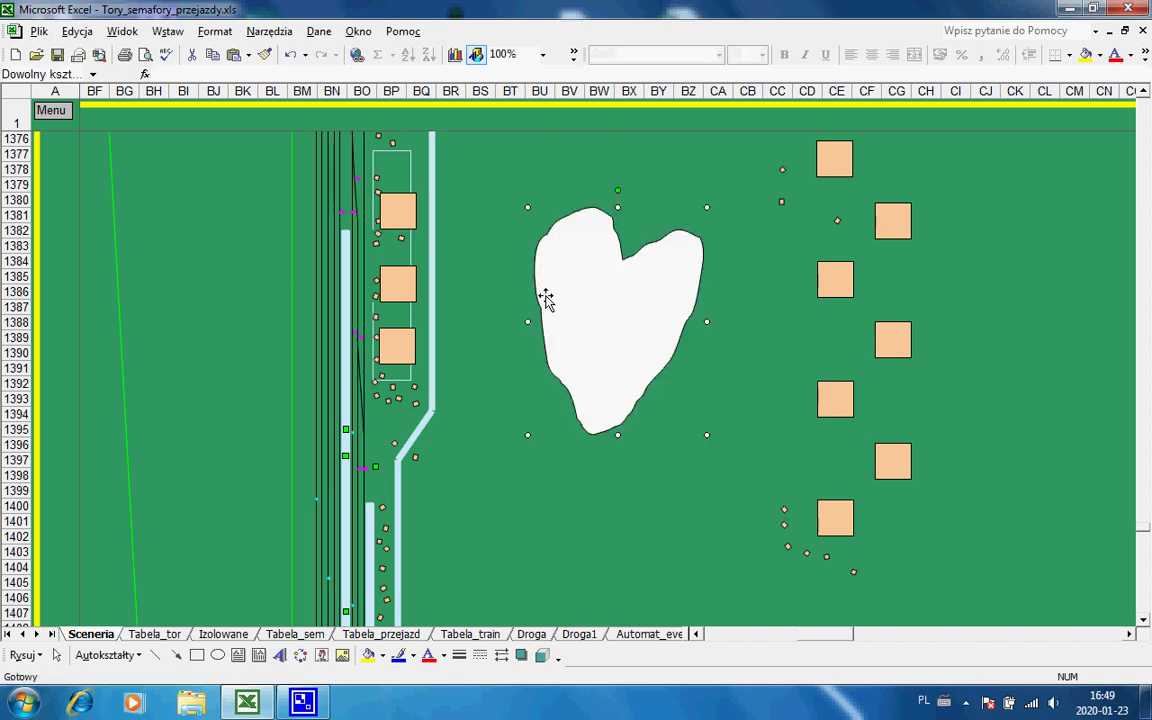
click(458, 264)
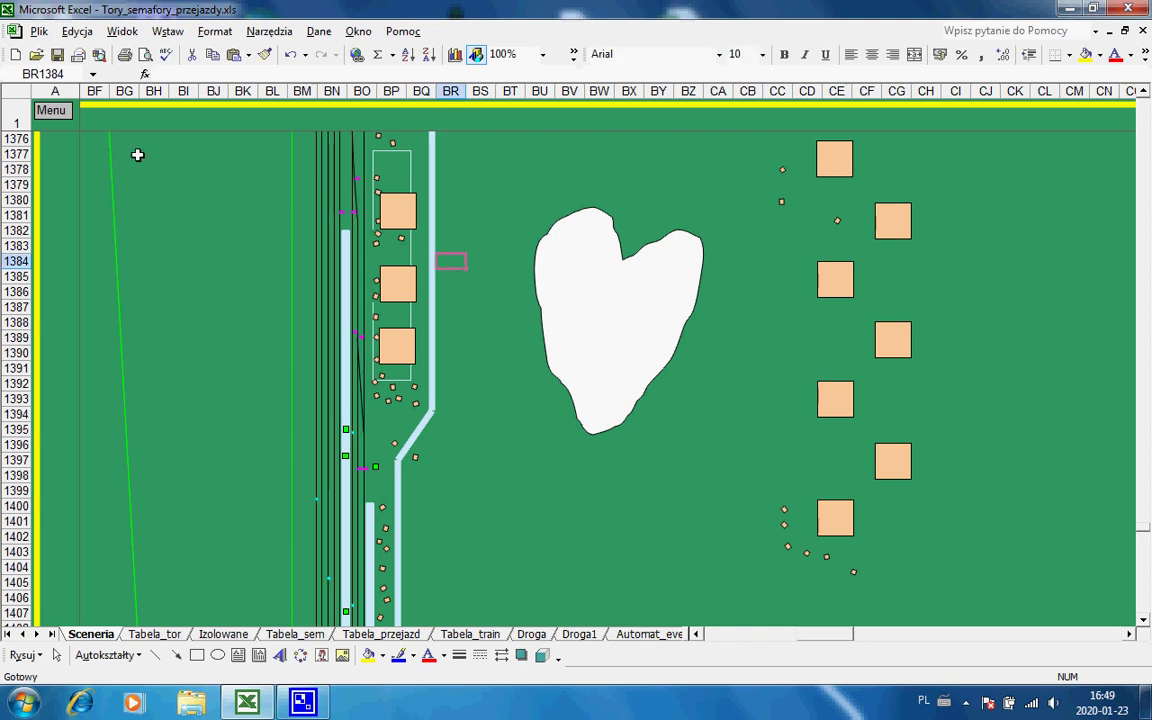
Start creating tree coordinates for the heart shape from the forestation sheet, choosing Systematyczne placement and density Gęstość na maksa.
click(45, 109)
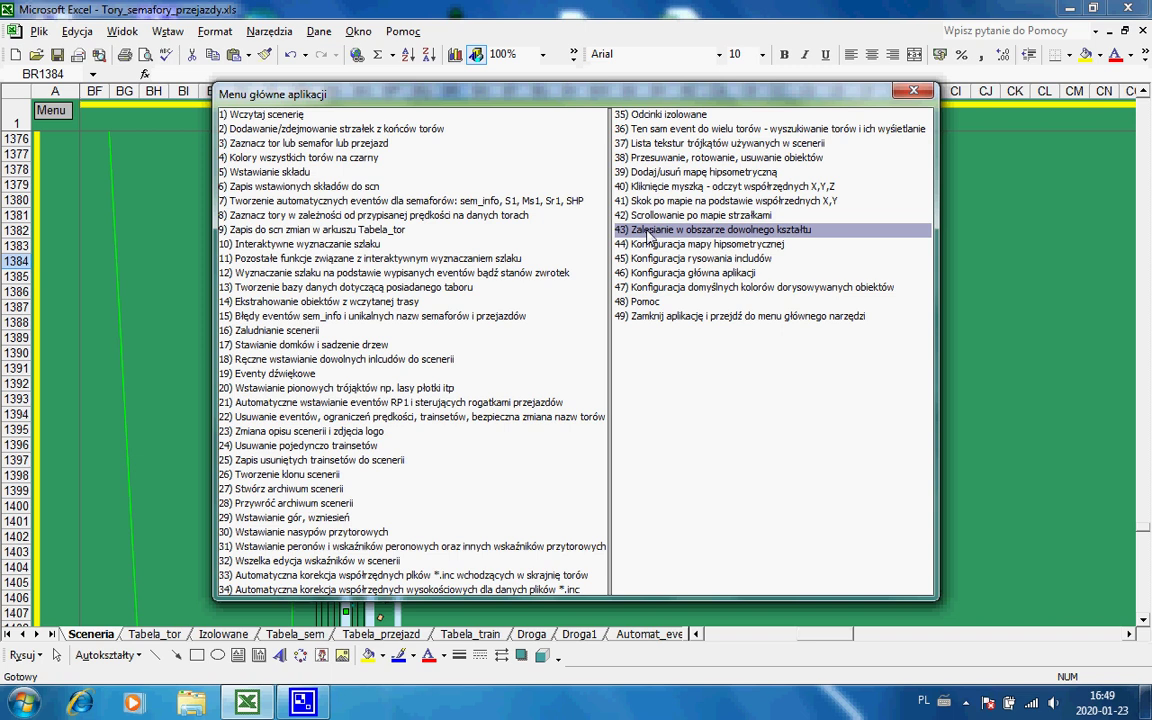
click(648, 232)
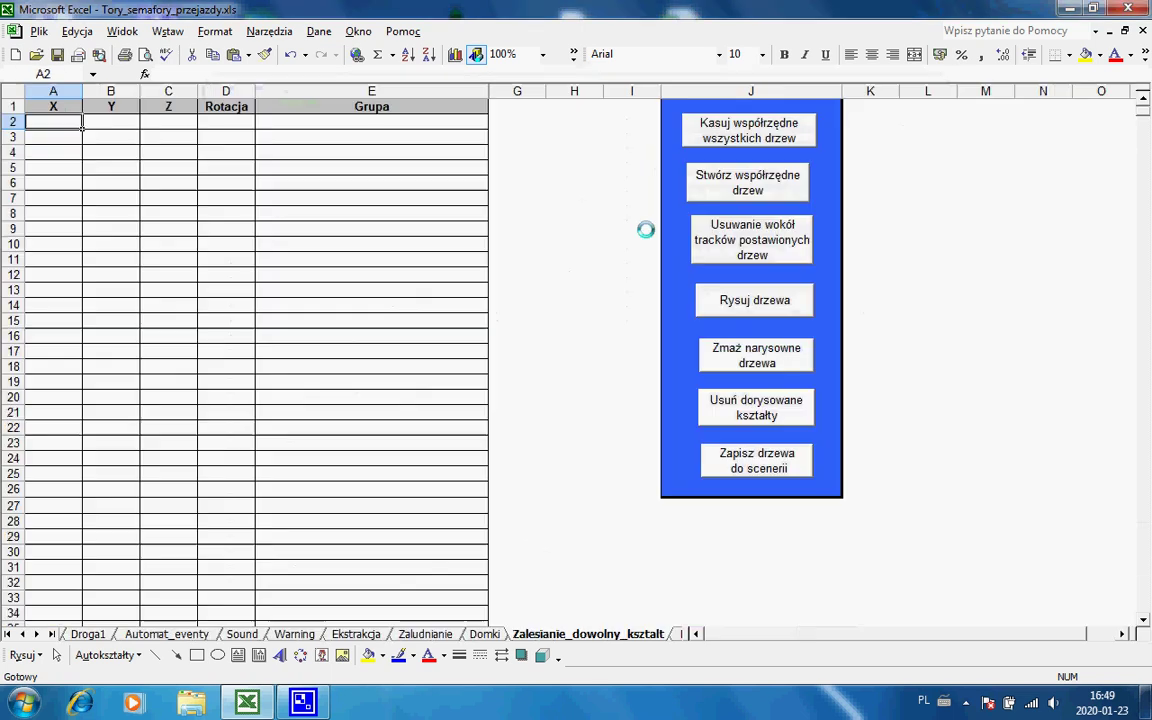
click(711, 178)
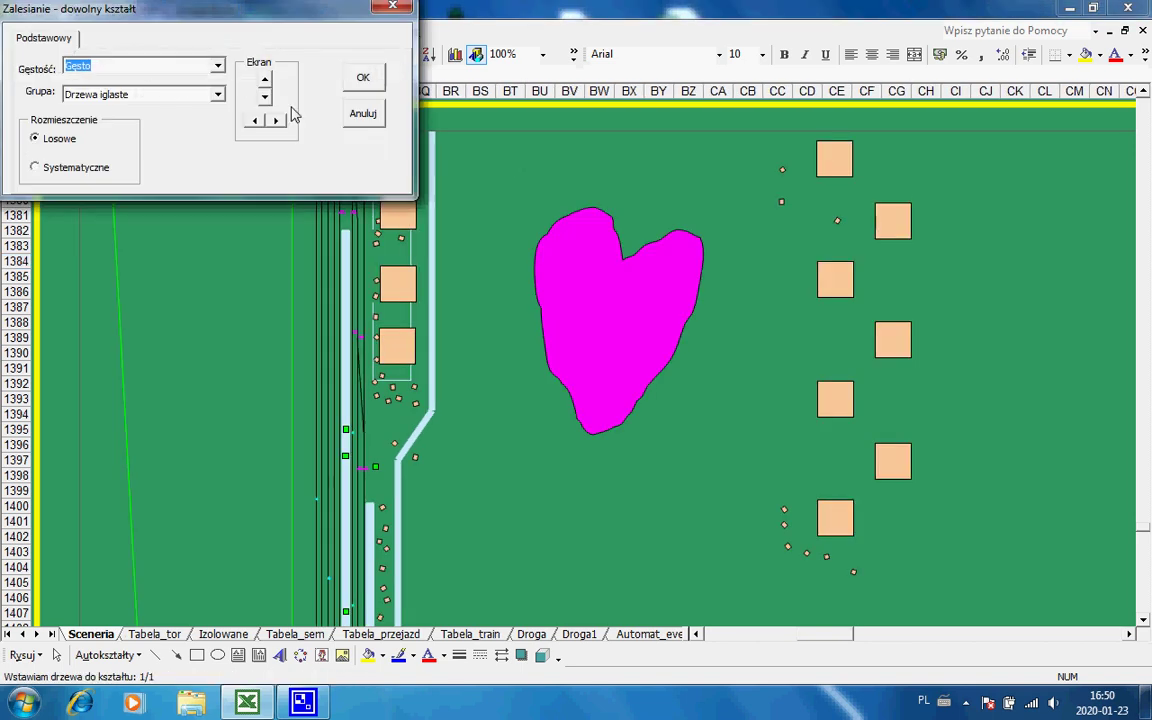
click(84, 169)
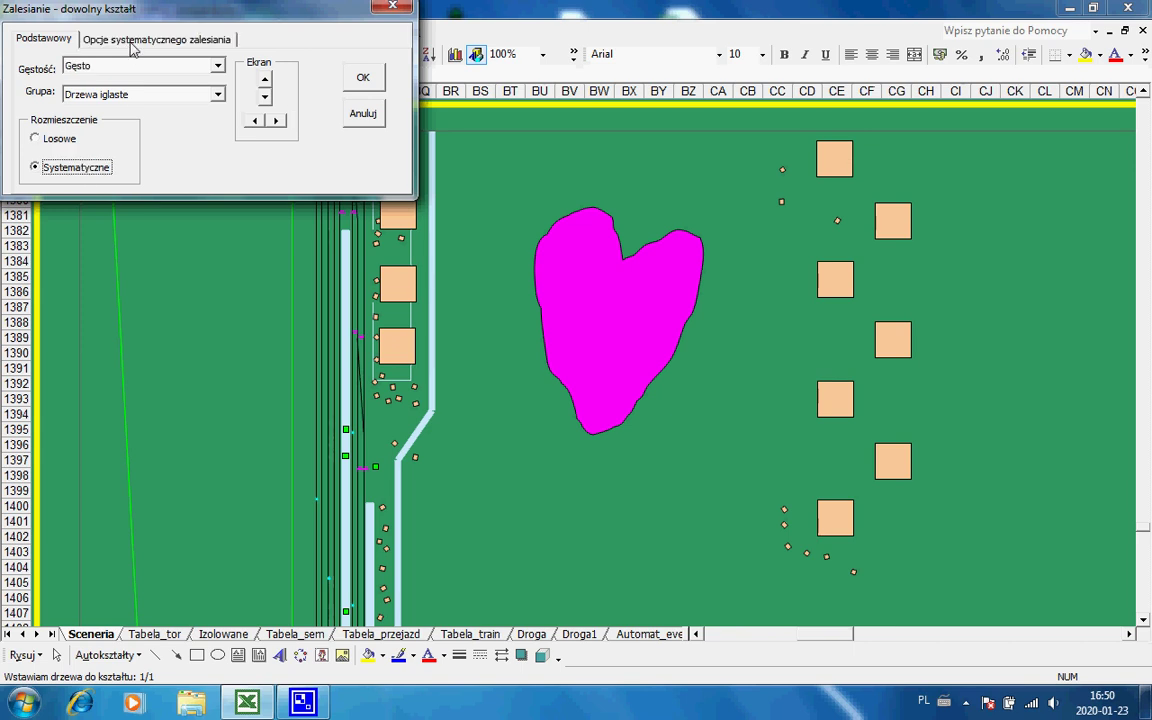
click(120, 65)
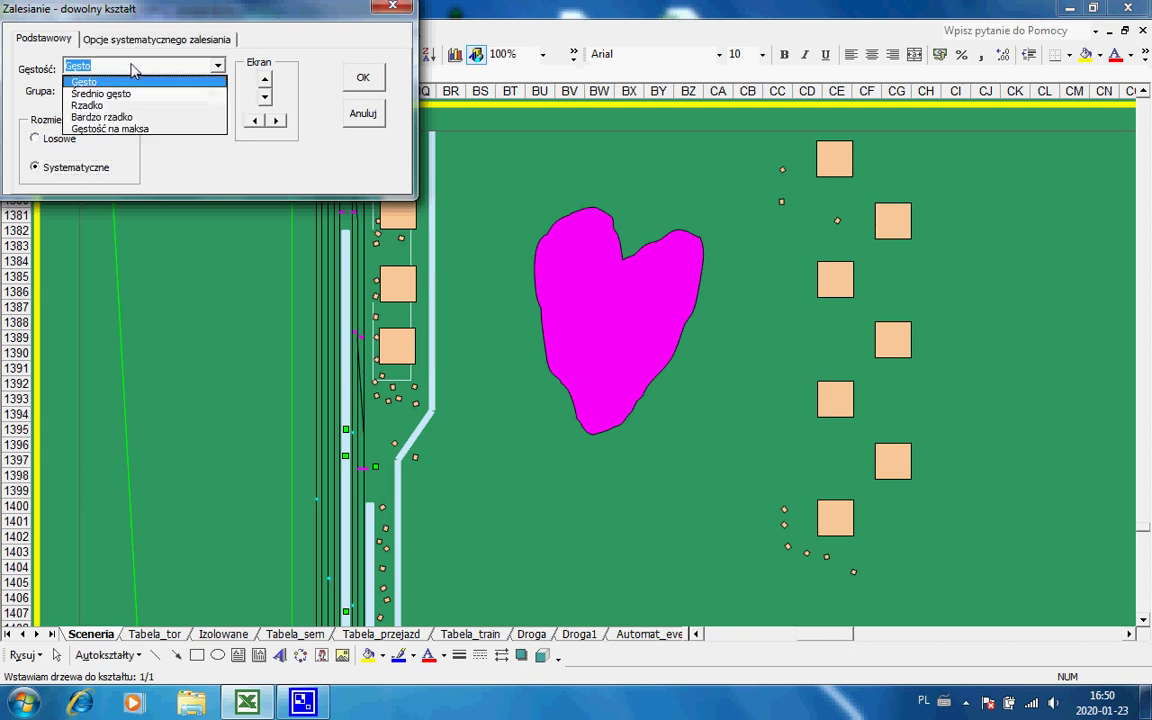
click(120, 129)
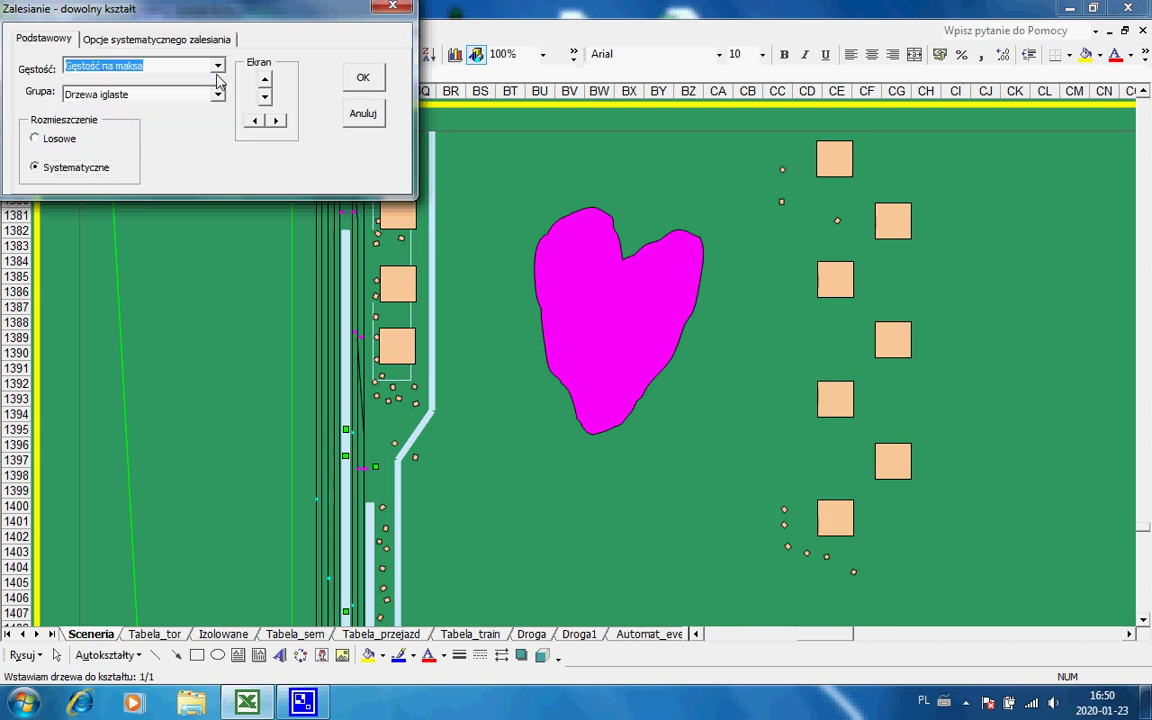
Generate the tree coordinates for the heart shape and draw its trees on the map.
click(366, 79)
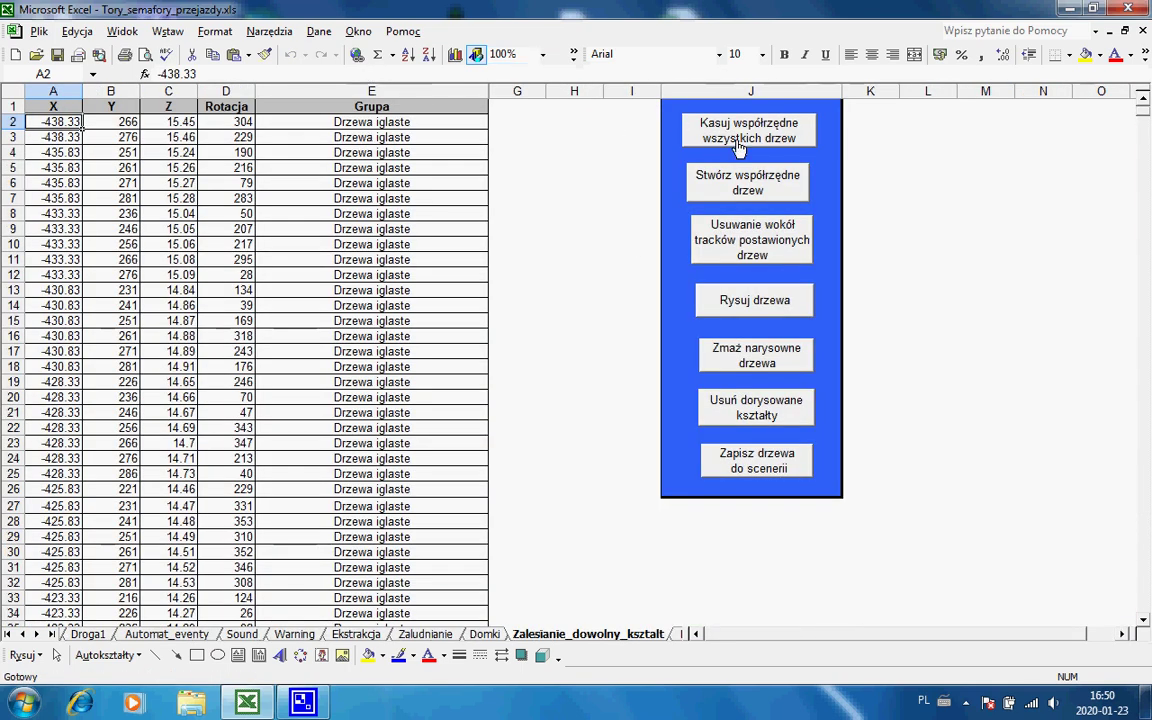
click(730, 304)
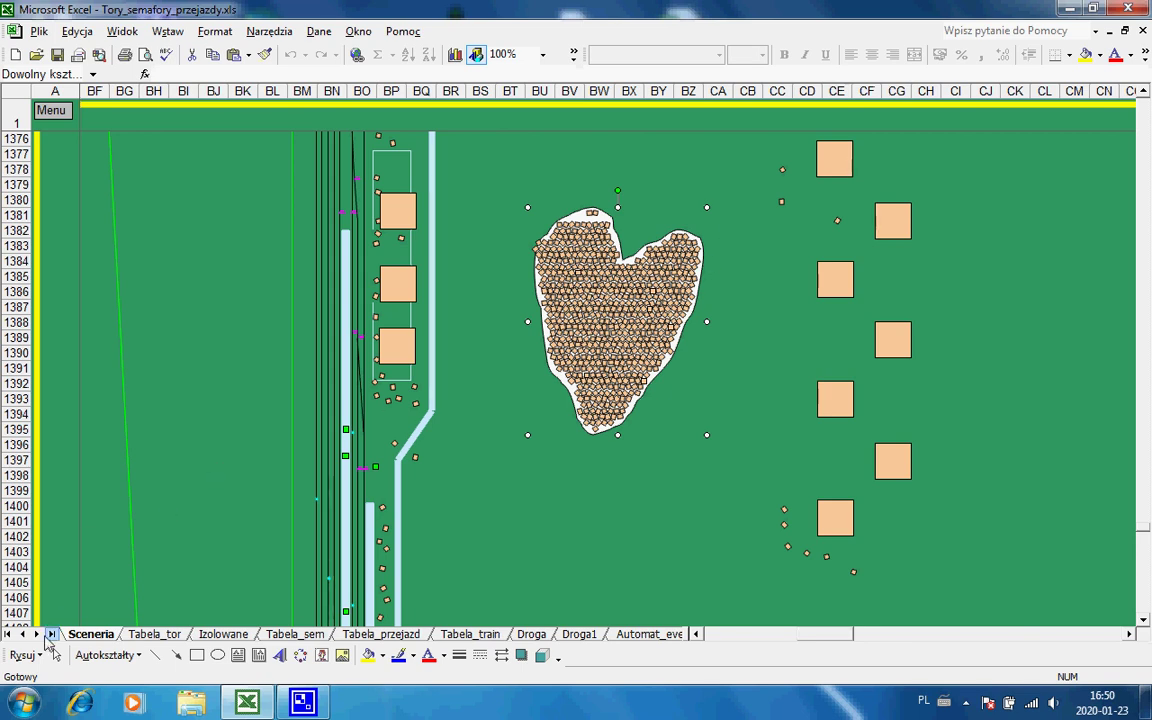
click(55, 110)
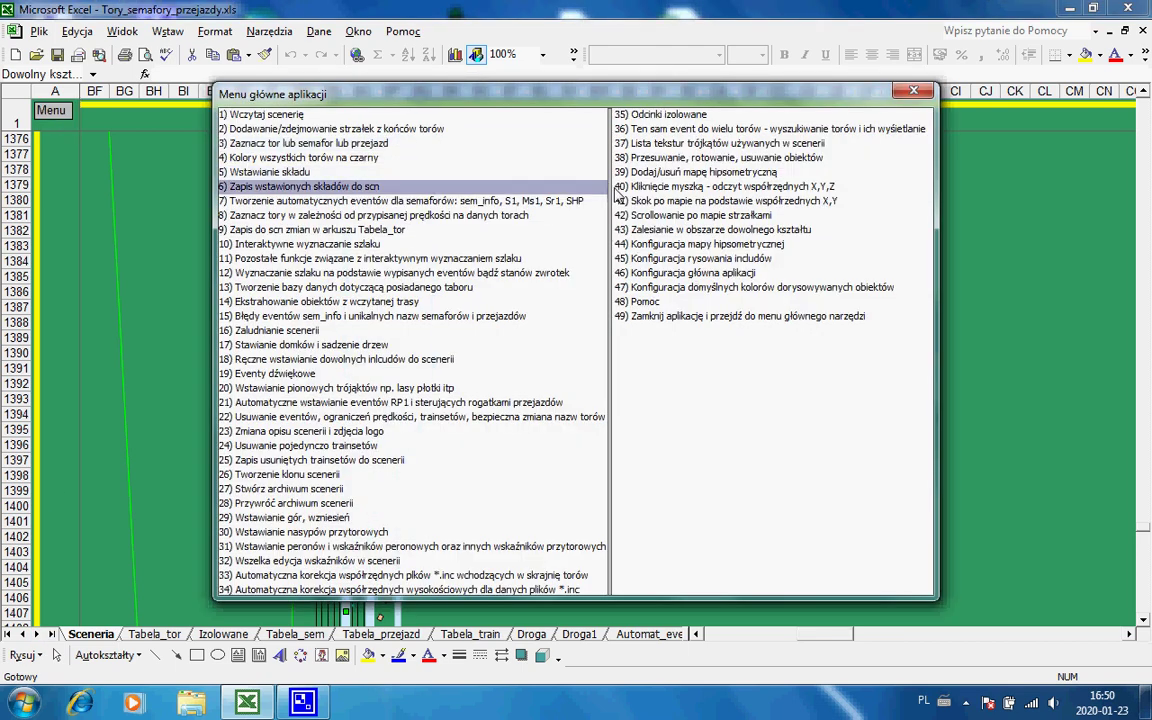
click(913, 91)
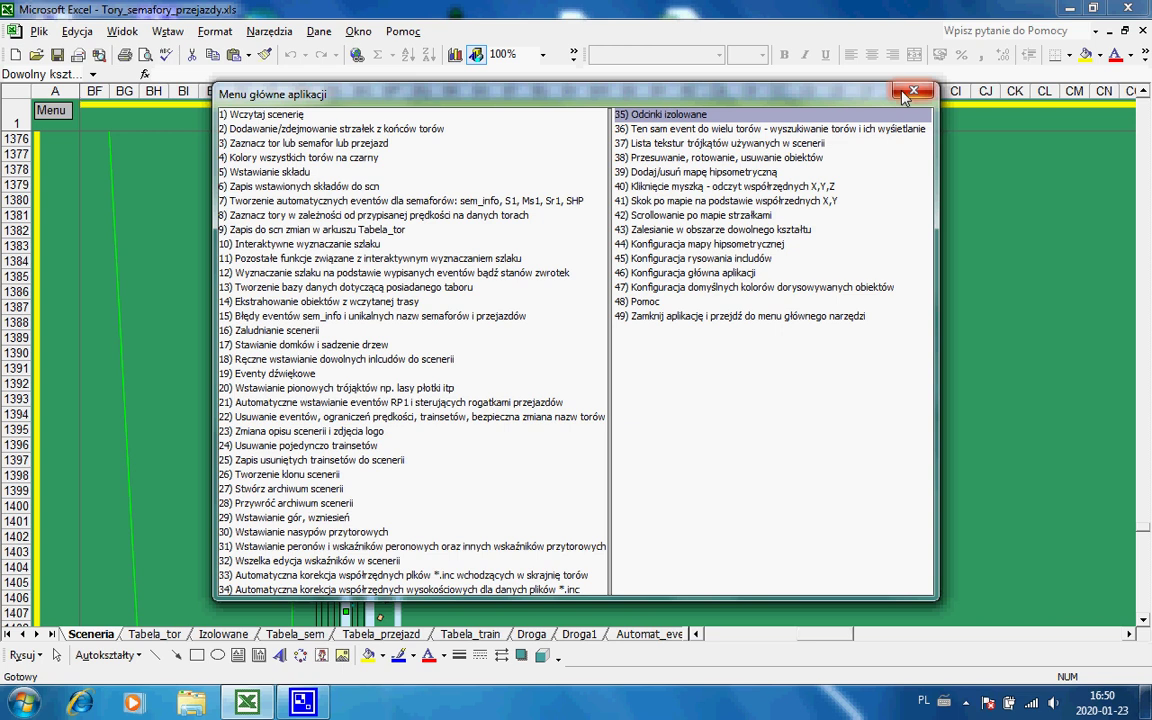